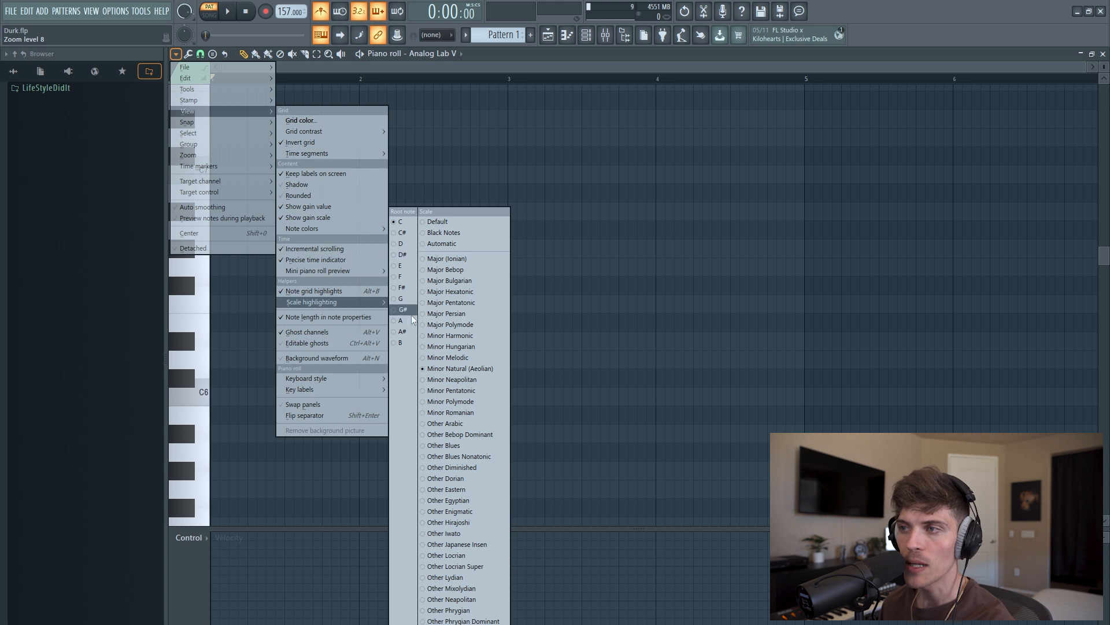
Set the scale highlighting base note to B and record a one-bar melody using B5, E6, F#6 and G6.
click(407, 346)
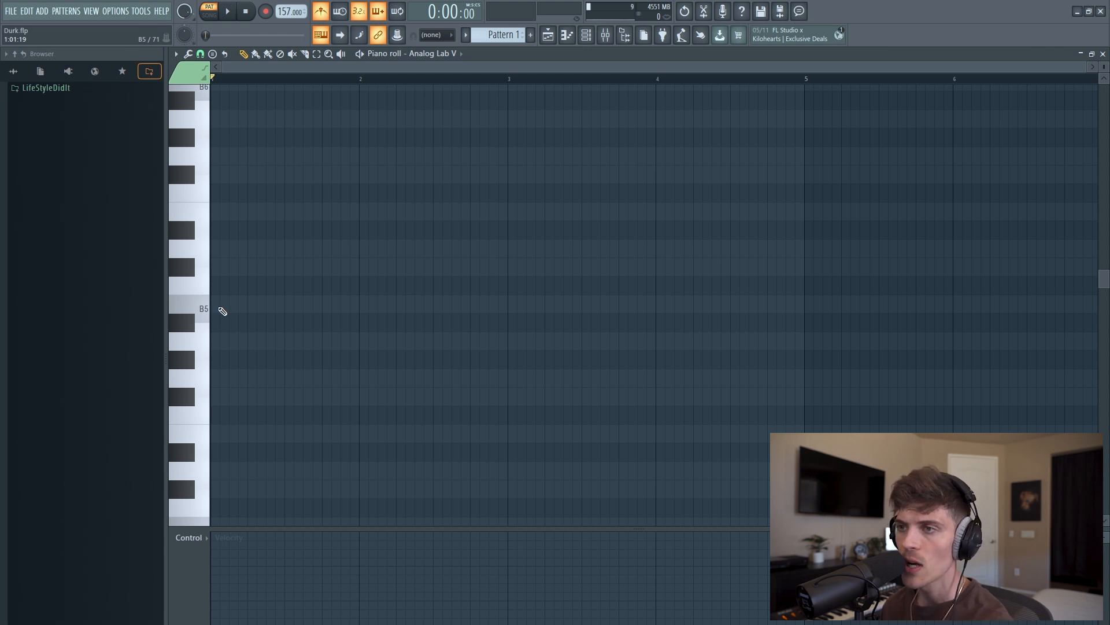
scroll(255, 79, up, 1)
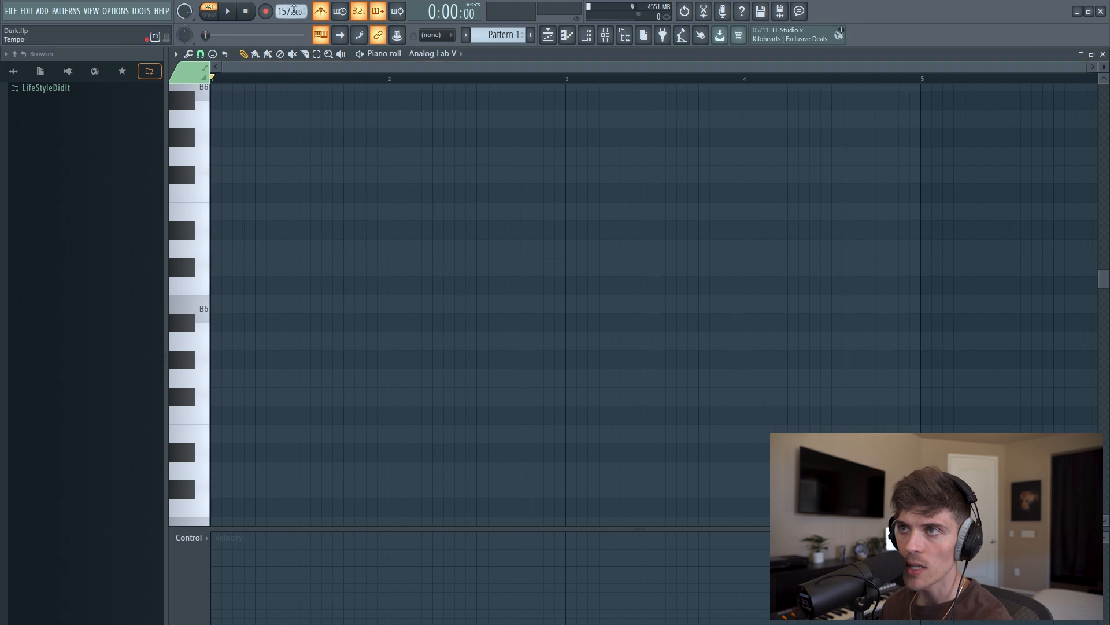
click(270, 11)
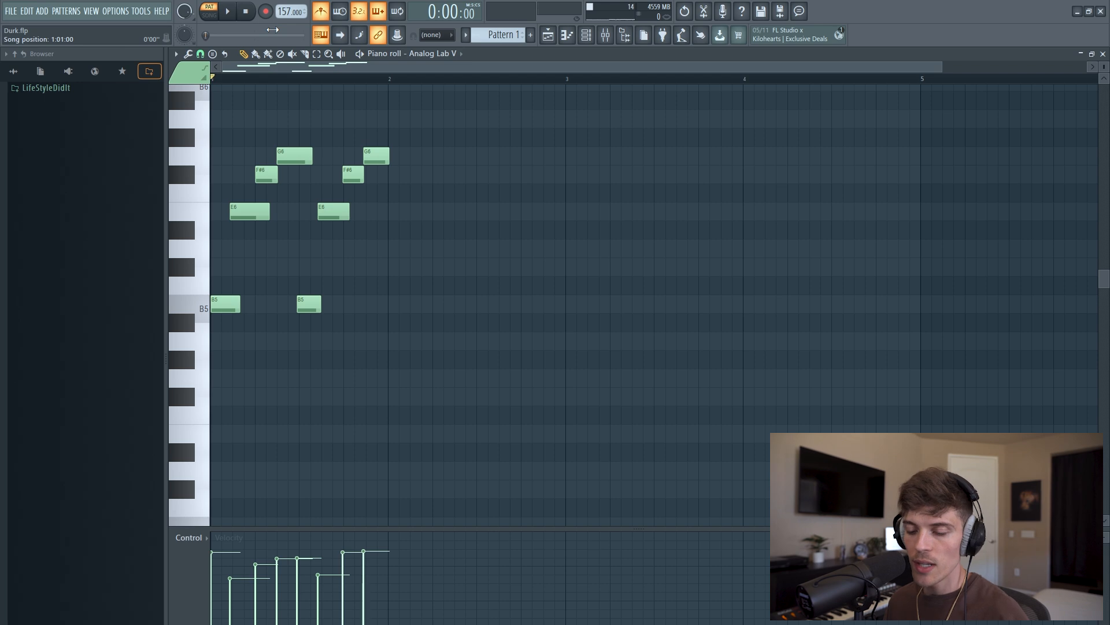
Quantize the recorded melody with the Default template, duplicate the one-bar phrase into bar 2 and play it.
key(alt+q)
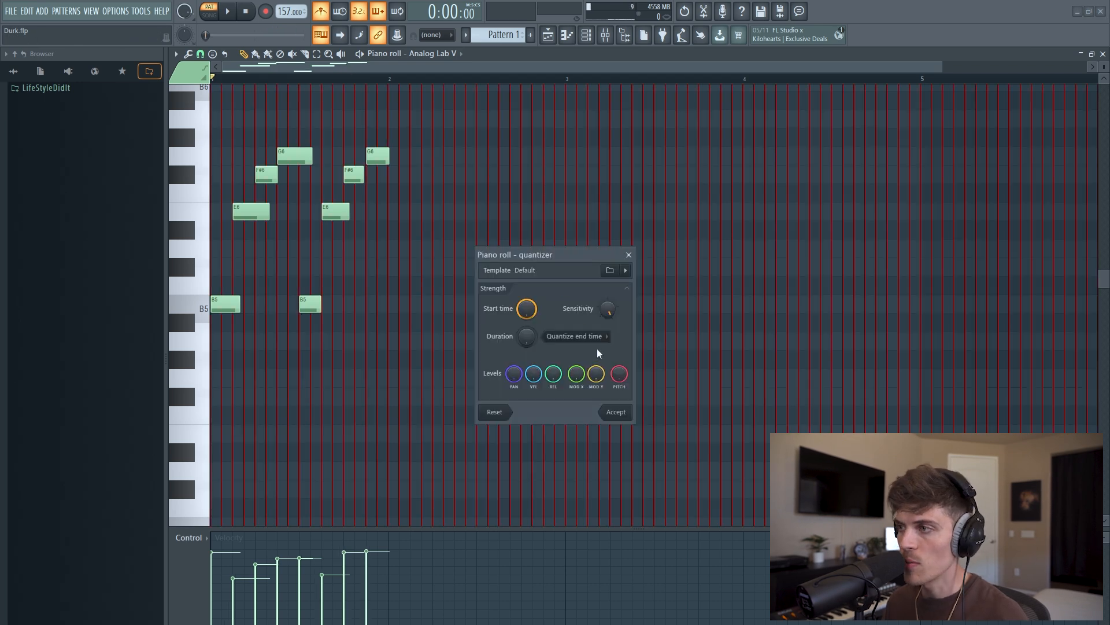
click(616, 411)
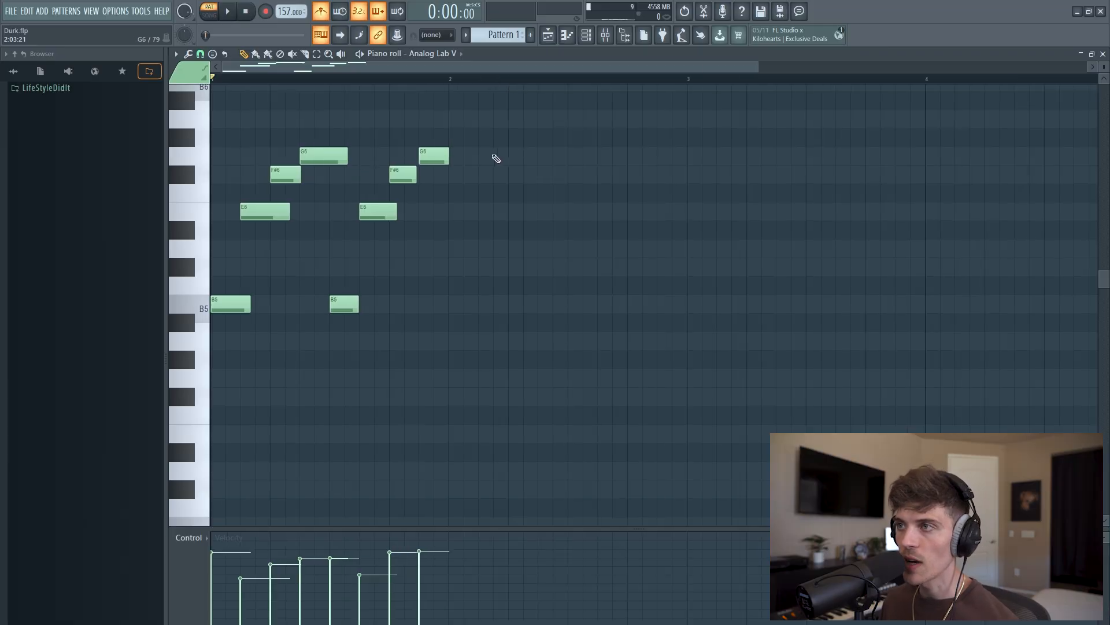
key(ctrl+a)
drag(232, 304, 473, 299)
key(ctrl+d)
key(space)
scroll(317, 80, down, 2)
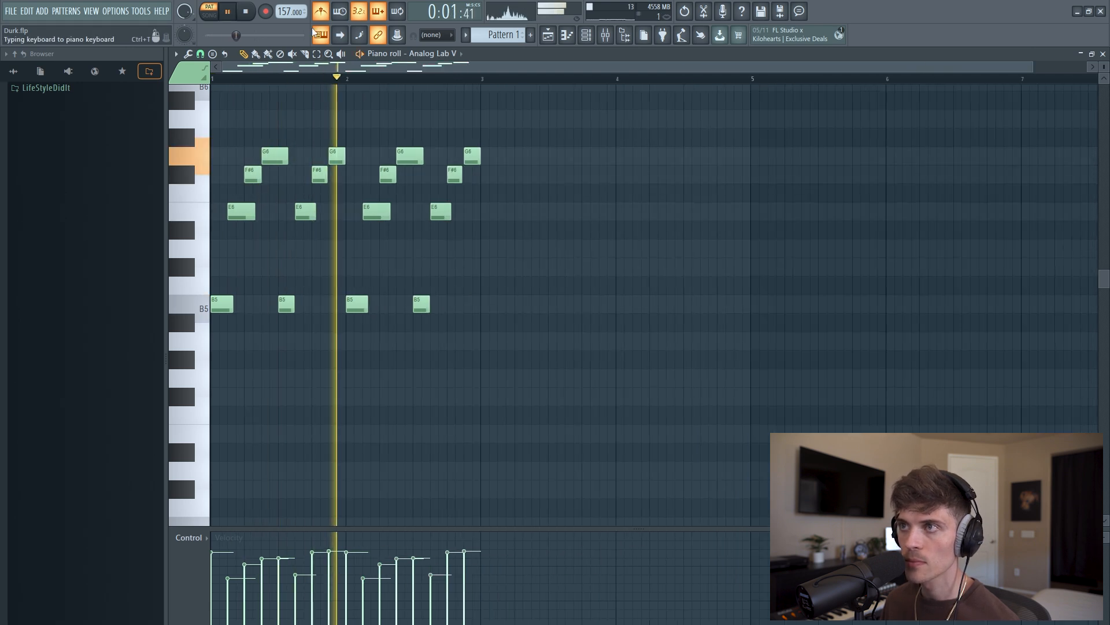
Duplicate the two-bar melody into bars 3 and 4, then stop playback.
drag(511, 110, 211, 426)
key(space)
drag(221, 304, 488, 342)
key(ctrl+d)
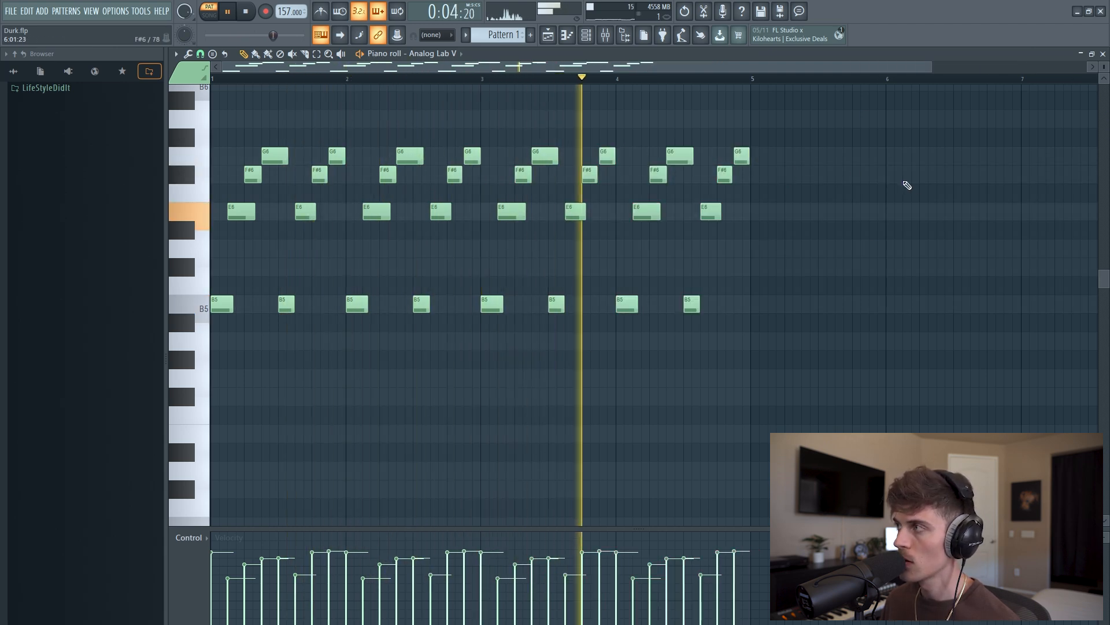
scroll(608, 296, down, 2)
key(space)
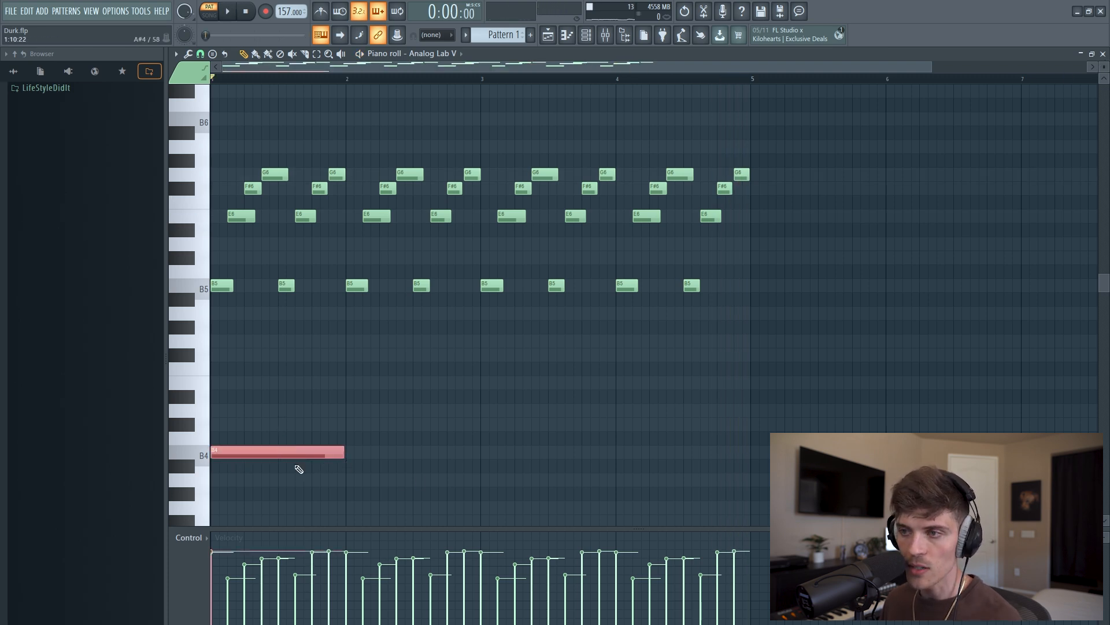
Add a one-bar B4 bass note at bar 1 and lower it one octave to B3.
drag(218, 453, 343, 460)
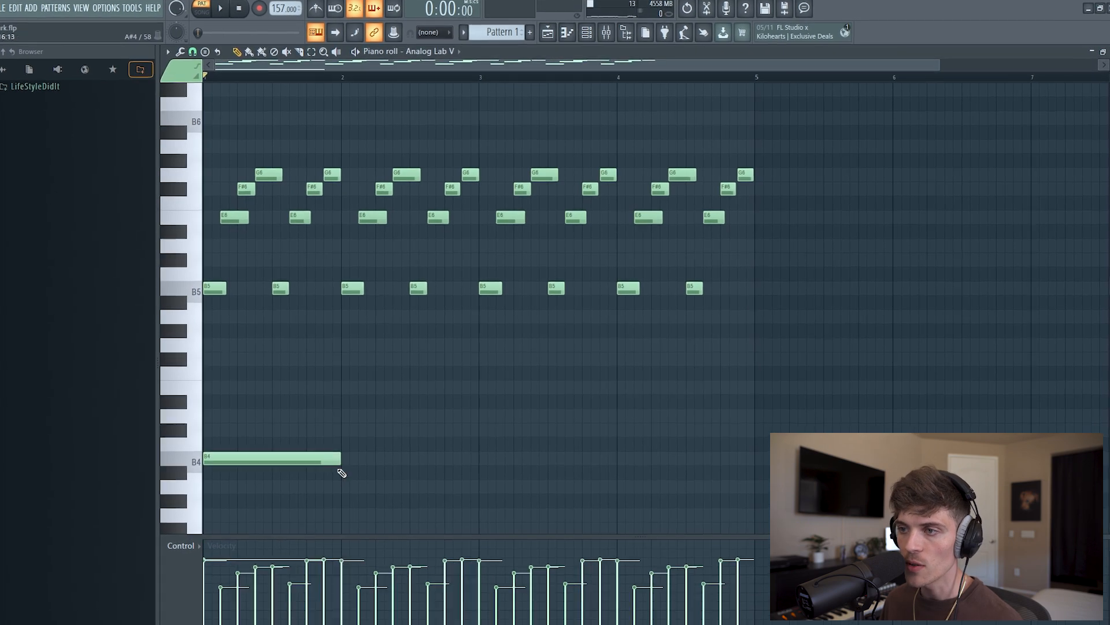
scroll(290, 362, down, 2)
drag(282, 365, 282, 389)
key(ctrl+Down)
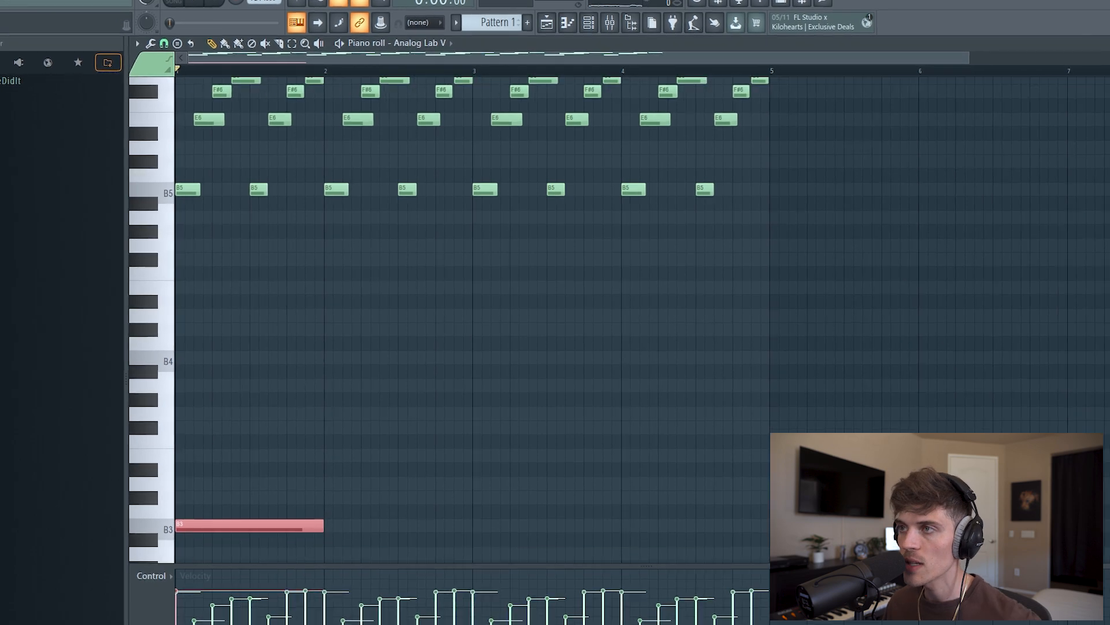
Play the pattern and add a second one-bar B3 bass note at bar 3.
scroll(471, 307, down, 1)
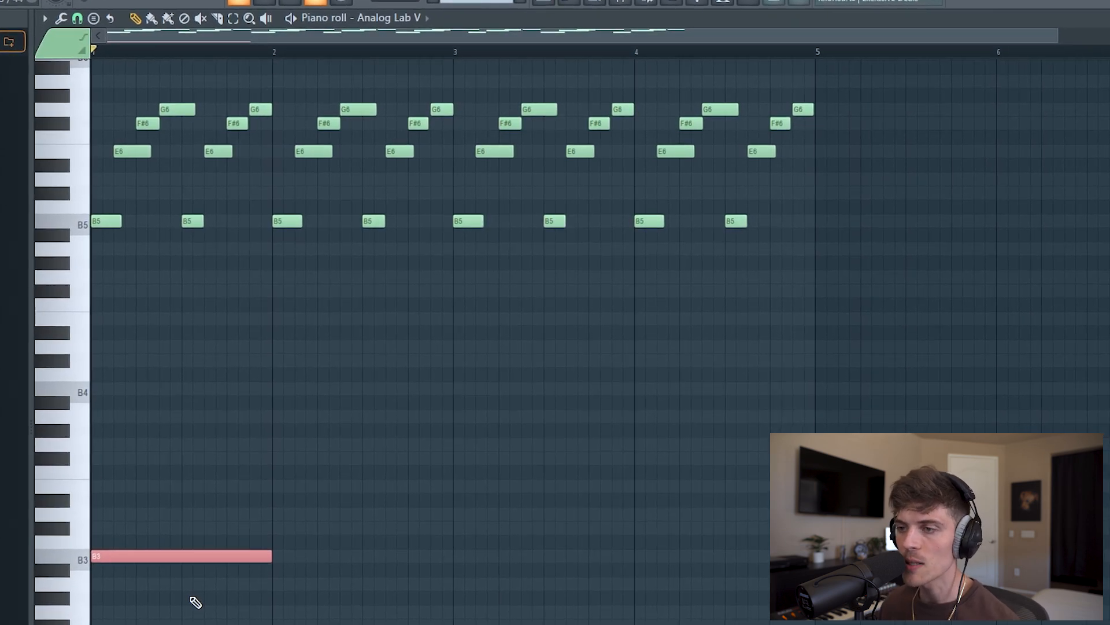
scroll(191, 579, down, 2)
click(220, 407)
key(space)
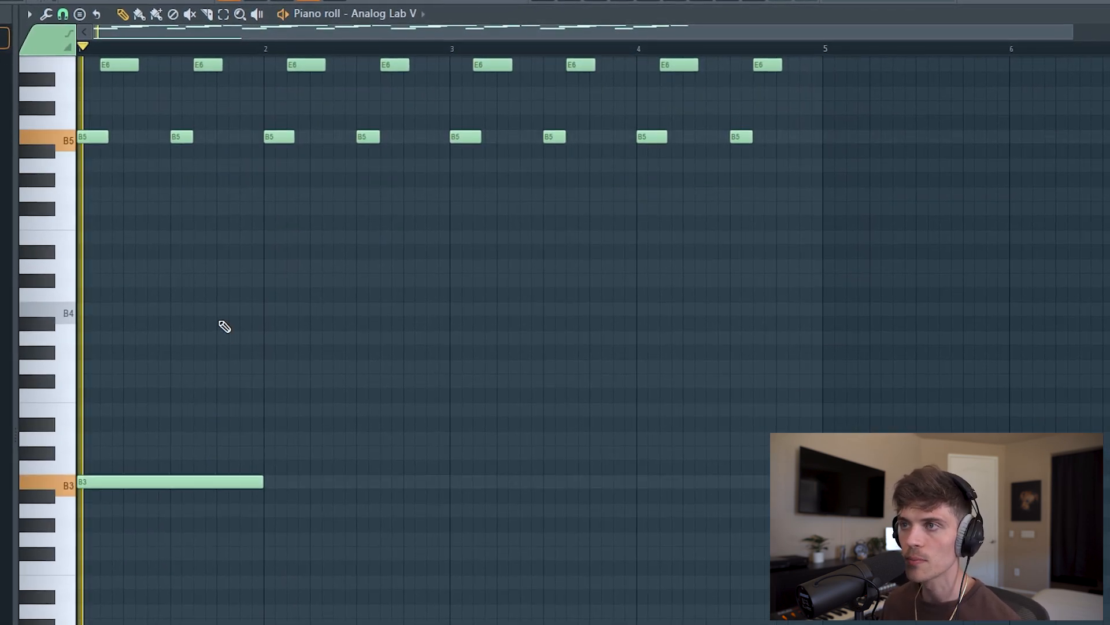
click(456, 497)
Duplicate the whole four-bar pattern into bars 5 to 8, deselect the notes and play from bar 4.
scroll(544, 502, up, 2)
key(ctrl+a)
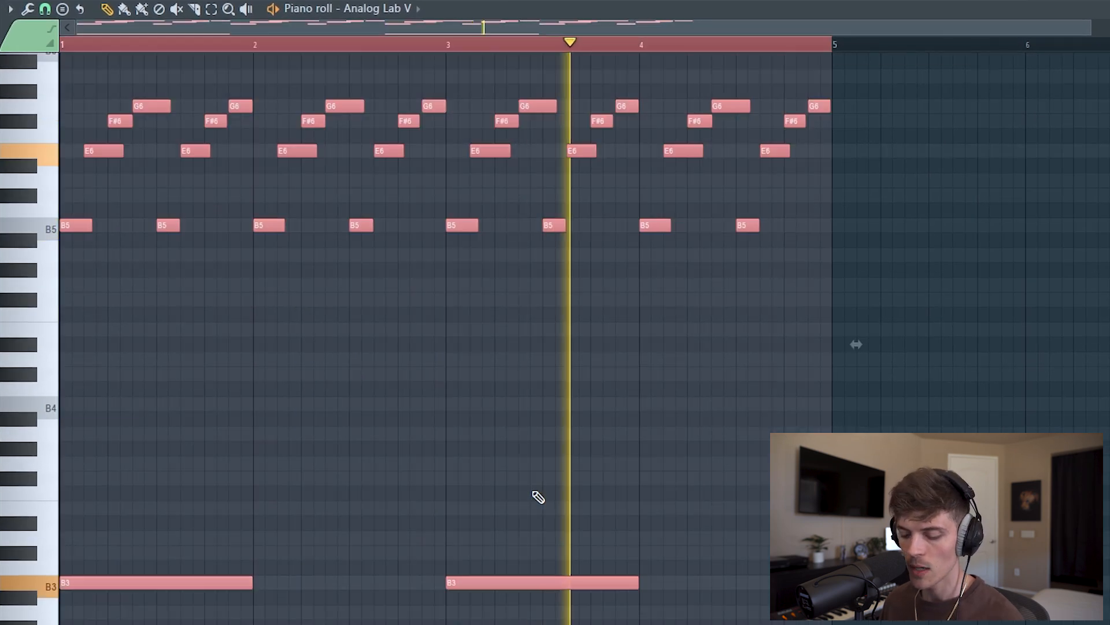
key(ctrl+b)
key(space)
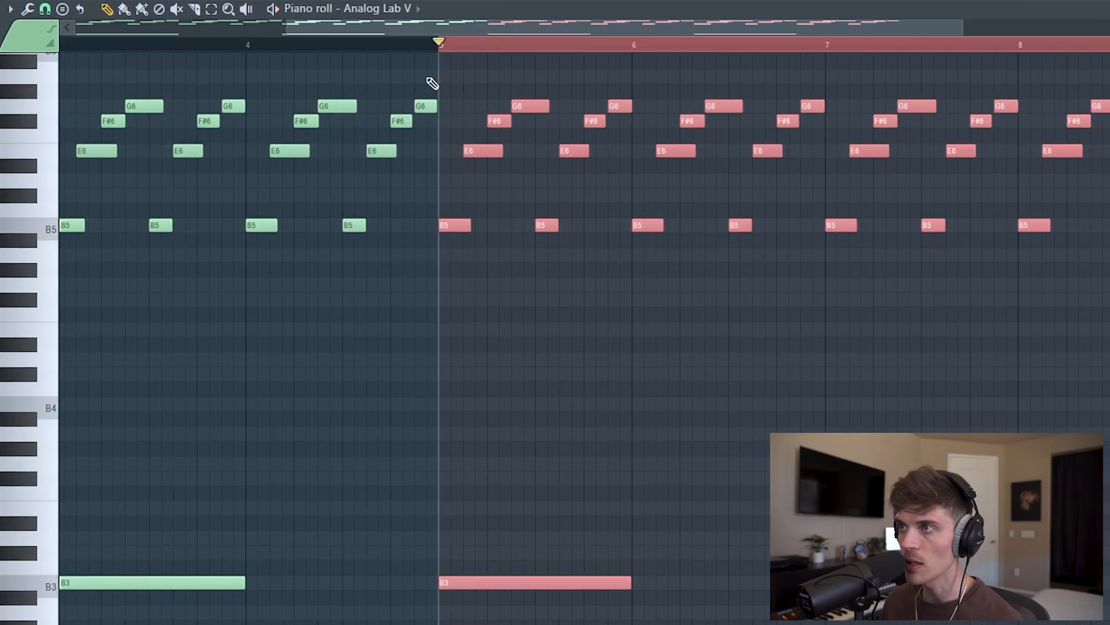
click(241, 46)
key(ctrl+d)
key(space)
Replace the B3 bass note at bar 5 with D4 and the one at bar 7 with C#4.
scroll(601, 451, down, 3)
right_click(512, 581)
click(487, 541)
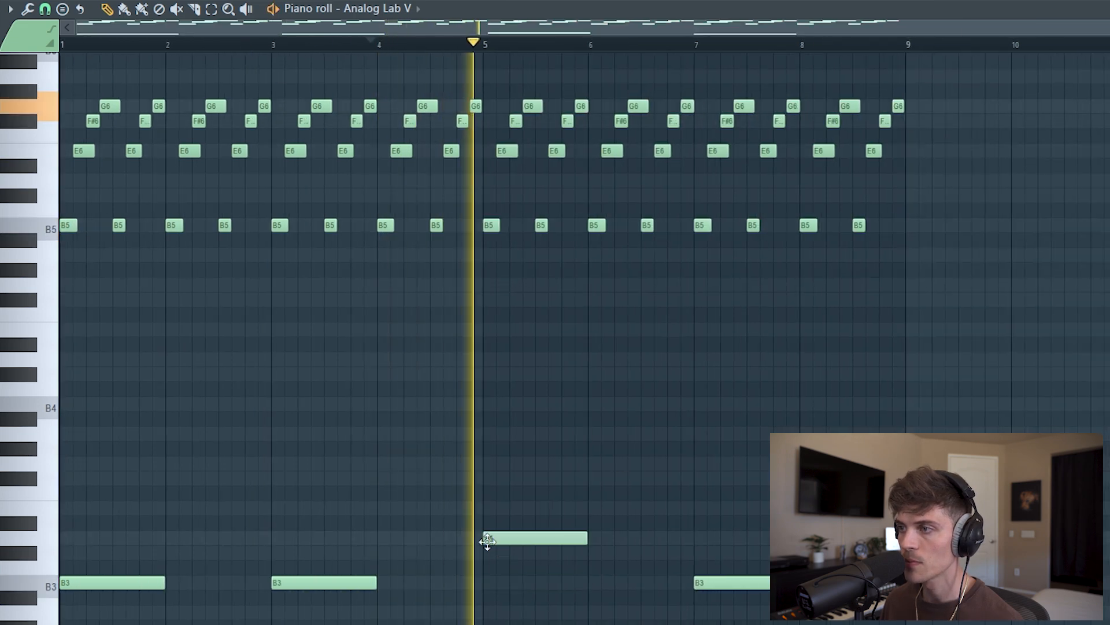
right_click(703, 581)
click(700, 553)
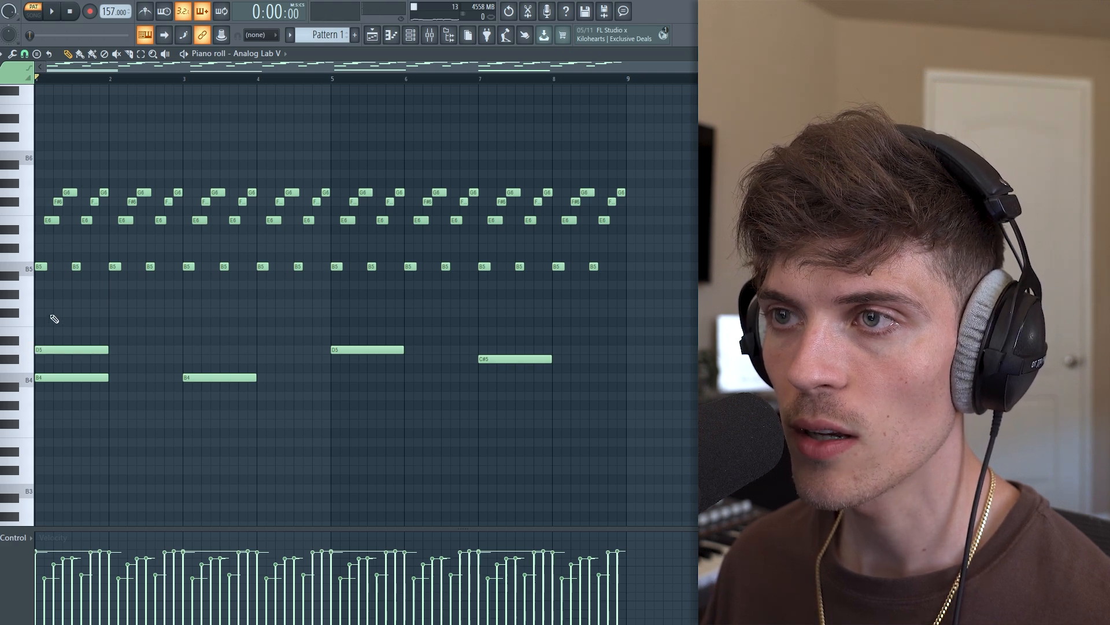
Play back the melody with the B4 and F#5 chord underneath it in bar 1.
scroll(220, 314, up, 3)
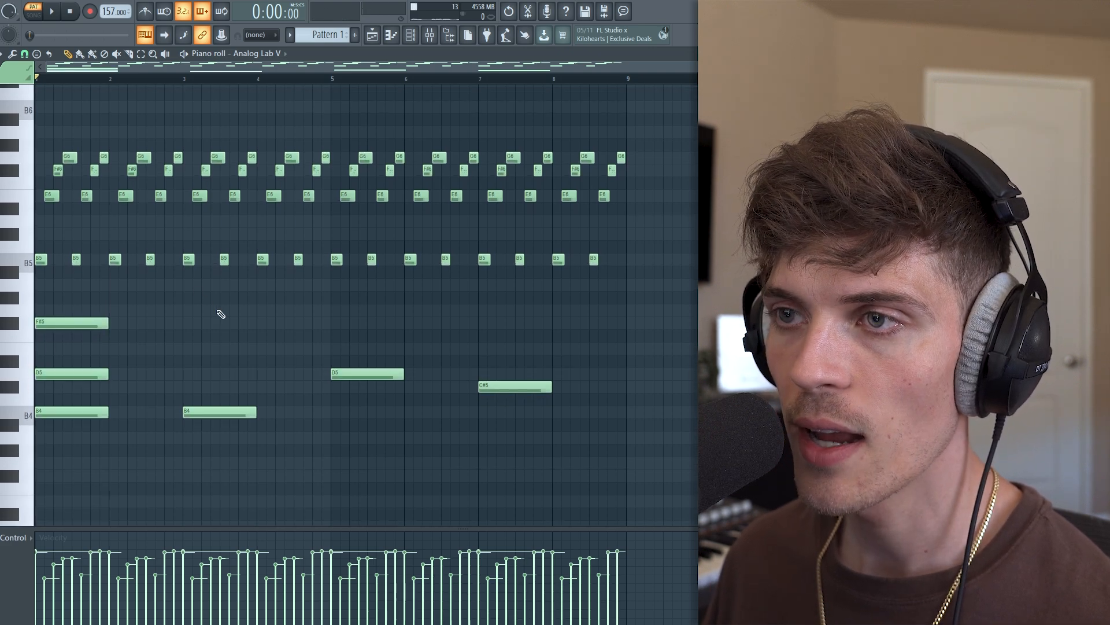
key(space)
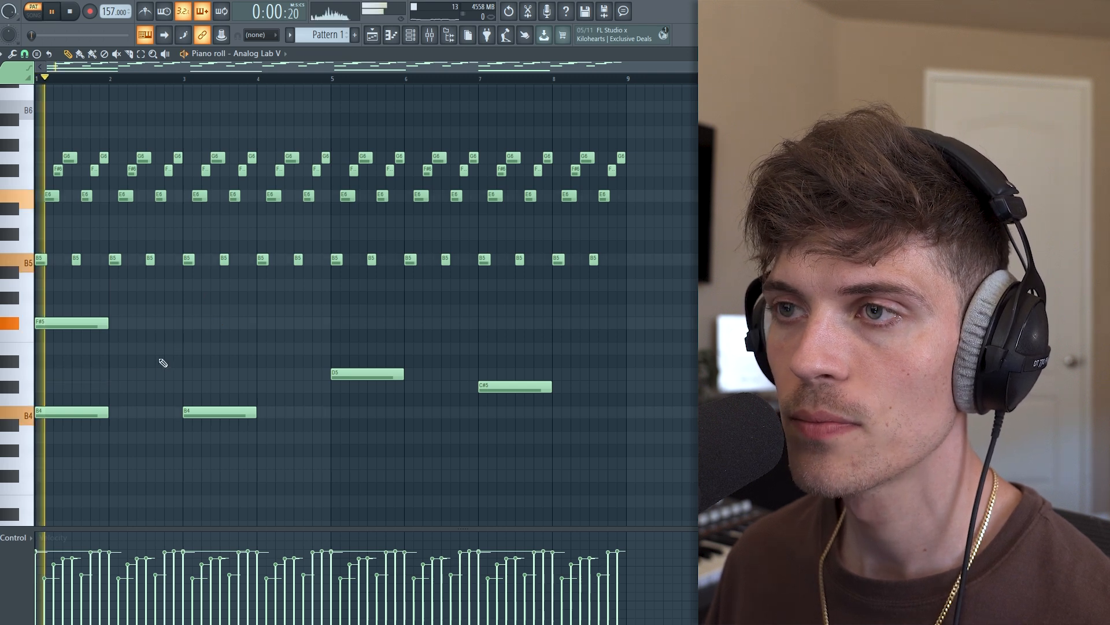
key(space)
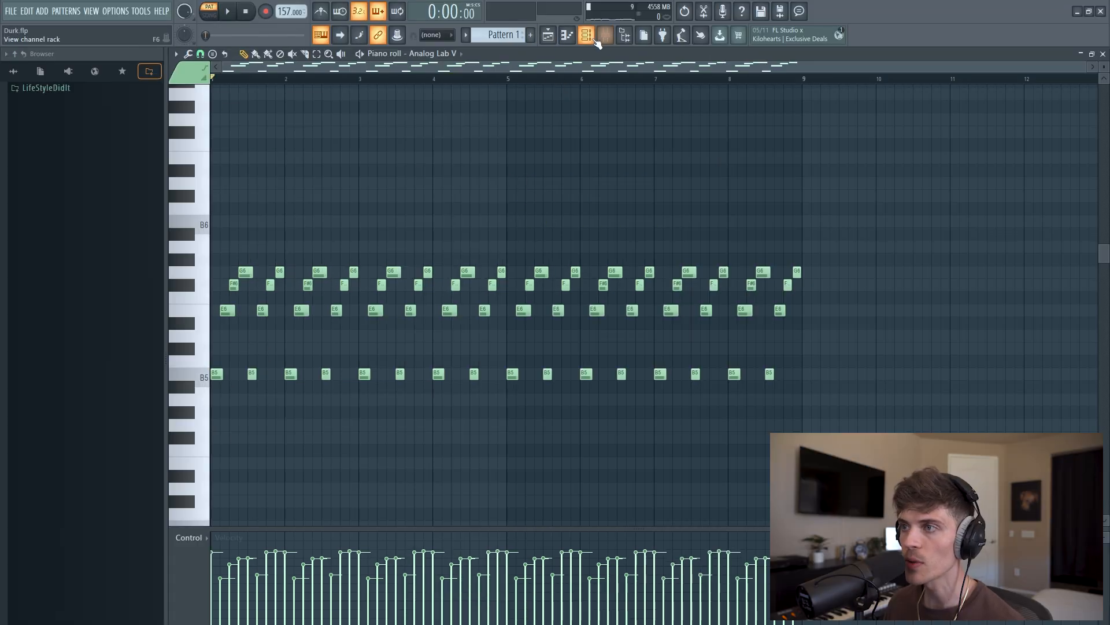
Open the piano roll of the Analog Lab V #2 channel and show the range below the ghost melody.
click(595, 40)
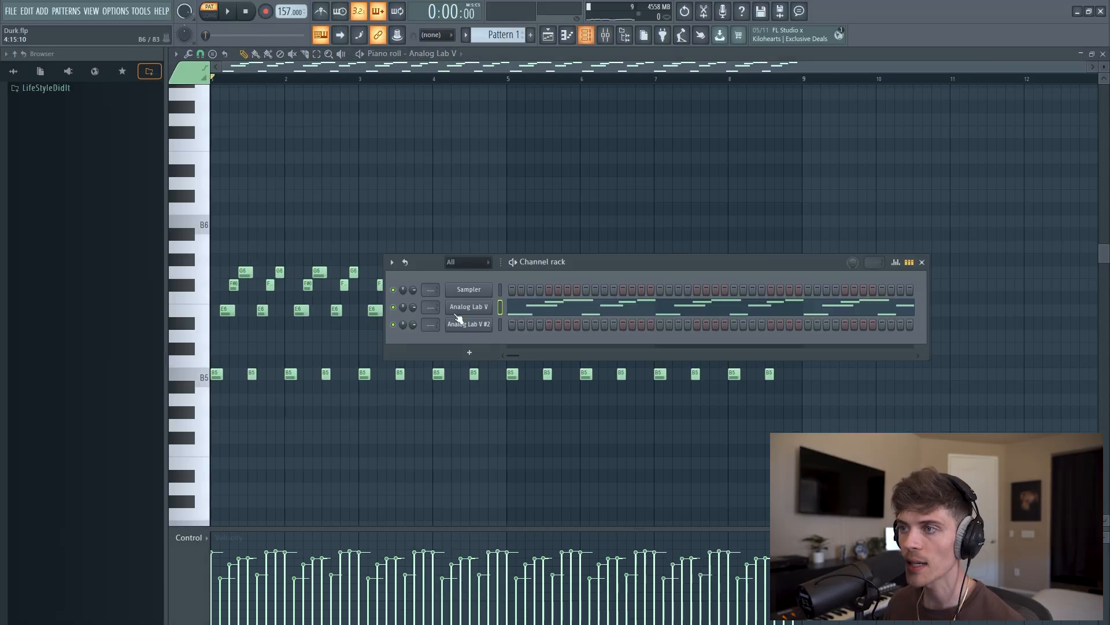
right_click(482, 325)
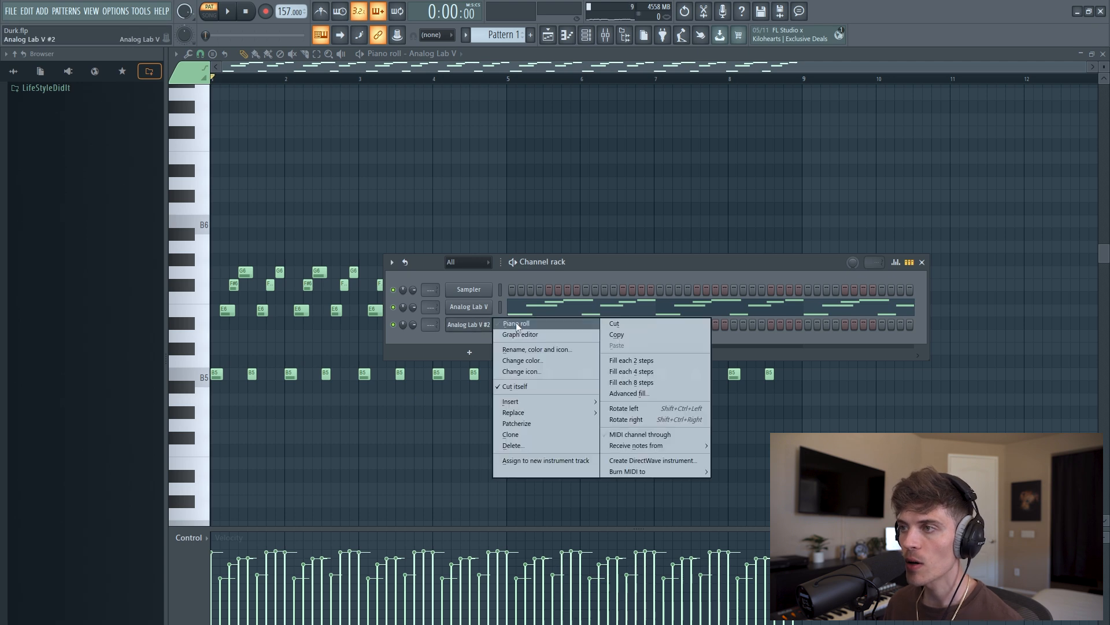
click(516, 325)
scroll(326, 385, down, 2)
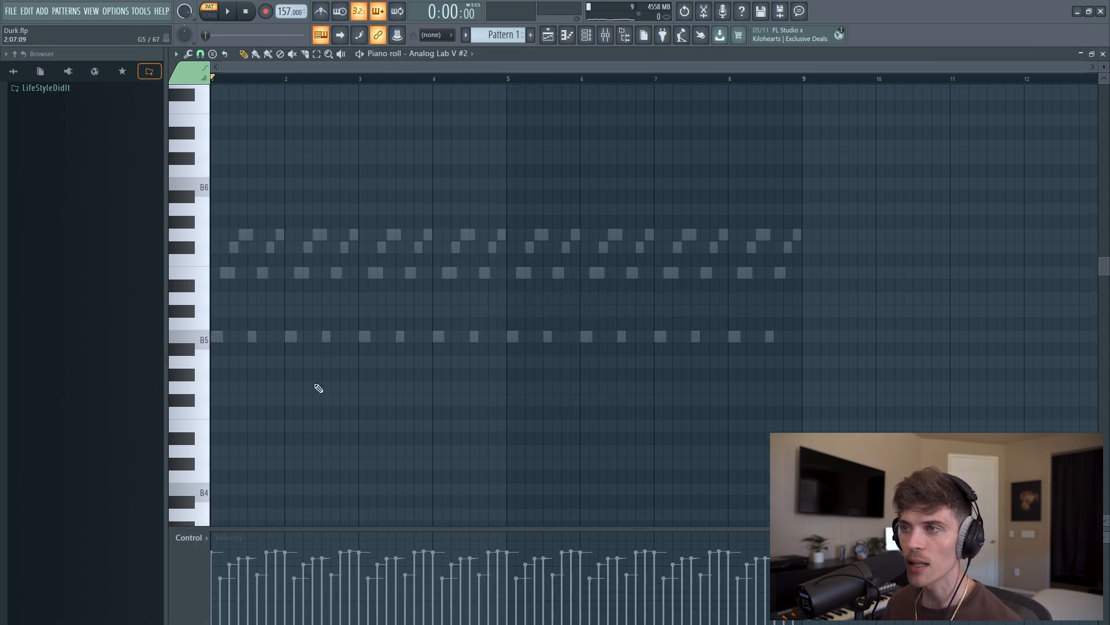
scroll(316, 360, down, 1)
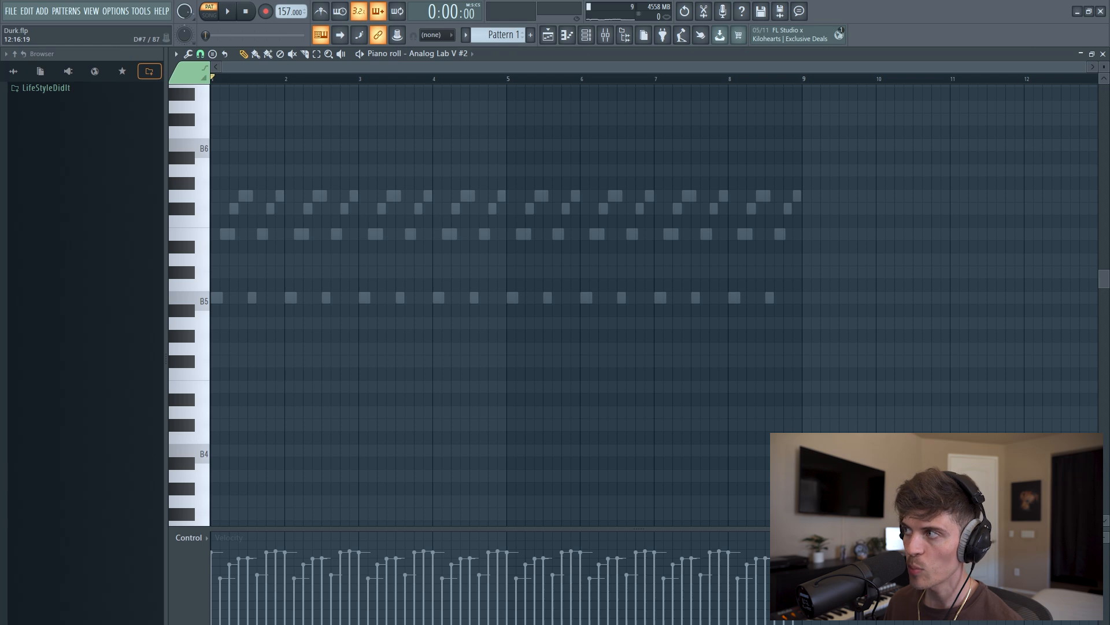
scroll(550, 290, down, 3)
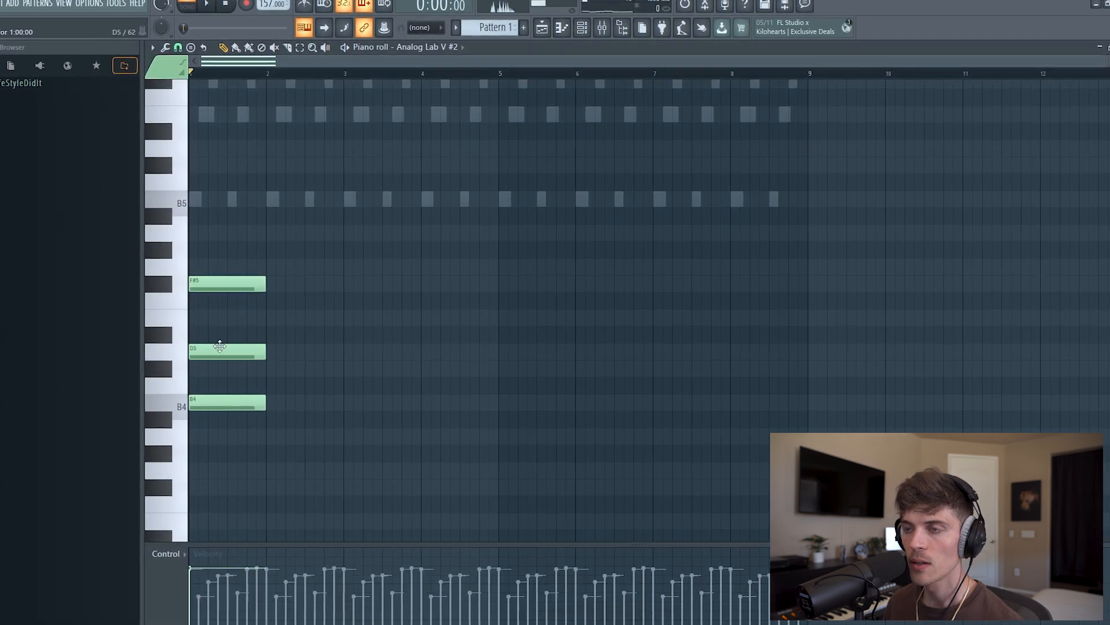
Delete D5 from the bar 1 chord, then copy the remaining chord to bar 3 with B4 and G5 as its notes.
right_click(220, 346)
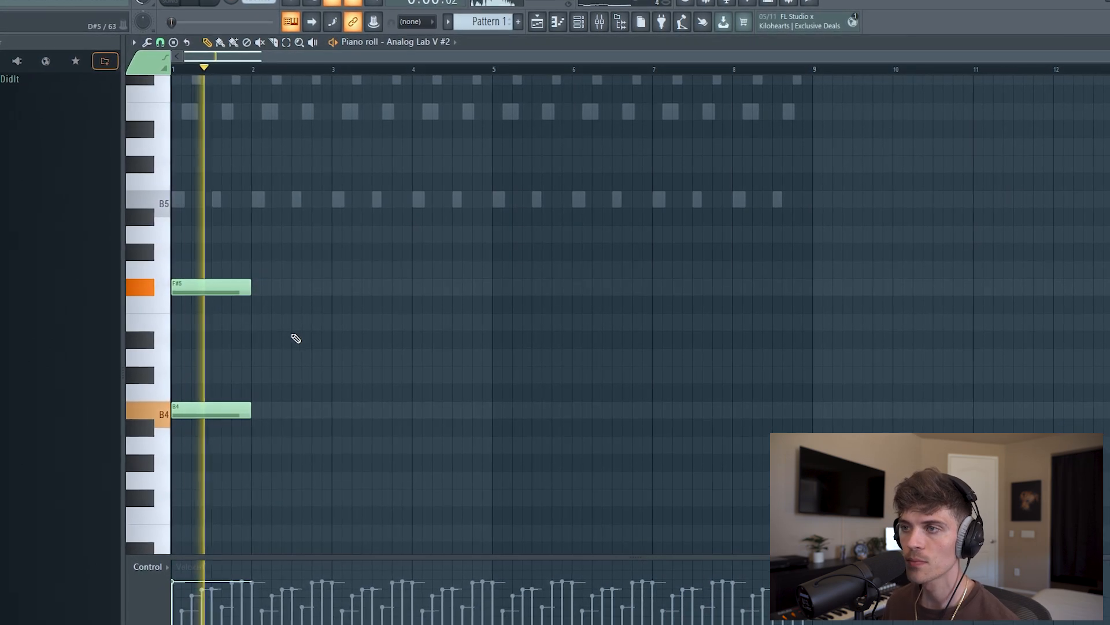
mouse_move(232, 267)
mouse_down()
mouse_move(229, 447)
mouse_move(373, 438)
mouse_up()
key(ctrl+d)
key(space)
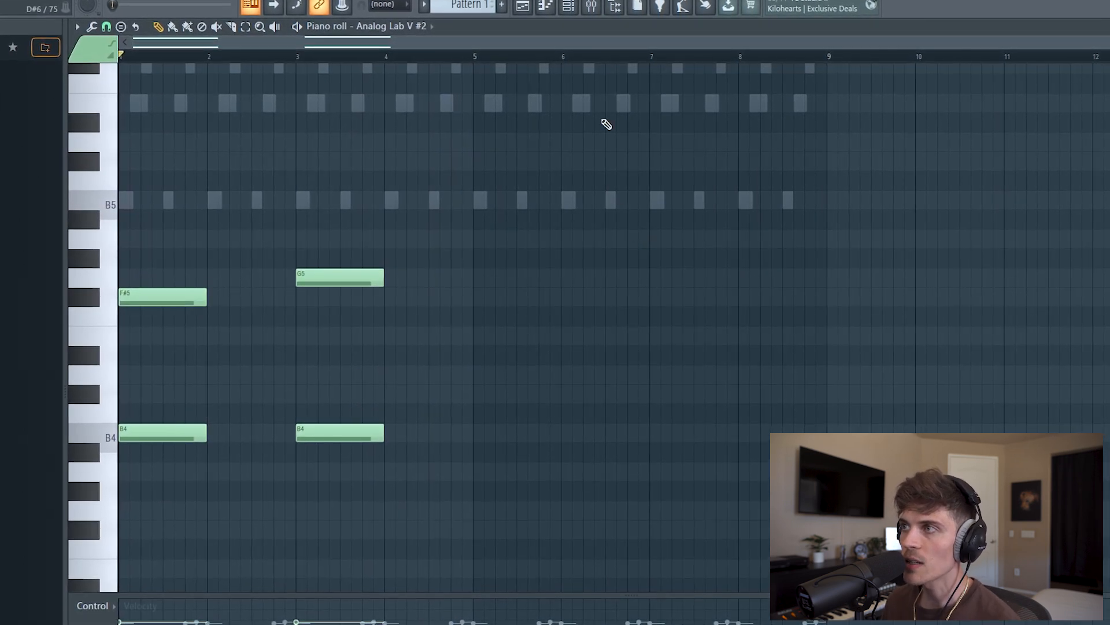
Route both Analog Lab V channels to mixer insert 1 and load Portal in its first effect slot.
click(576, 8)
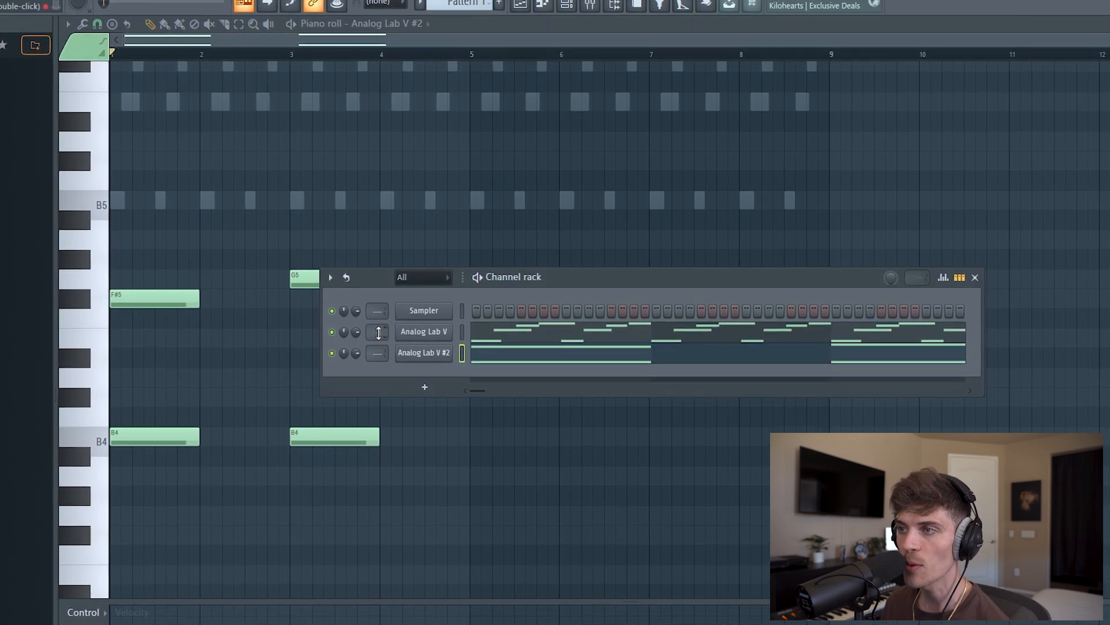
click(593, 6)
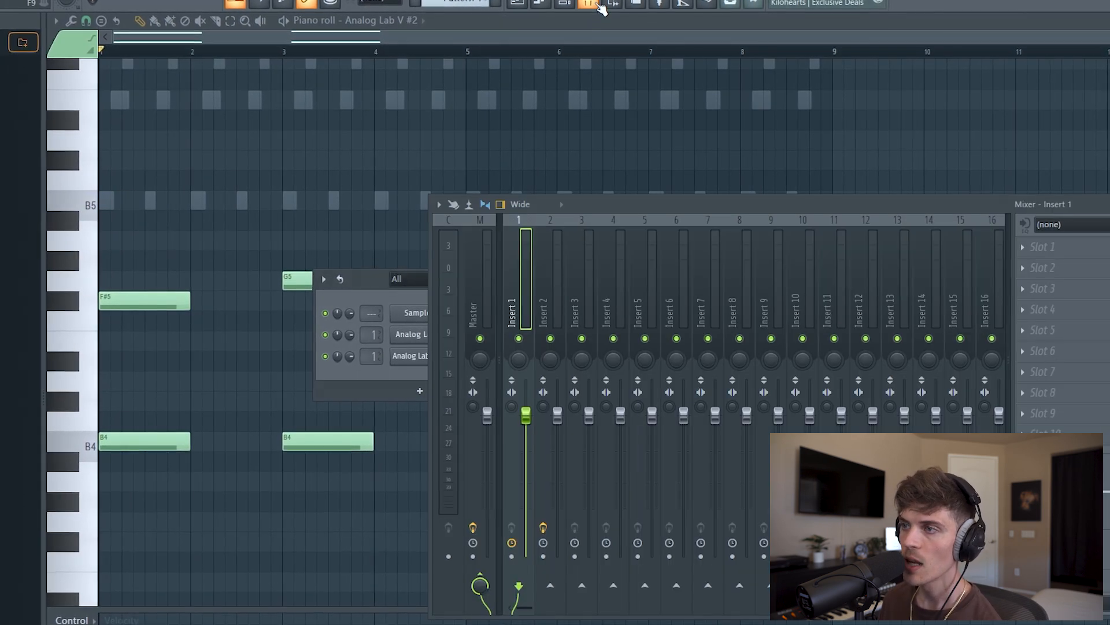
click(1052, 248)
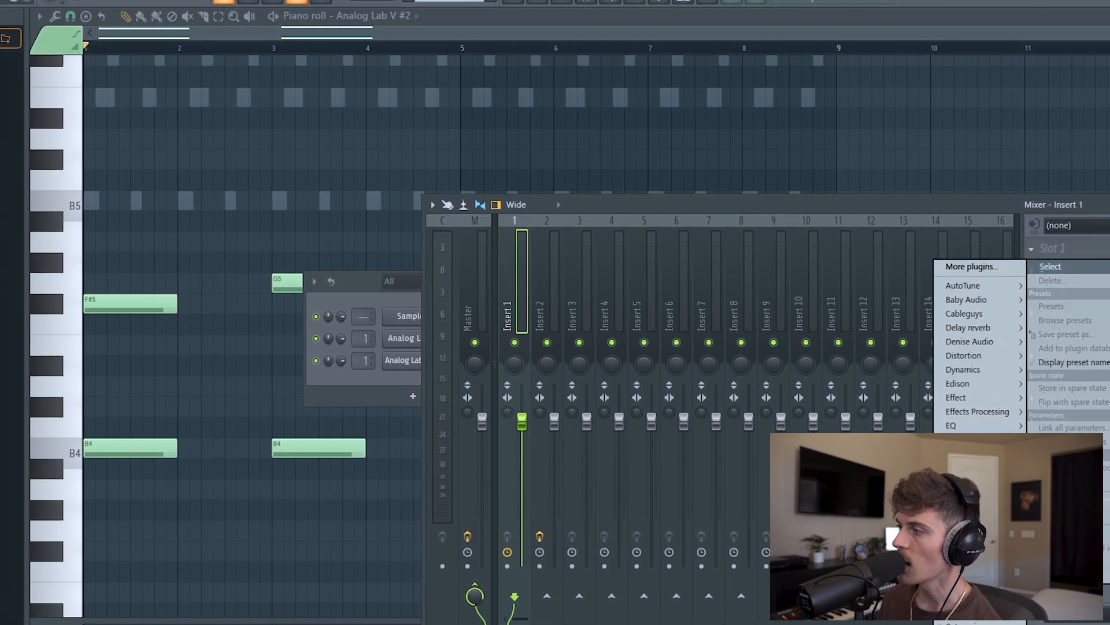
click(862, 514)
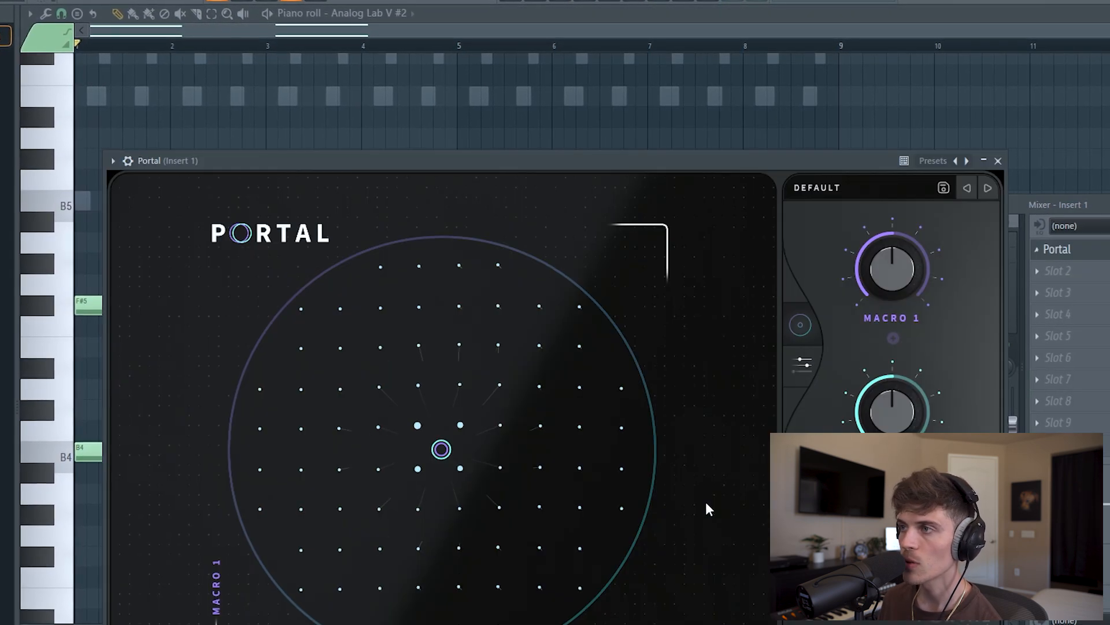
Load the Digital Tape Toys preset in Portal and adjust the dry/wet mix to about 28 percent.
click(990, 193)
click(992, 193)
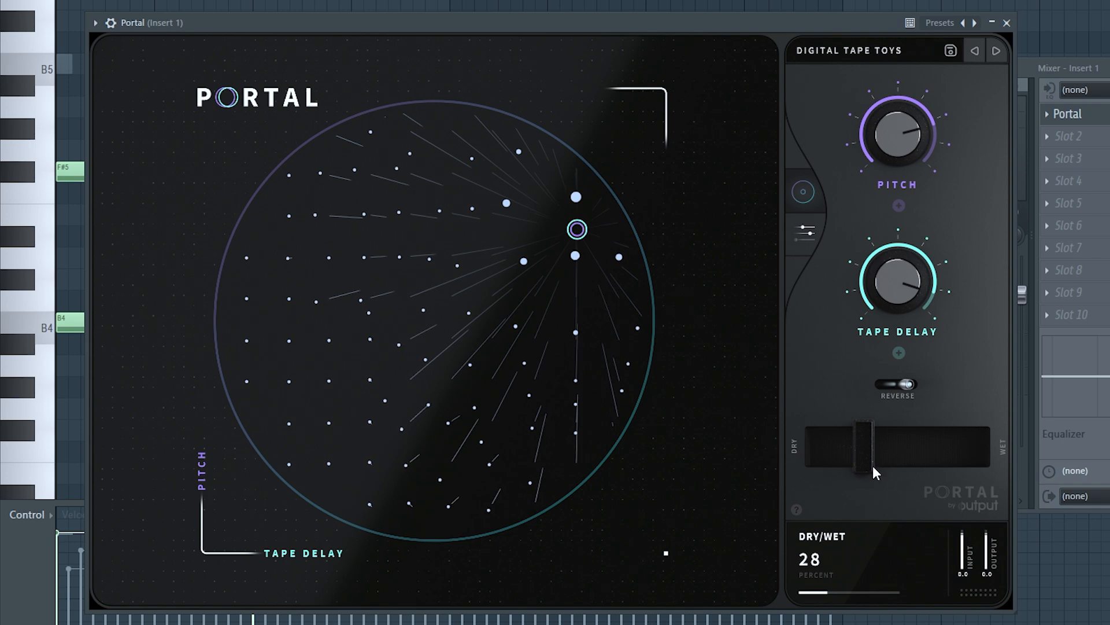
drag(872, 466, 879, 459)
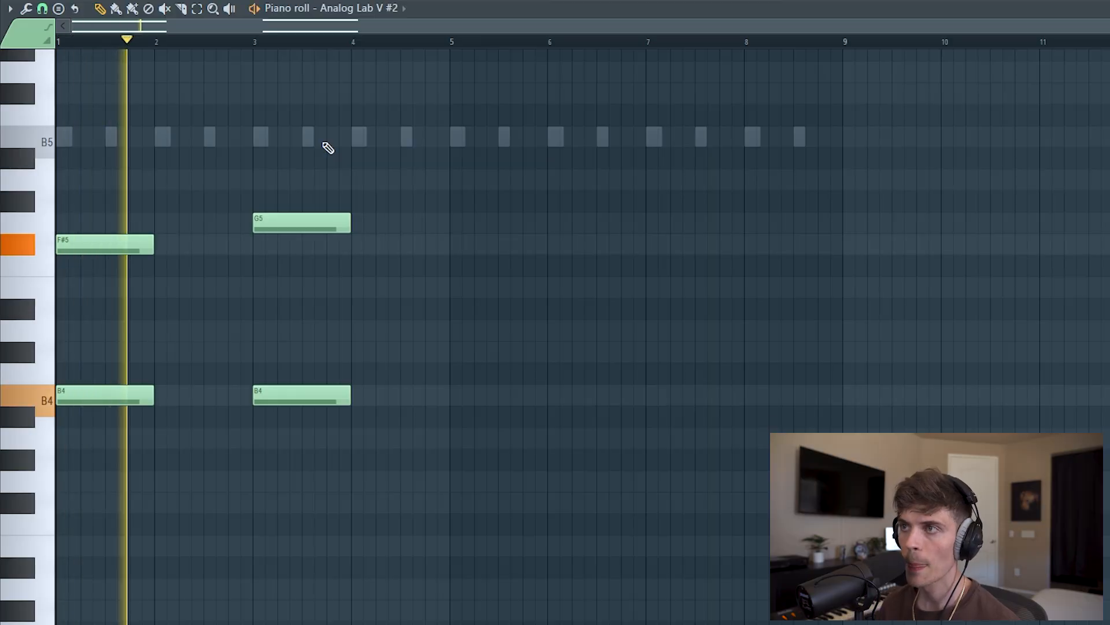
Duplicate the two chords from bars 1 and 3 into bars 5 and 7.
click(569, 2)
click(569, 3)
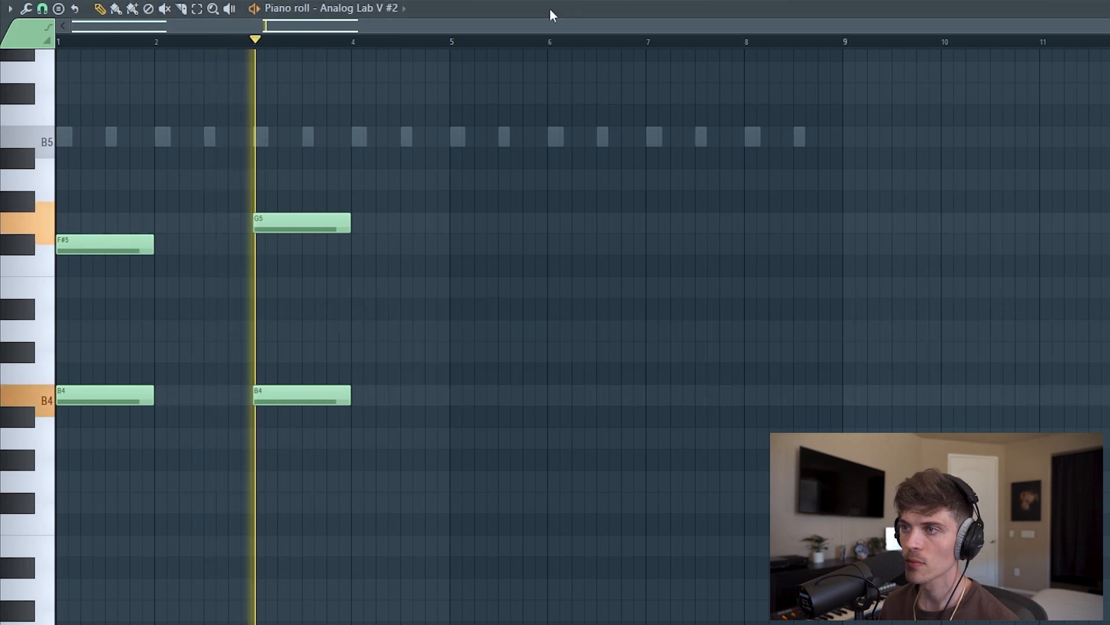
key(ctrl+a)
mouse_move(87, 399)
shift+mouse_down()
mouse_move(486, 421)
mouse_move(476, 422)
shift+mouse_up()
key(ctrl+d)
Stop playback and move the B4 and G5 chord from bar 3 to bar 2.
ctrl+drag(235, 157, 886, 451)
key(space)
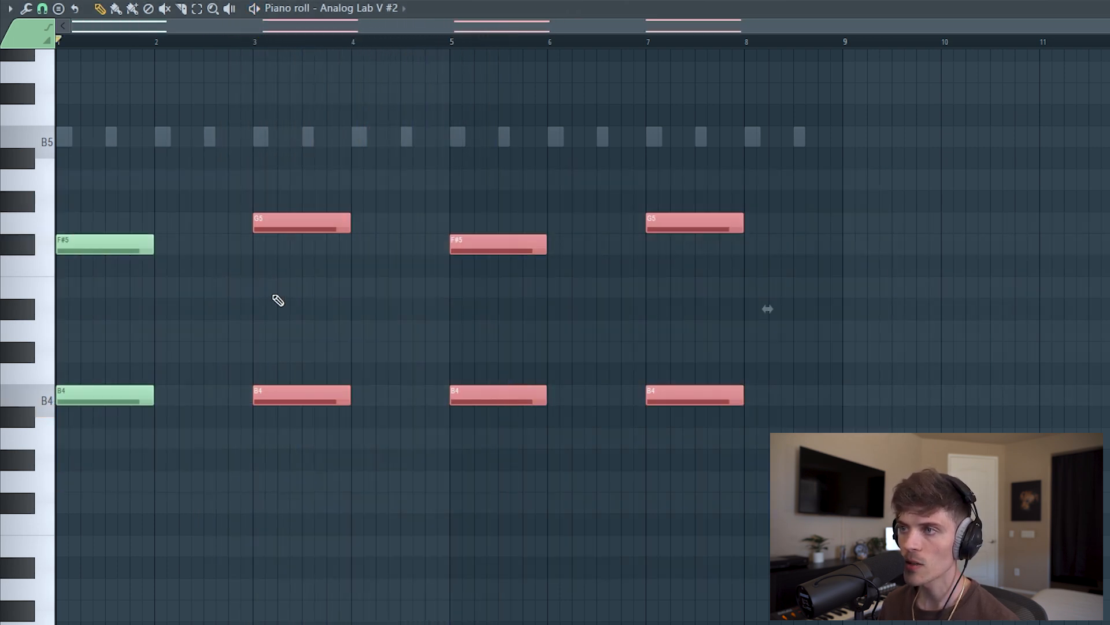
ctrl+drag(245, 168, 356, 466)
drag(292, 394, 230, 393)
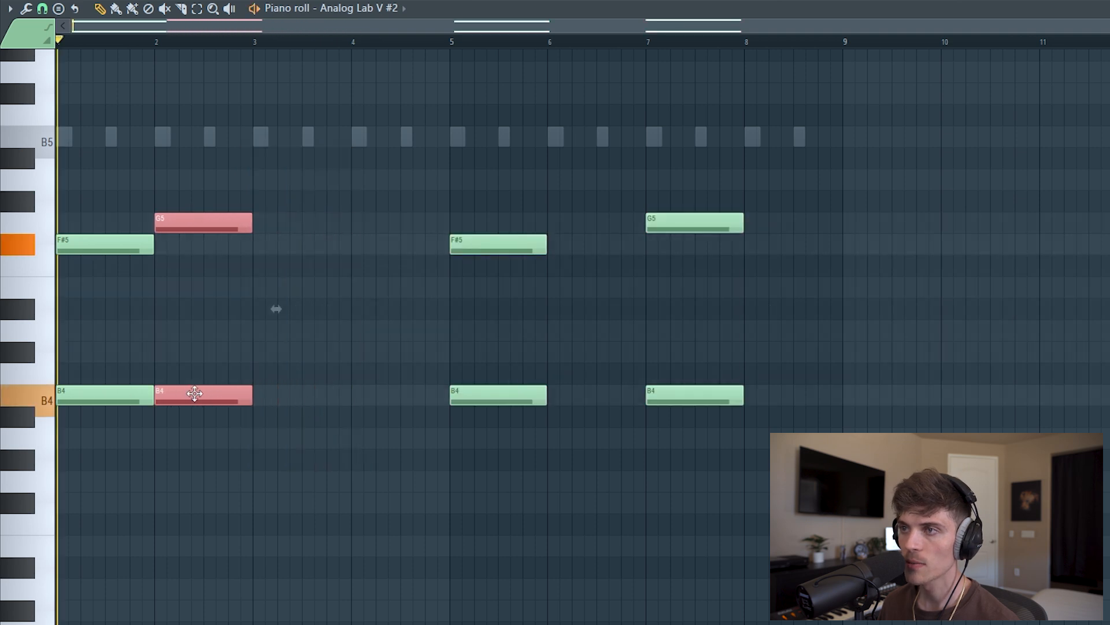
Duplicate the two chords from bars 1 and 2 into bars 3 and 4, and delete the F#5 and B4 chord in bar 5.
key(space)
ctrl+drag(100, 170, 233, 531)
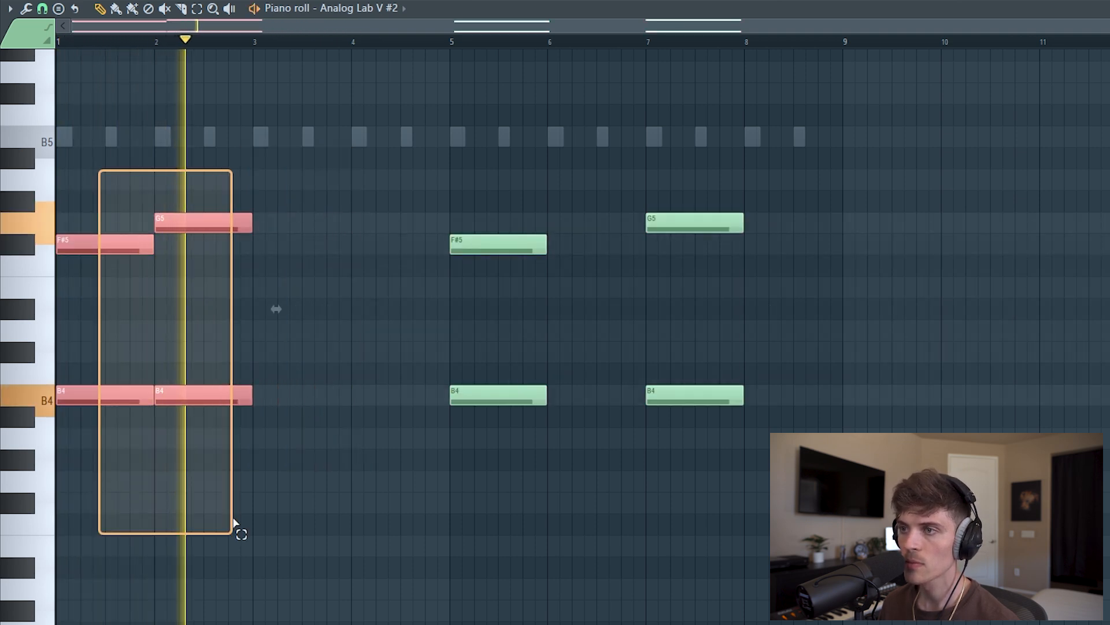
shift+drag(124, 399, 321, 445)
key(space)
right_click(498, 241)
right_click(498, 395)
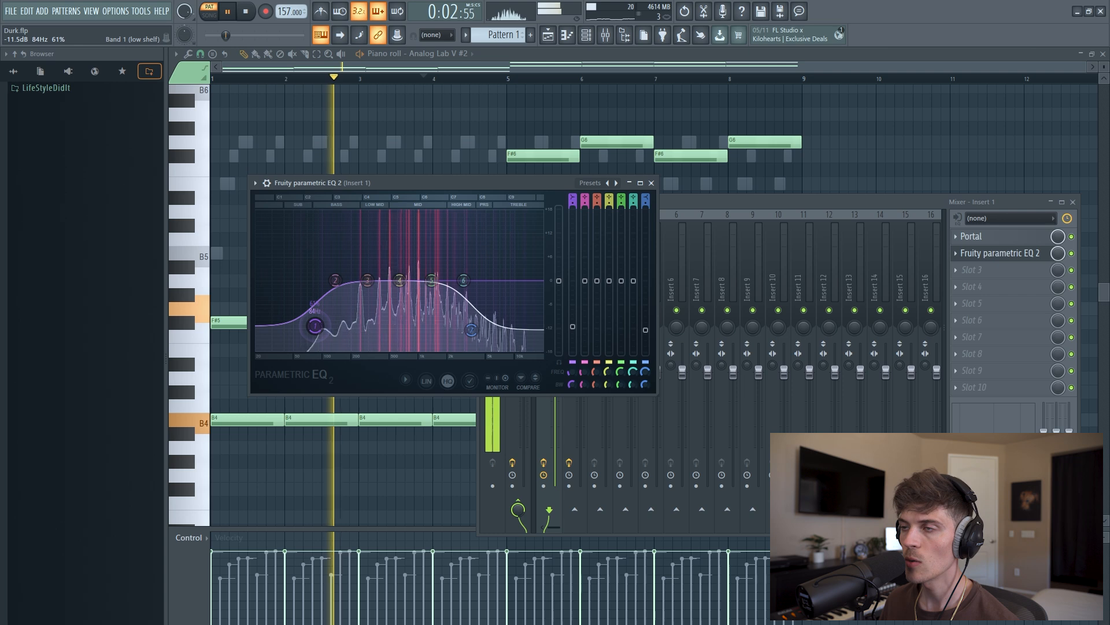
Move the chords in bars 5 to 8 down one octave, and open the equalizer on mixer insert 1.
right_click(330, 116)
drag(524, 124, 770, 308)
key(ctrl+Down)
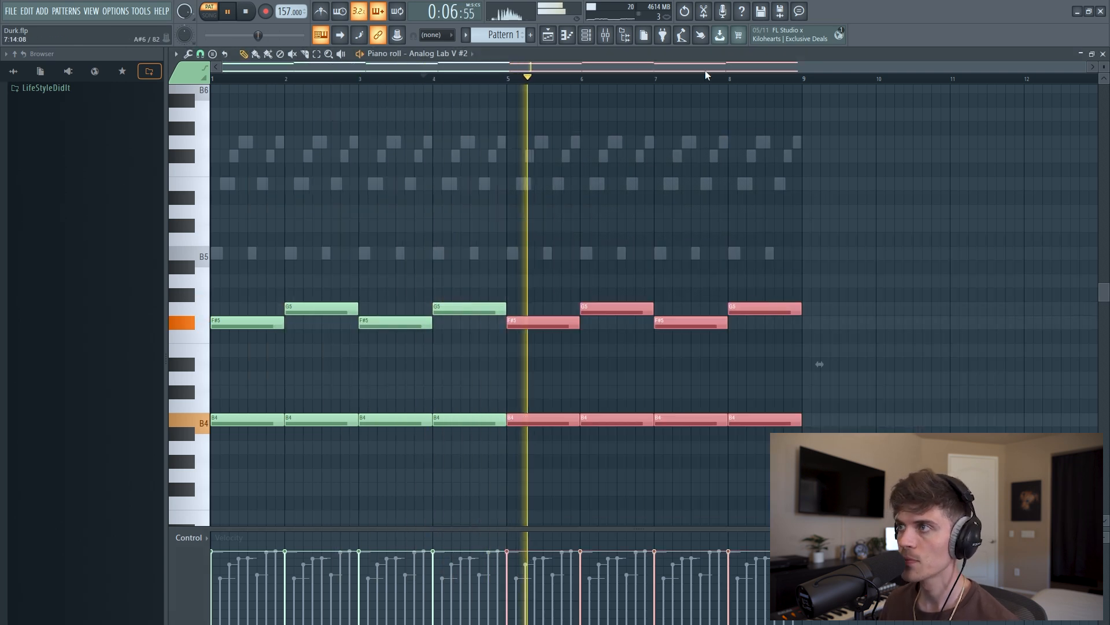
click(599, 34)
click(1038, 256)
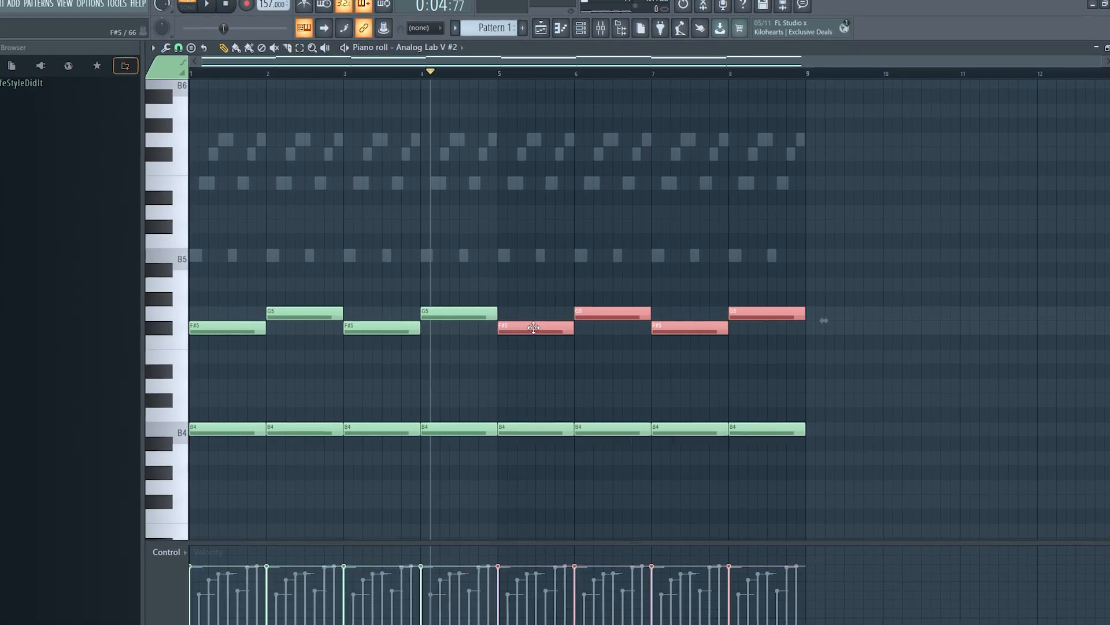
Layer a quieter copy of the F#5 and G5 notes in bars 5 to 8 one octave higher.
key(ctrl+Up)
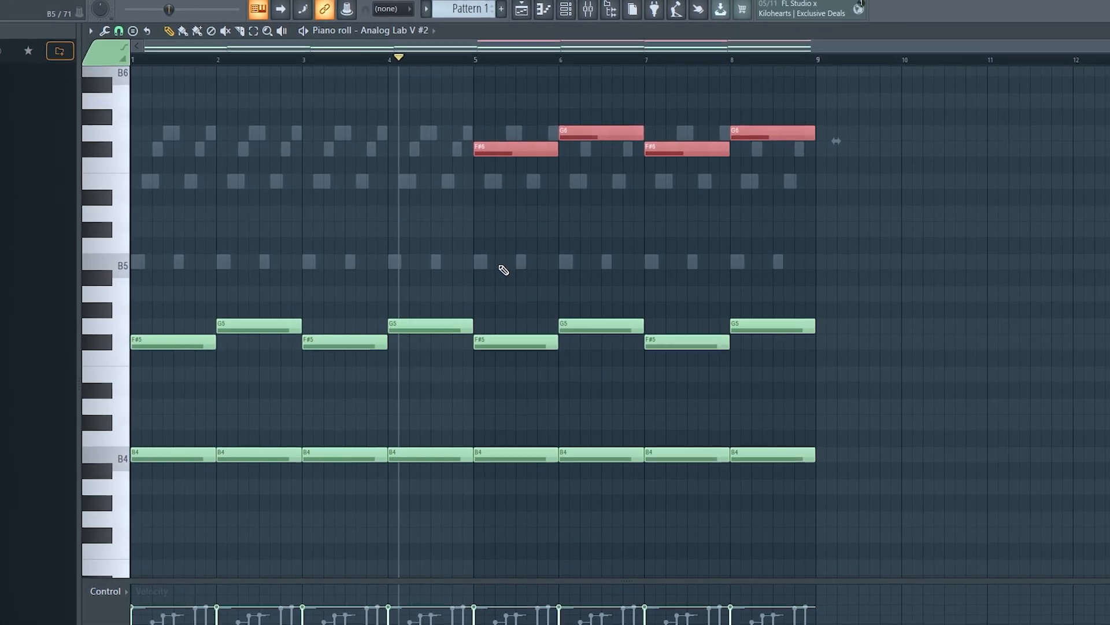
ctrl+click(513, 249)
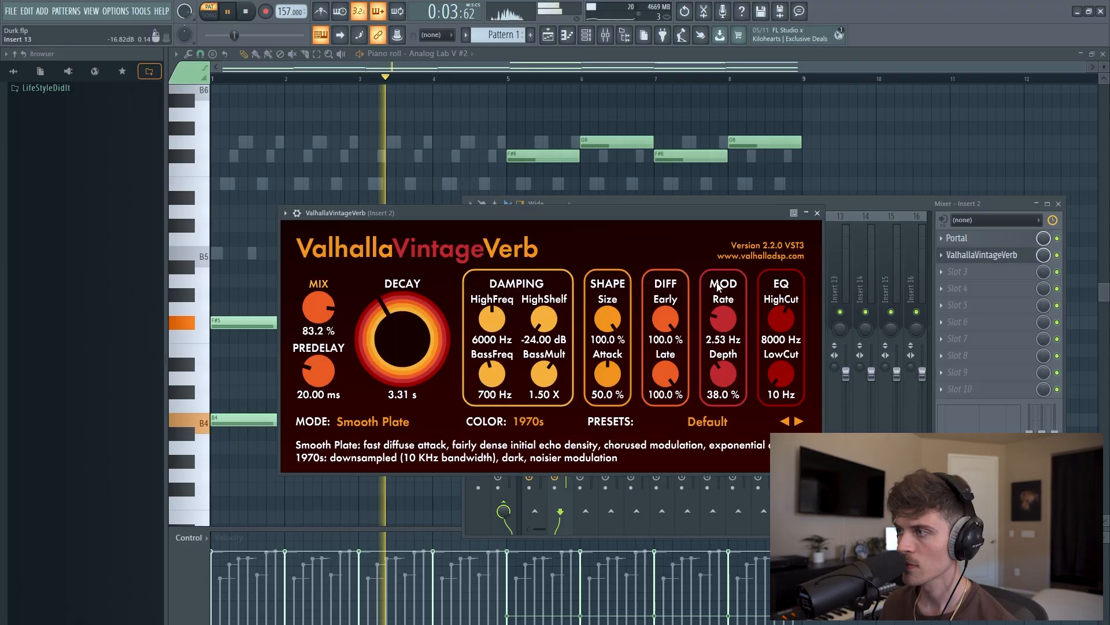
Set ValhallaVintageVerb's low cut to 270 Hz and its mix to 45.6 % on insert 2.
drag(781, 375, 785, 352)
drag(309, 340, 320, 364)
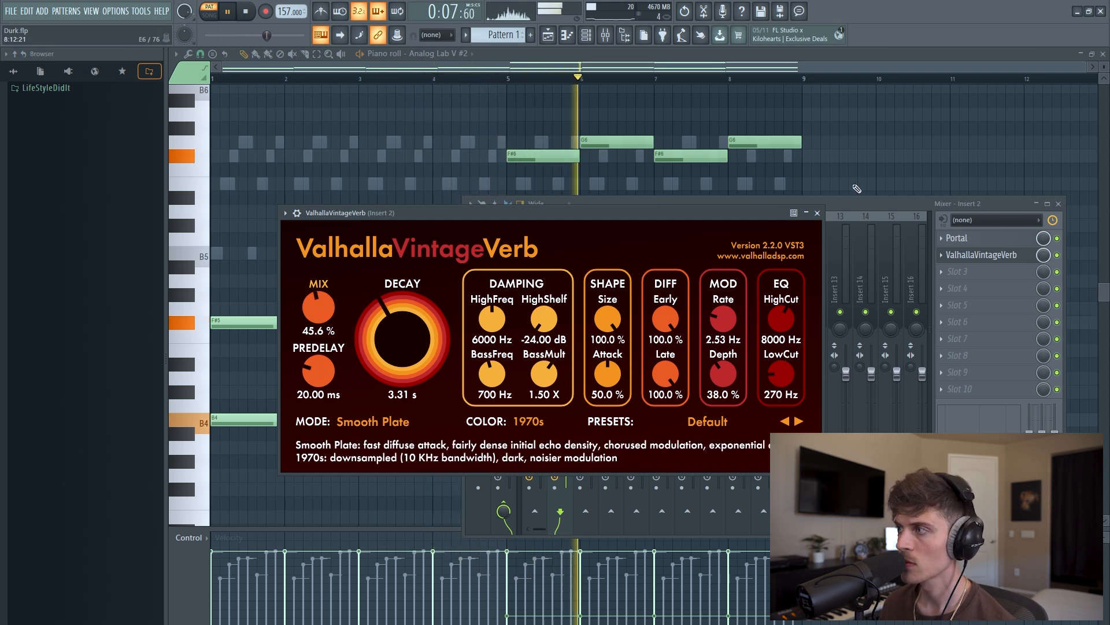
Add Fruity parametric EQ 2 to insert 2's third slot with a high-shelf cut of about 8 dB near 4.2 kHz.
right_click(961, 272)
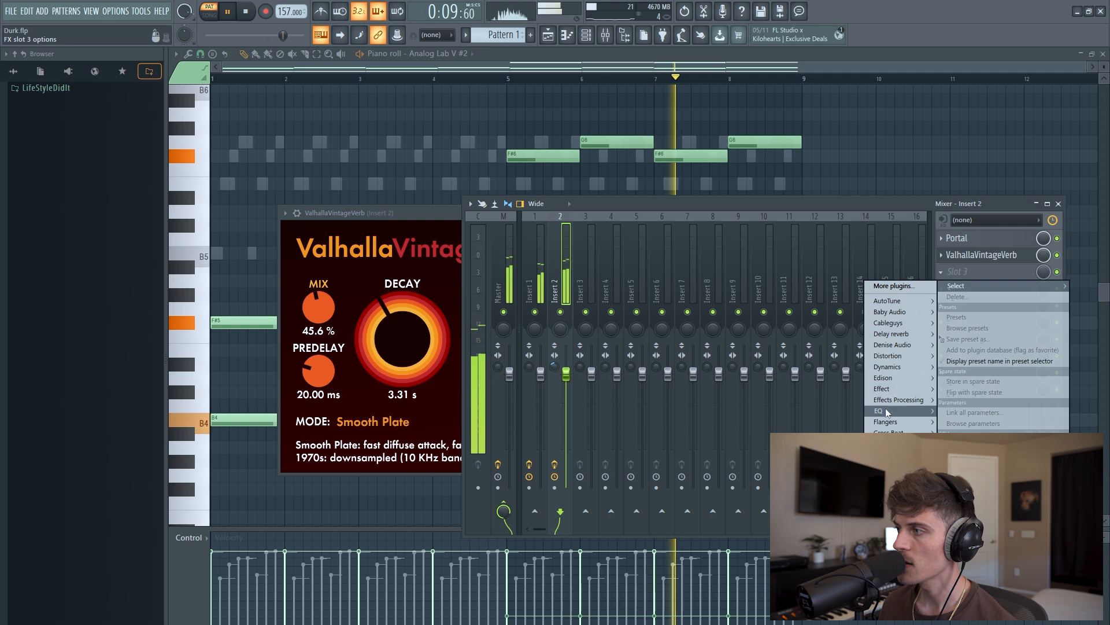
click(821, 411)
key(space)
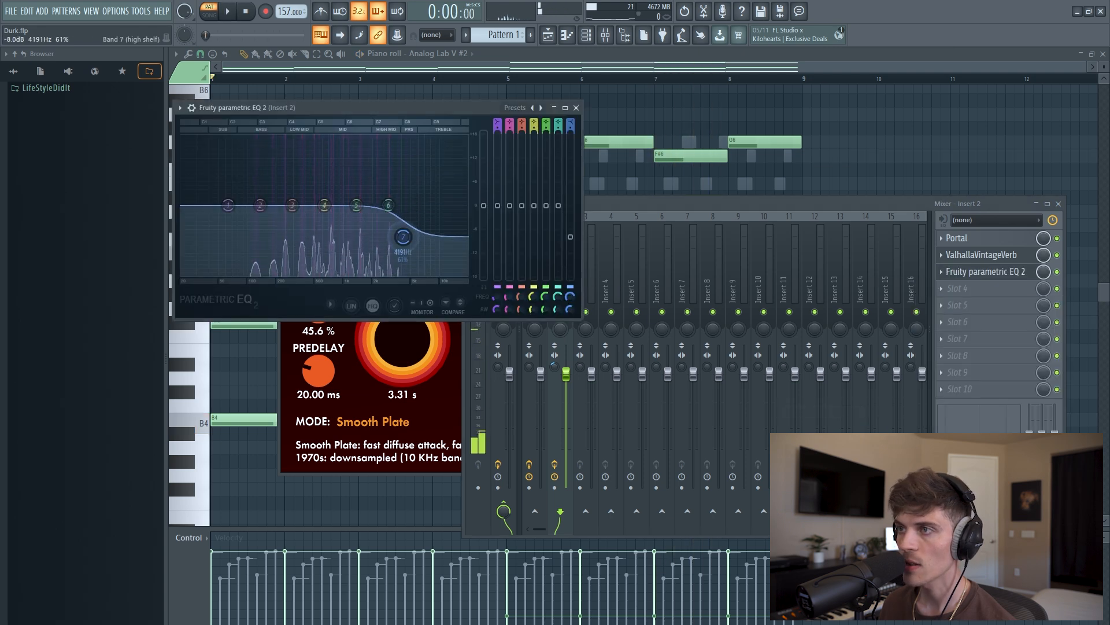
Play the loop from bar 4, fine-tune the high shelf of insert 2's EQ, and close insert 1's Portal window.
key(space)
click(471, 79)
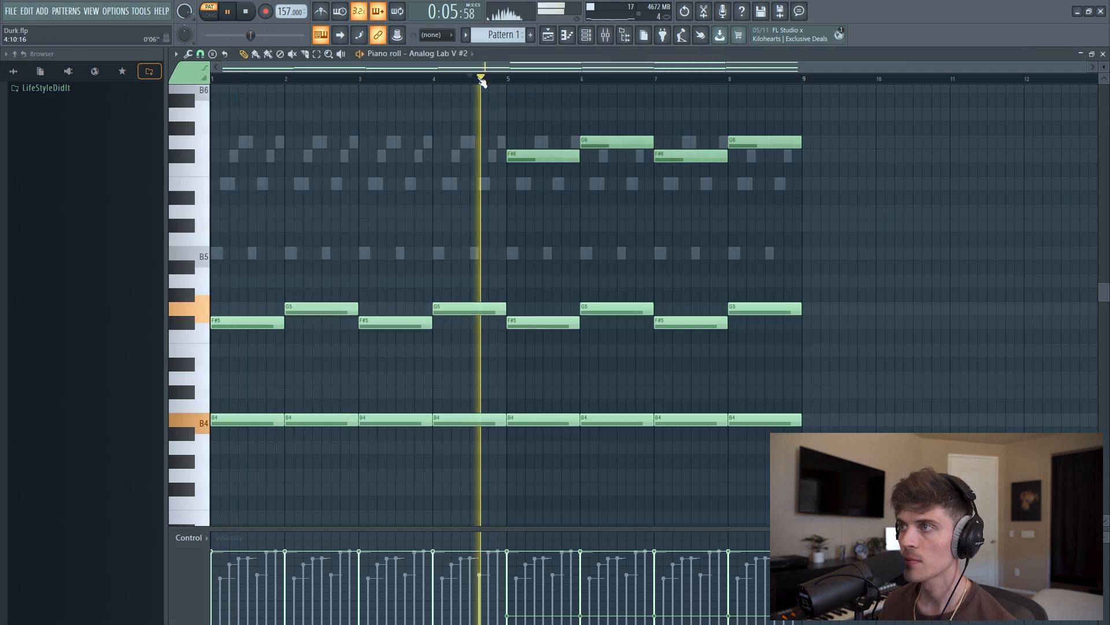
click(605, 36)
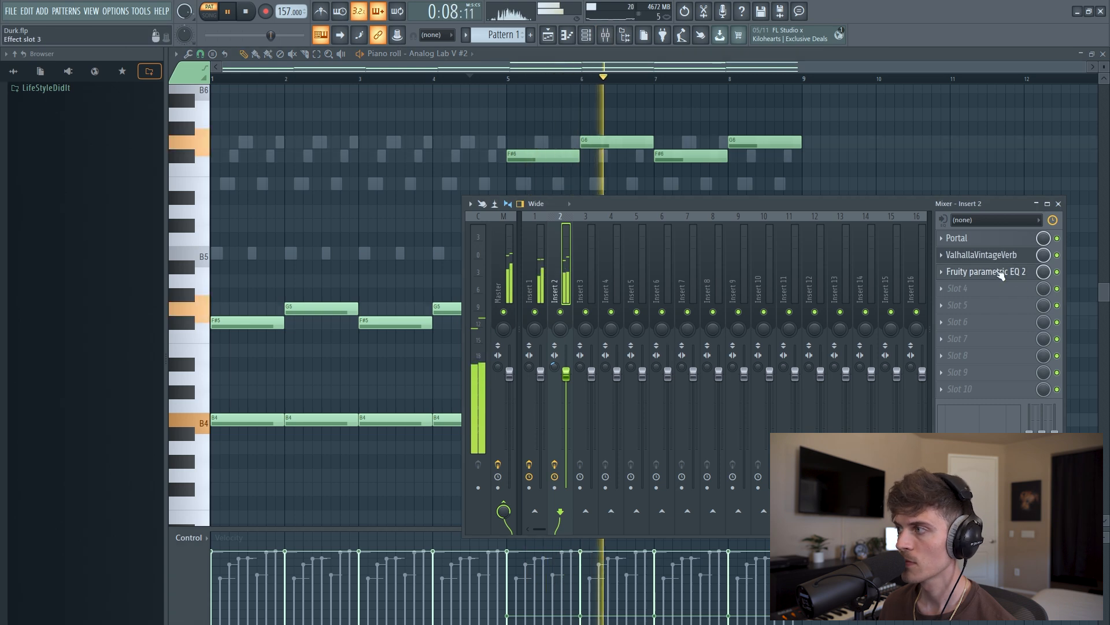
click(990, 272)
mouse_move(388, 246)
mouse_down()
mouse_move(390, 260)
mouse_move(392, 241)
mouse_up()
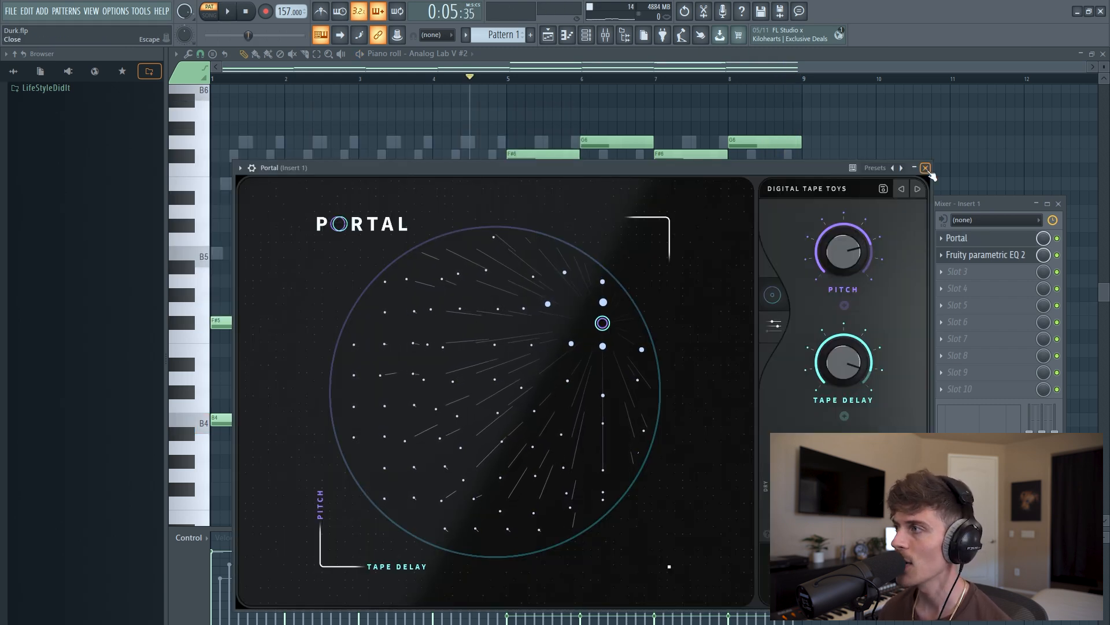
click(926, 168)
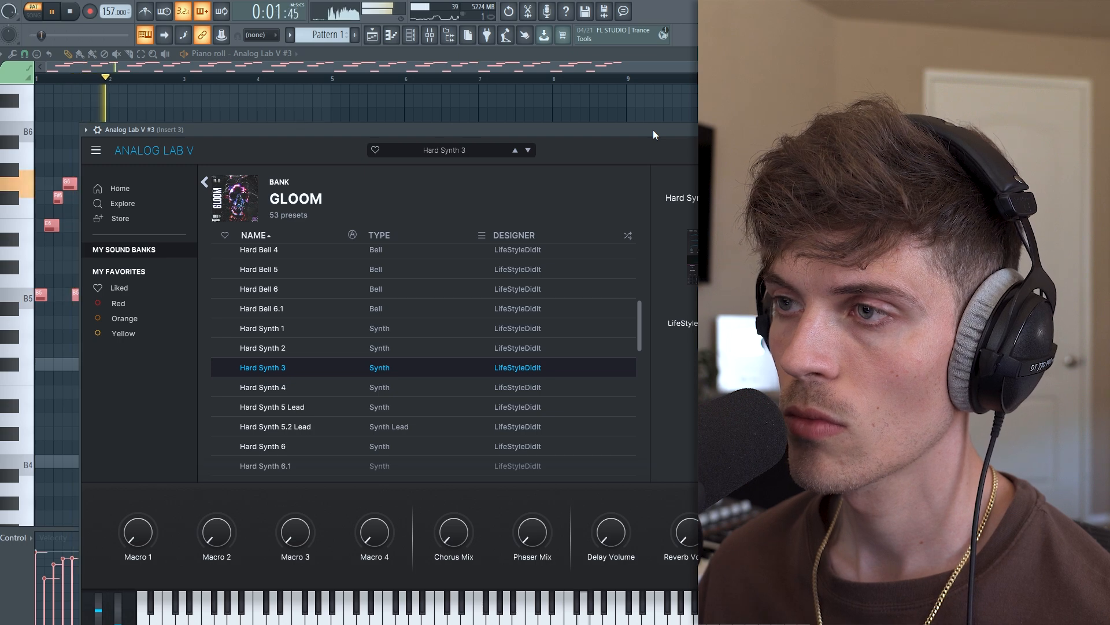
Load Portal on mixer insert 3 and choose the Digital Tape Toys preset.
key(F9)
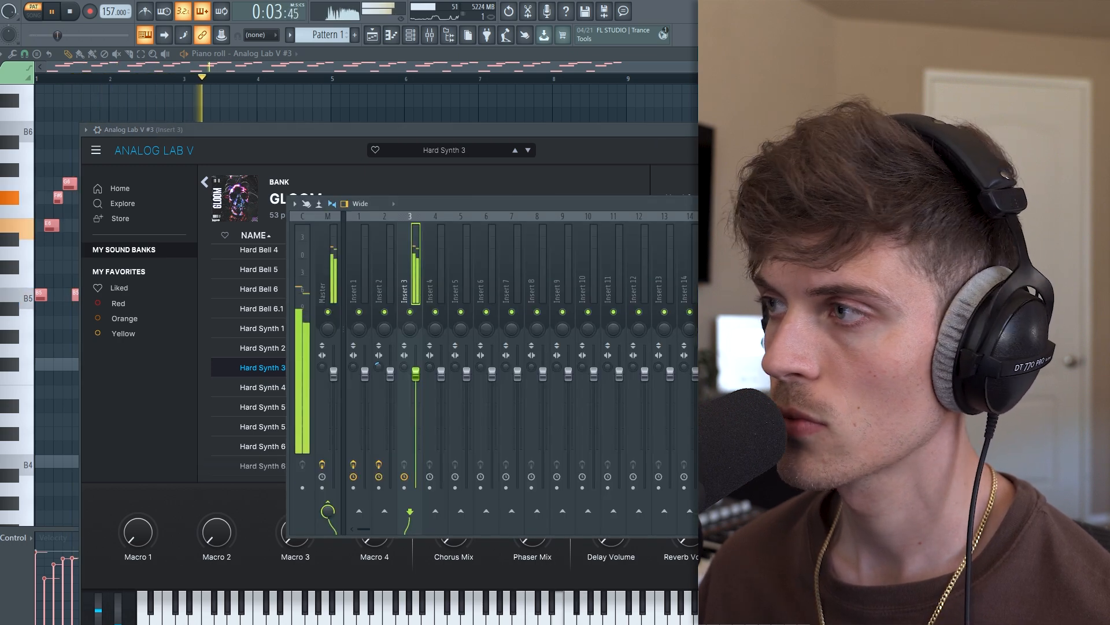
click(670, 454)
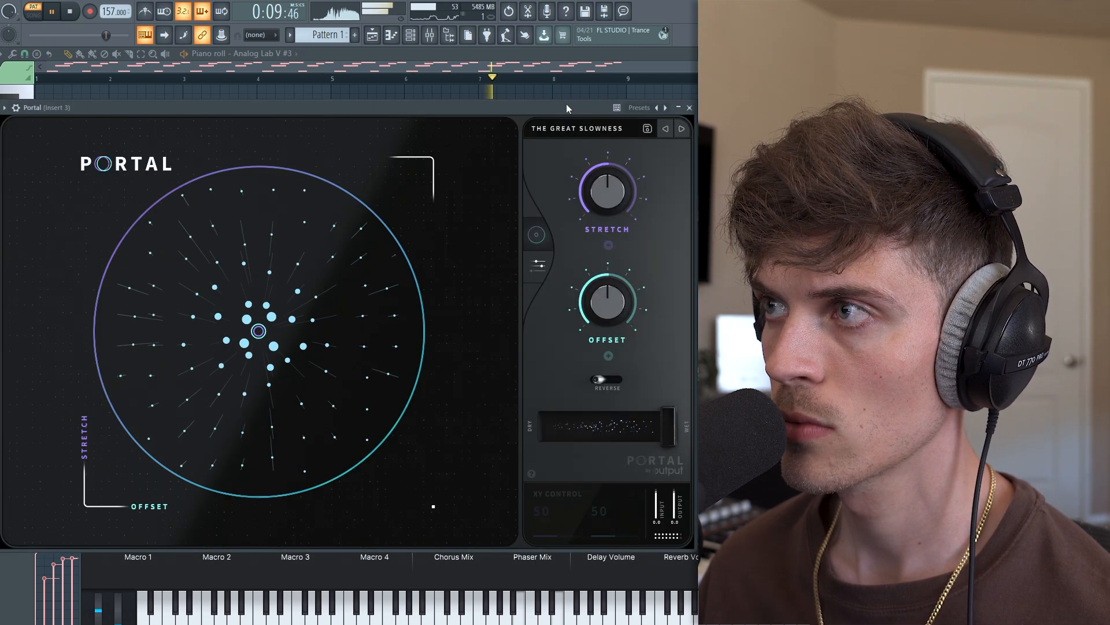
click(681, 129)
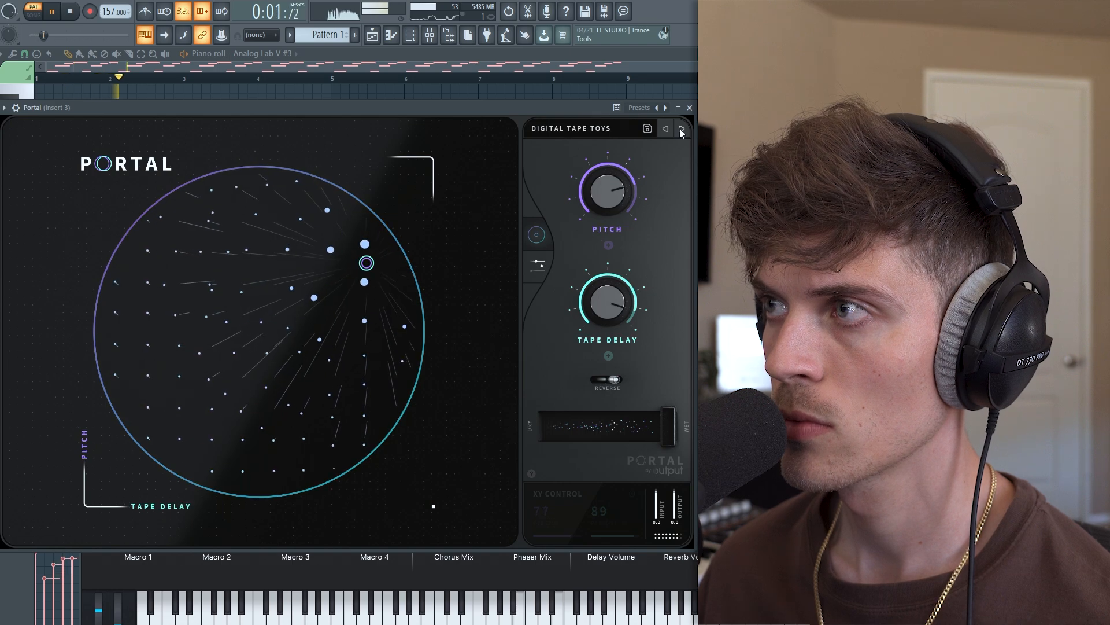
Set insert 3's Portal dry/wet mix to 71 percent and its XY control to about 69 percent pitch and 64 percent tape delay.
key(space)
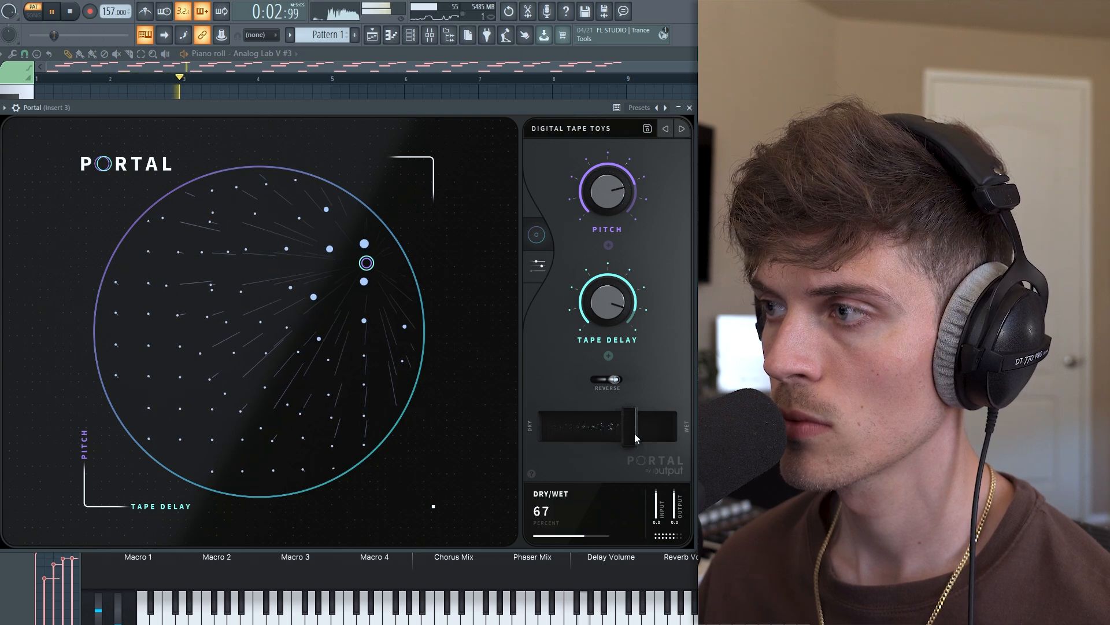
drag(635, 435, 640, 435)
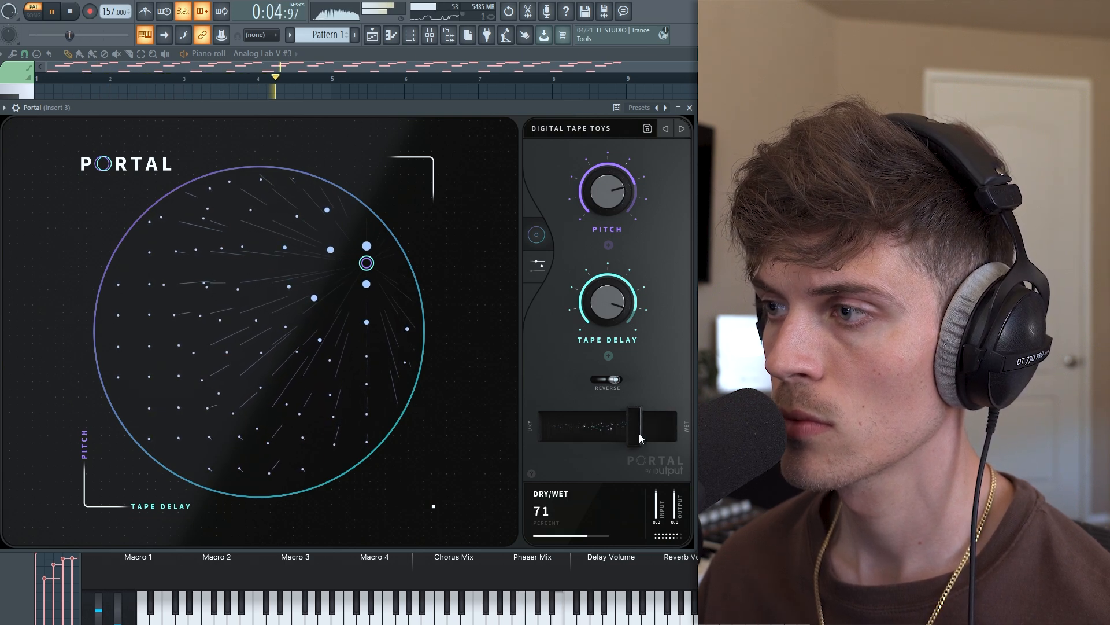
drag(602, 214, 507, 331)
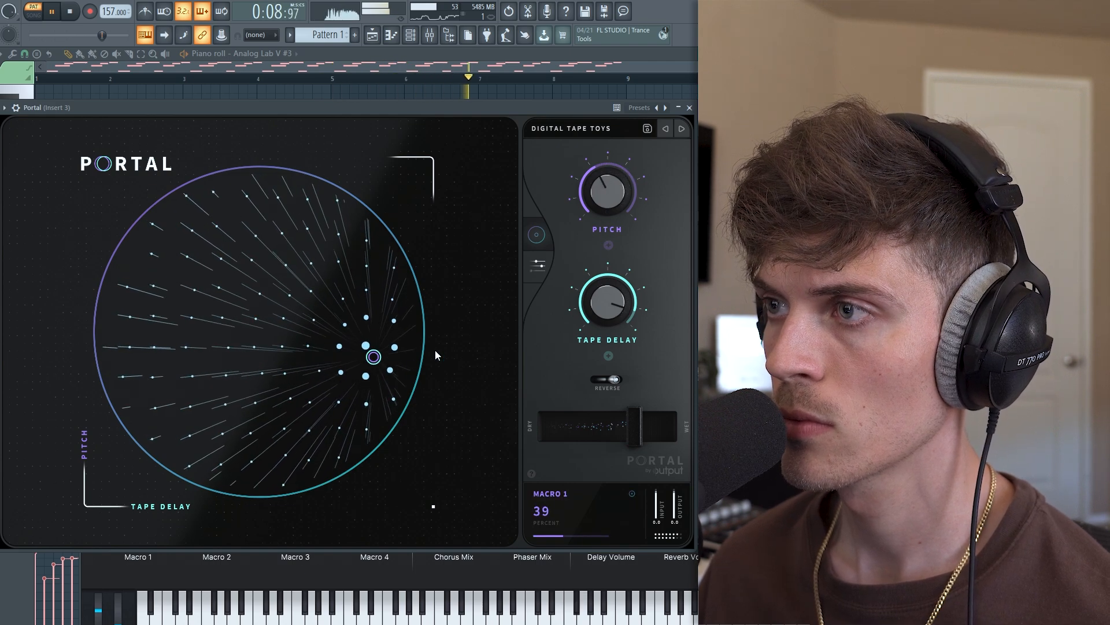
drag(376, 360, 300, 240)
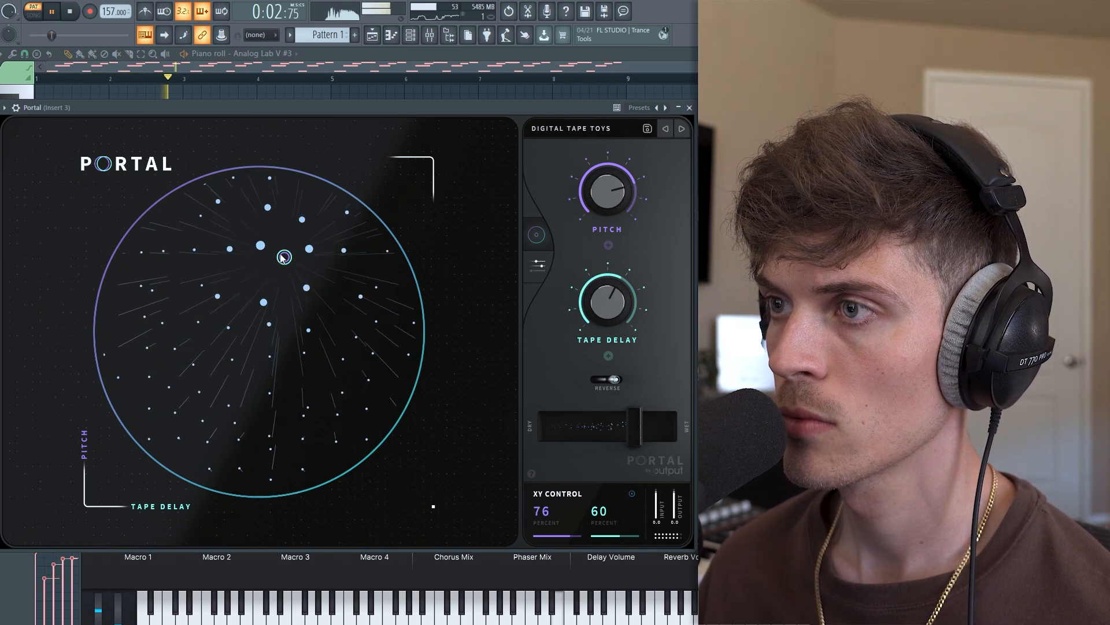
drag(292, 301, 295, 277)
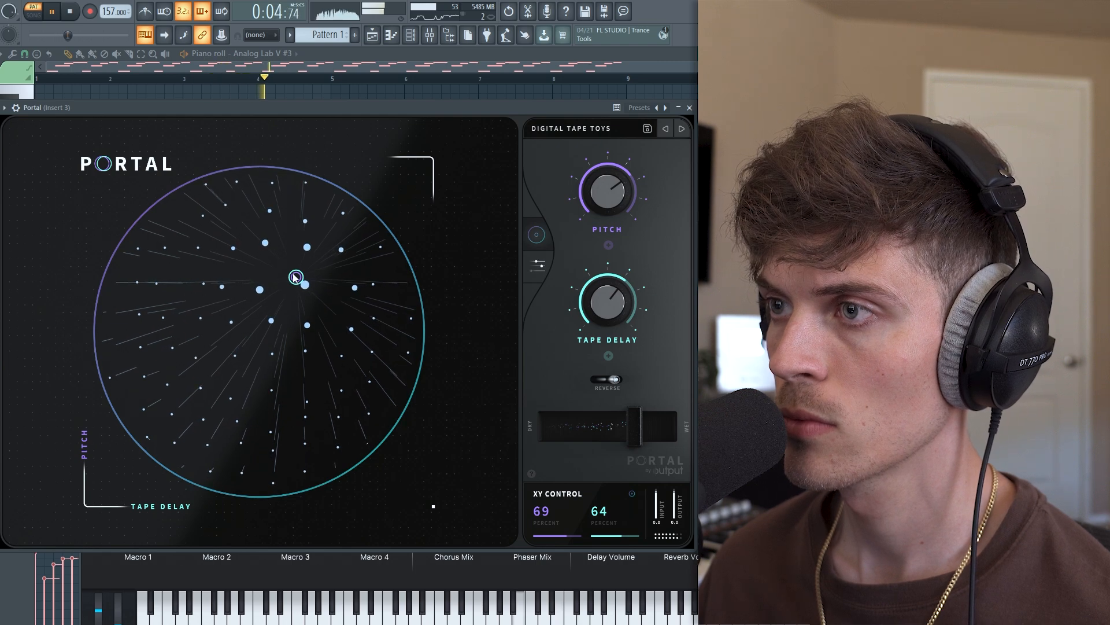
Audition the Hard Synth 5 Lead, Hard Bell 4 and Hard Bell 3 presets of the GLOOM bank in Analog Lab V #3.
click(711, 203)
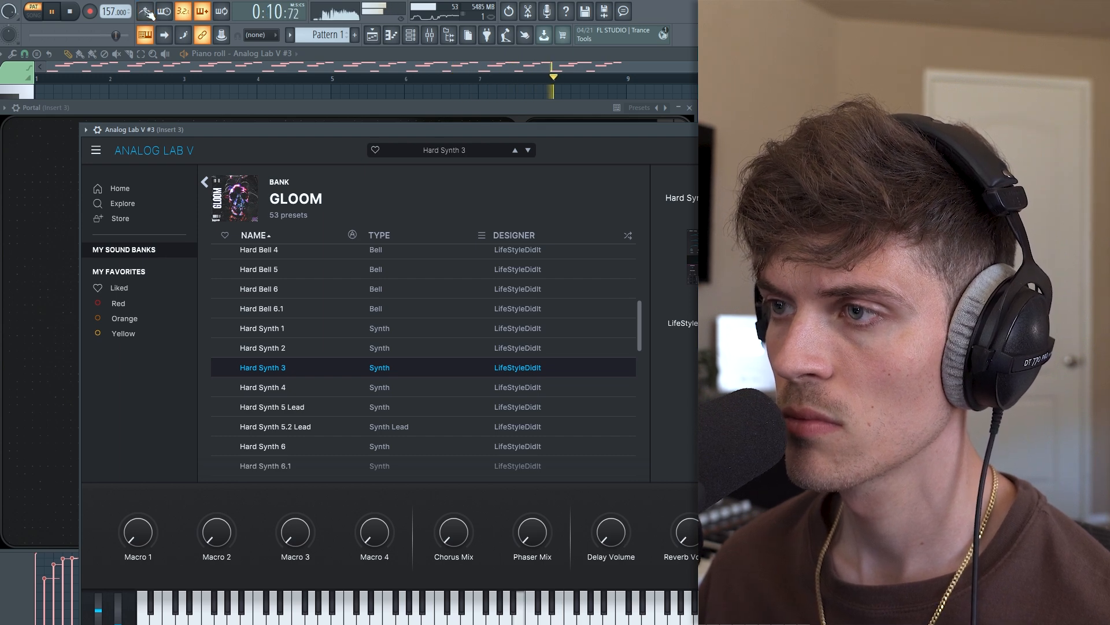
click(357, 414)
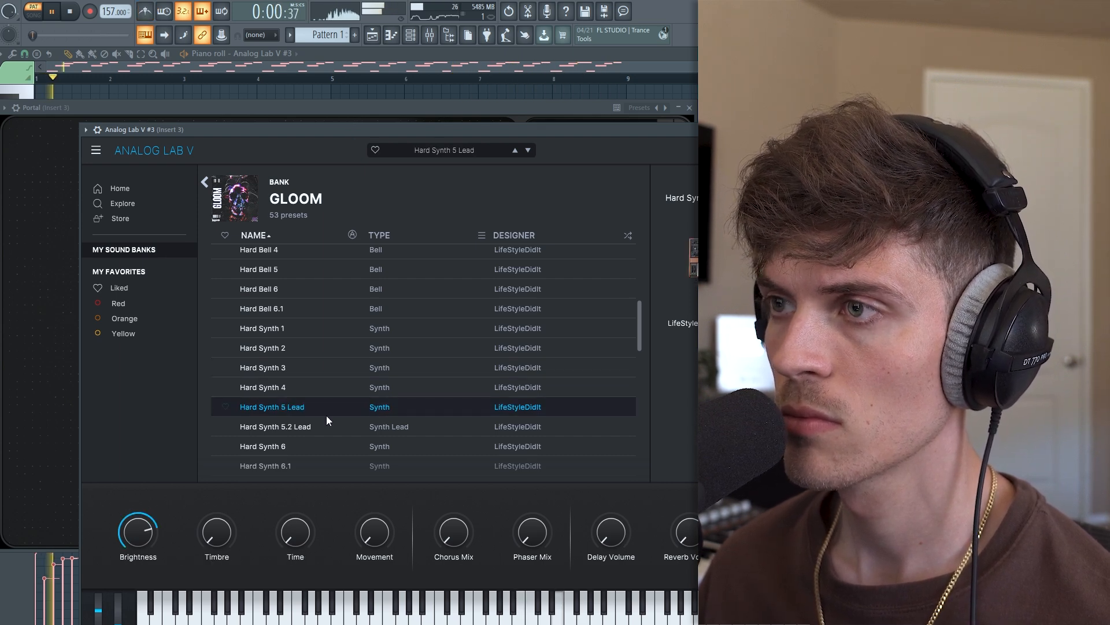
scroll(291, 297, up, 3)
click(290, 340)
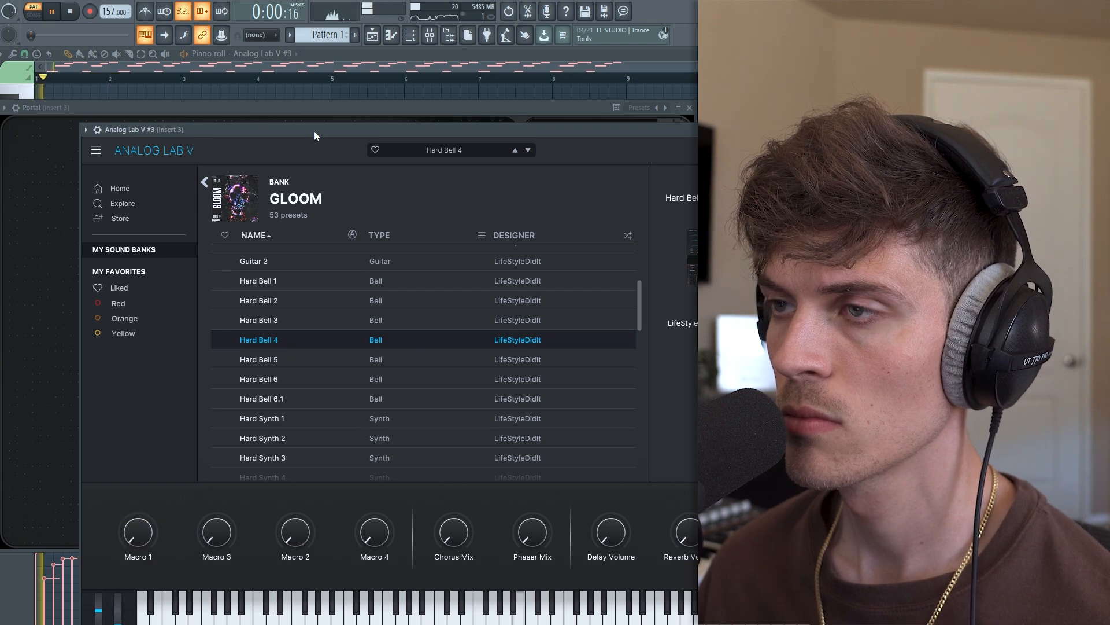
click(289, 320)
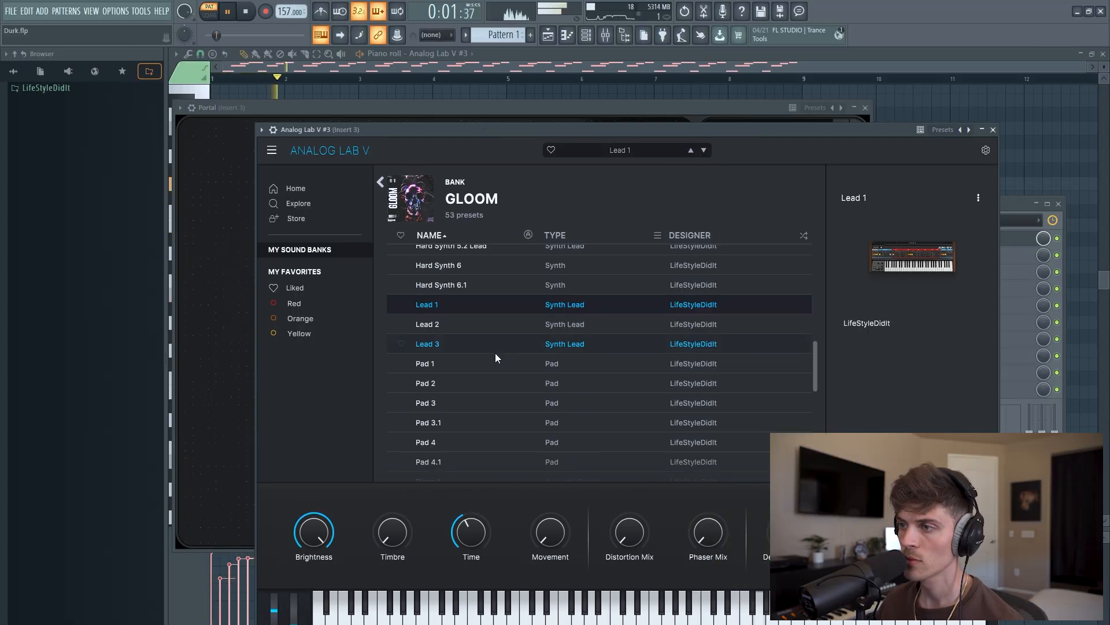
Load the Piano 6 preset from the GLOOM bank and bring up the mixer and channel rack.
scroll(495, 353, down, 5)
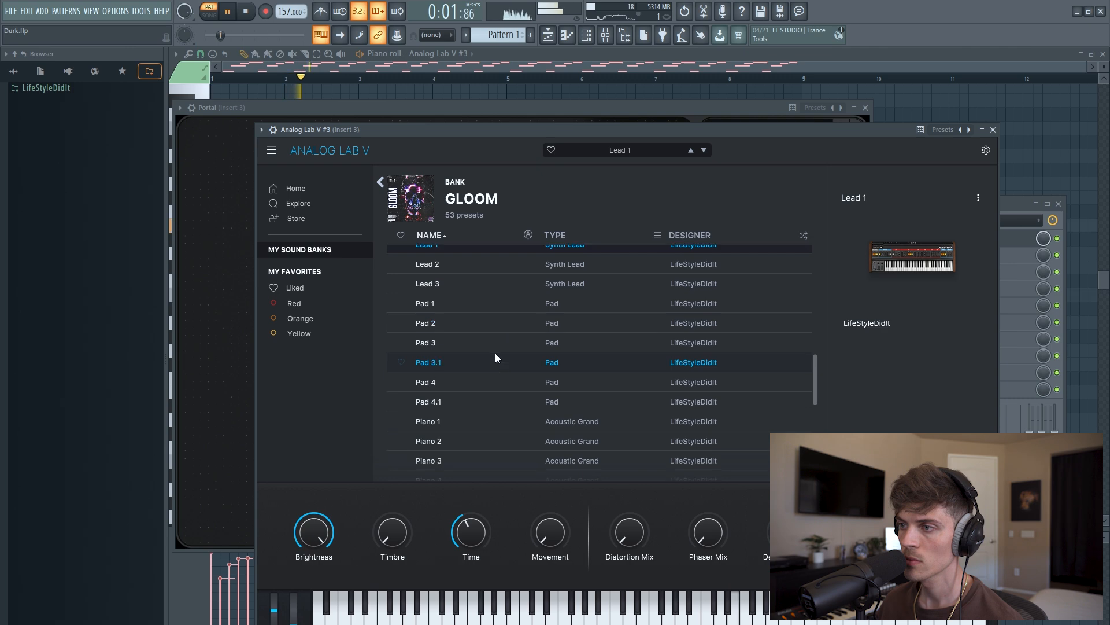
click(590, 43)
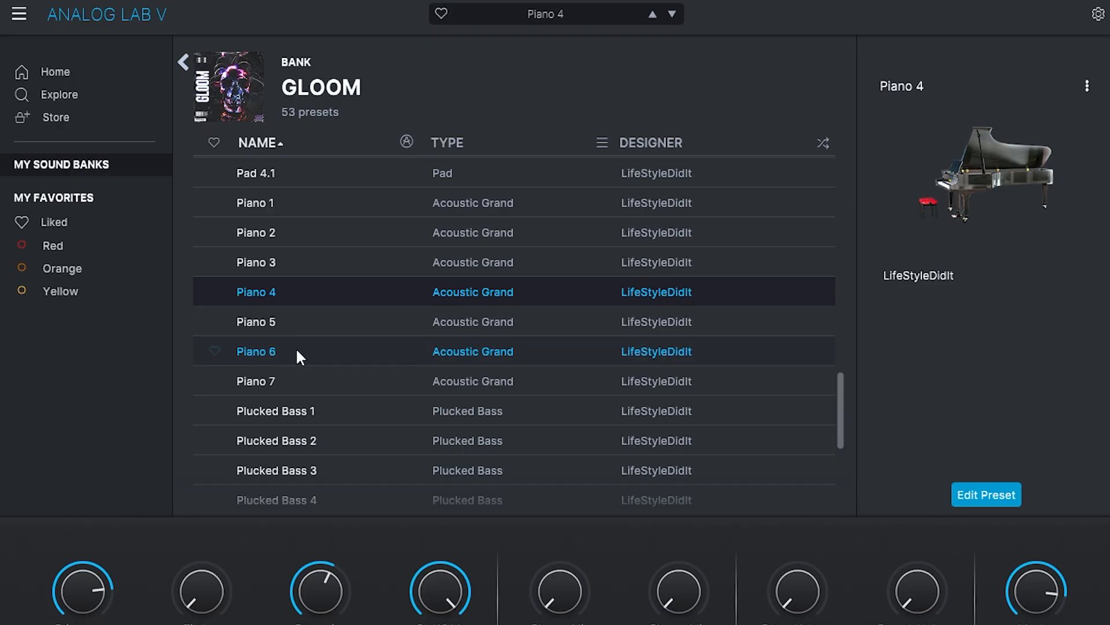
click(455, 370)
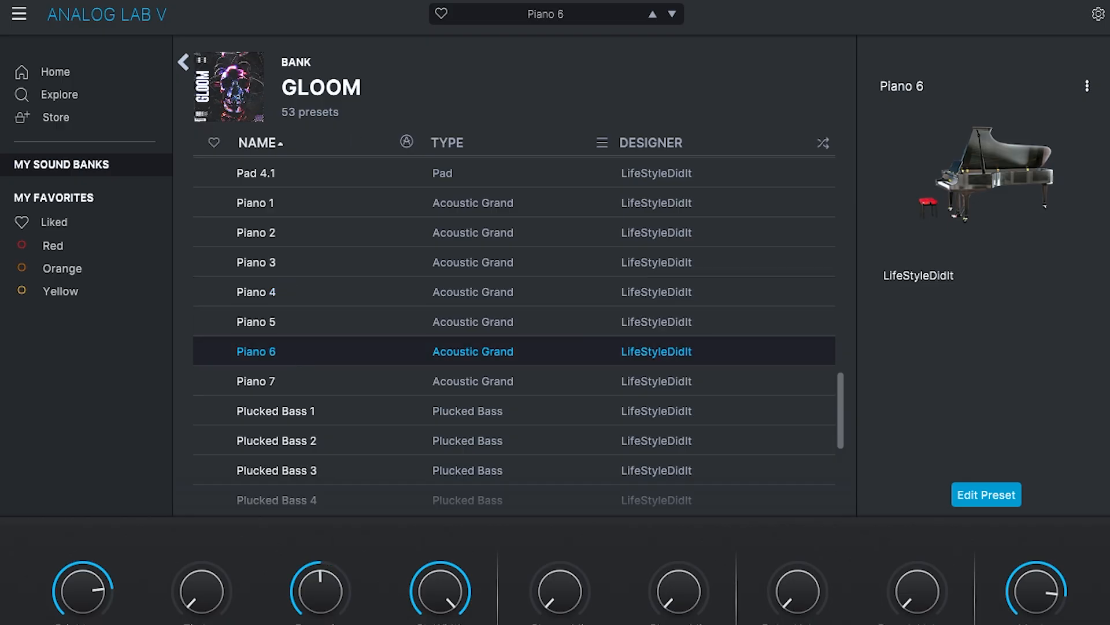
key(F9)
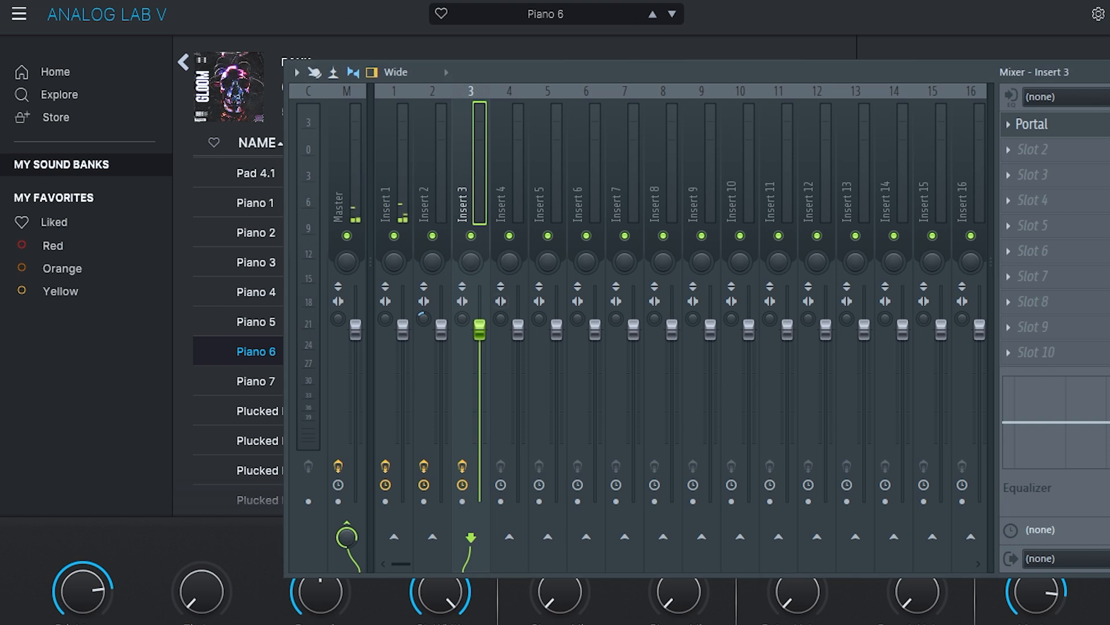
key(F6)
Raise the velocity of the B3, B2, G3 and F#3 notes in Analog Lab V #4 to nearly full, and clear the selection.
scroll(237, 256, down, 3)
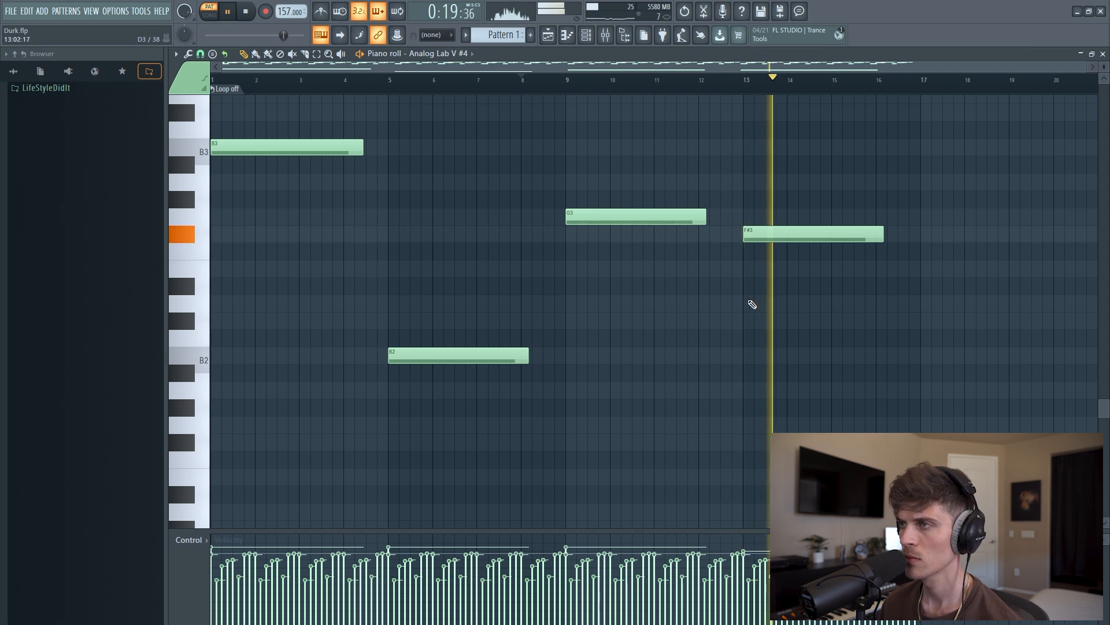
drag(255, 123, 783, 402)
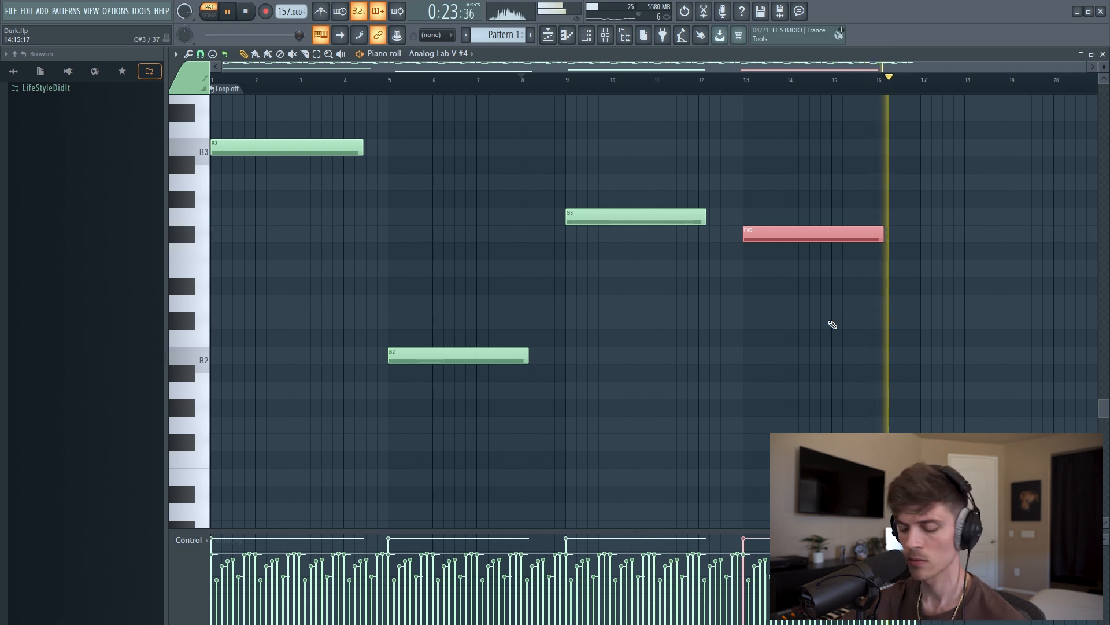
ctrl+click(763, 340)
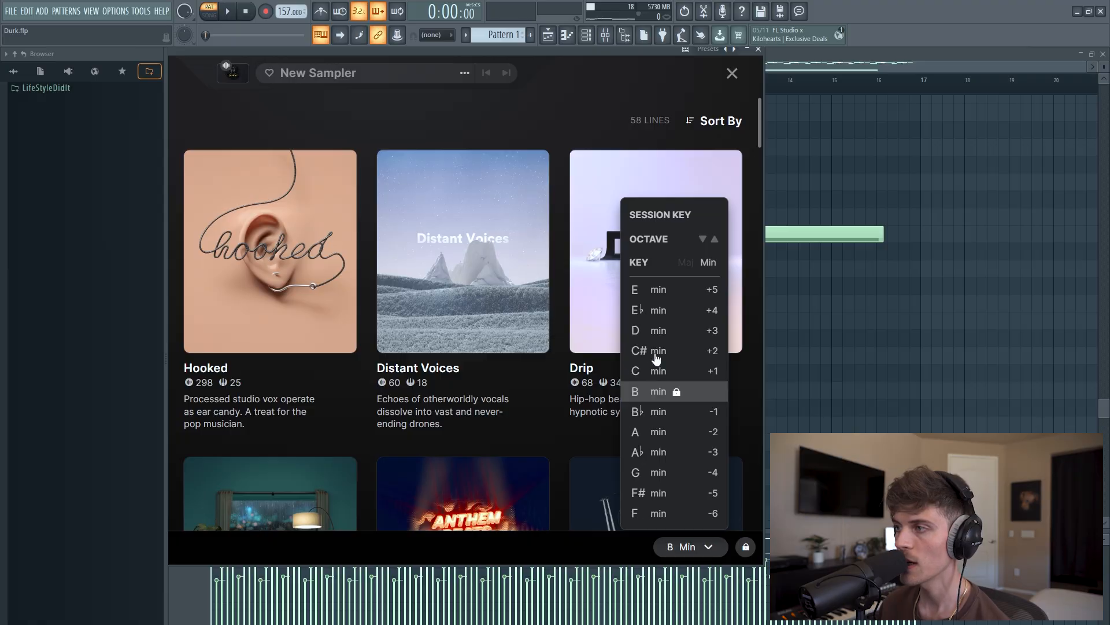
Browse Arcade's sample lines and load the Profanation kit from the Nightmare line.
drag(459, 50, 706, 88)
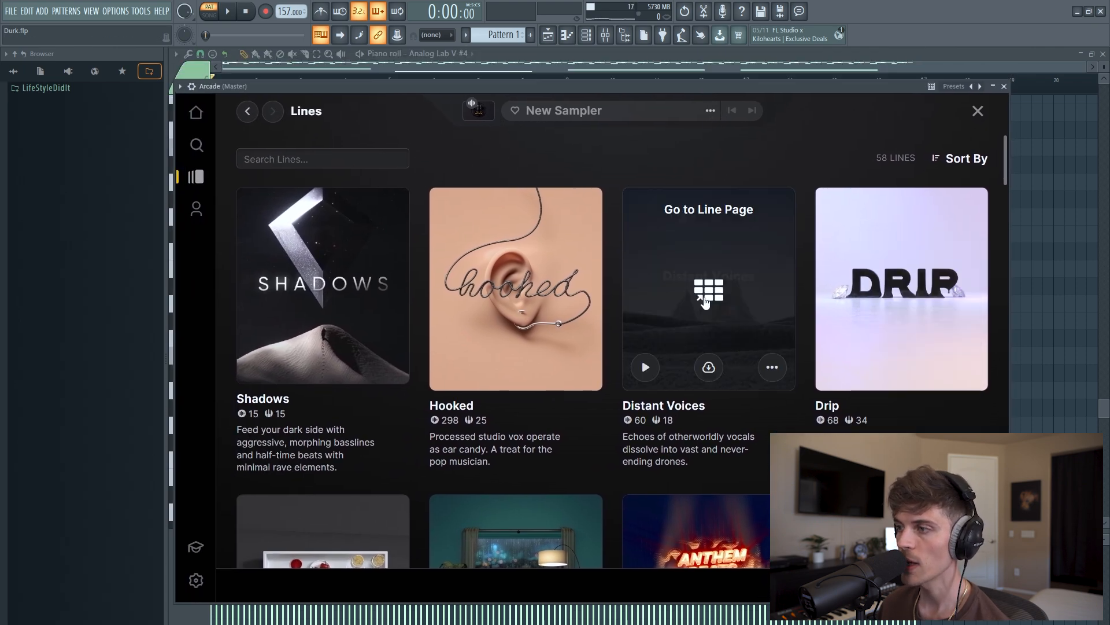
scroll(700, 336, down, 5)
scroll(700, 335, down, 4)
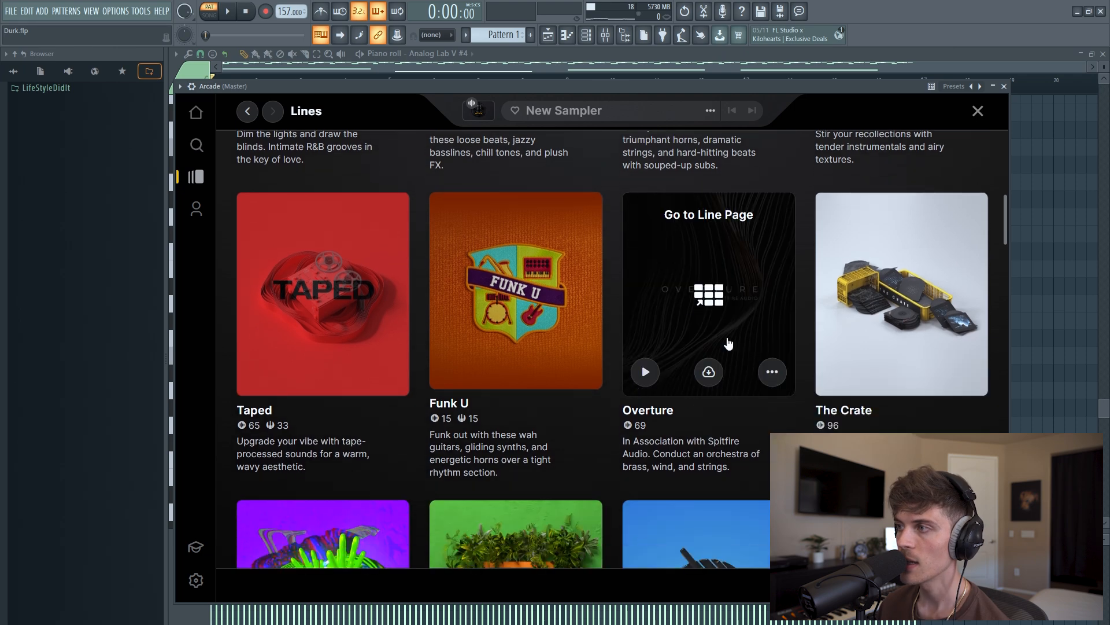
scroll(708, 328, down, 8)
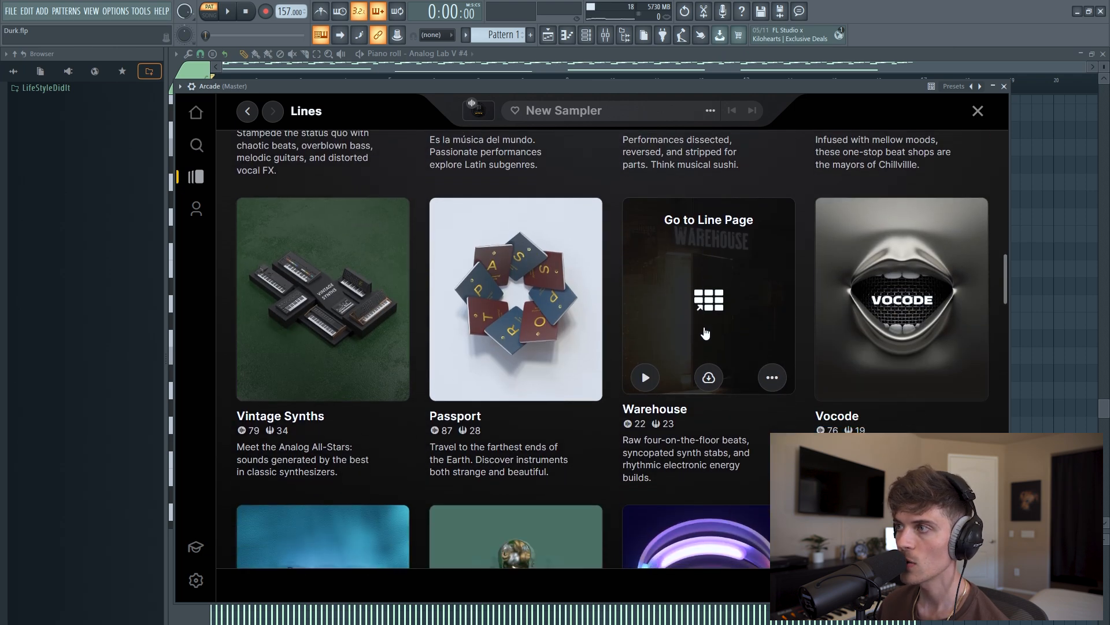
scroll(705, 332, up, 4)
scroll(706, 360, down, 10)
scroll(699, 447, down, 5)
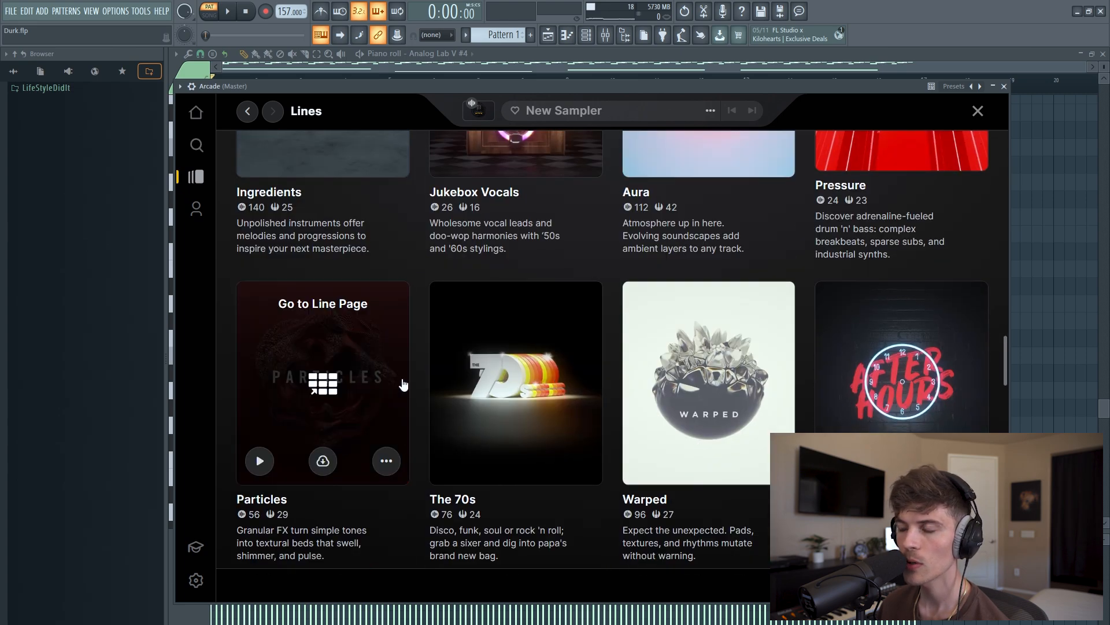
scroll(378, 366, down, 8)
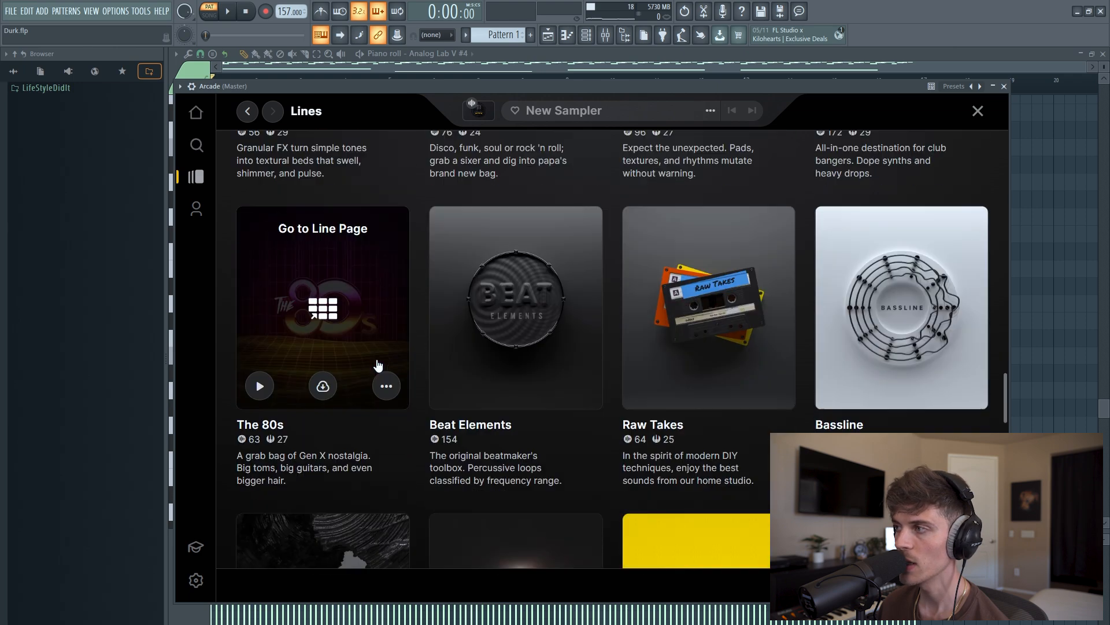
scroll(375, 370, down, 3)
scroll(509, 347, down, 3)
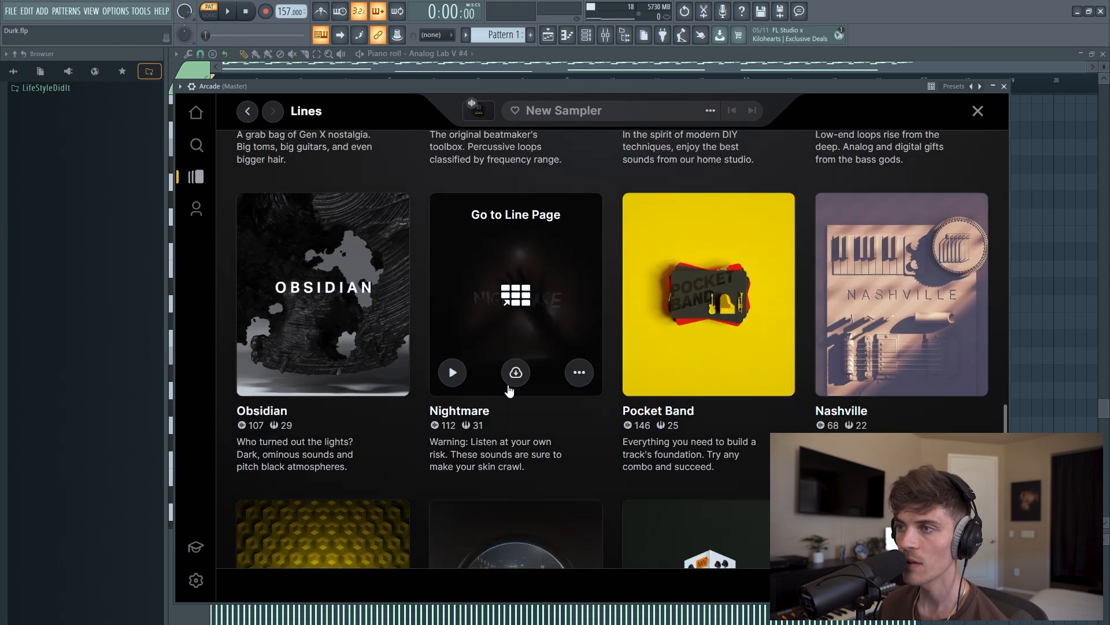
scroll(410, 364, down, 8)
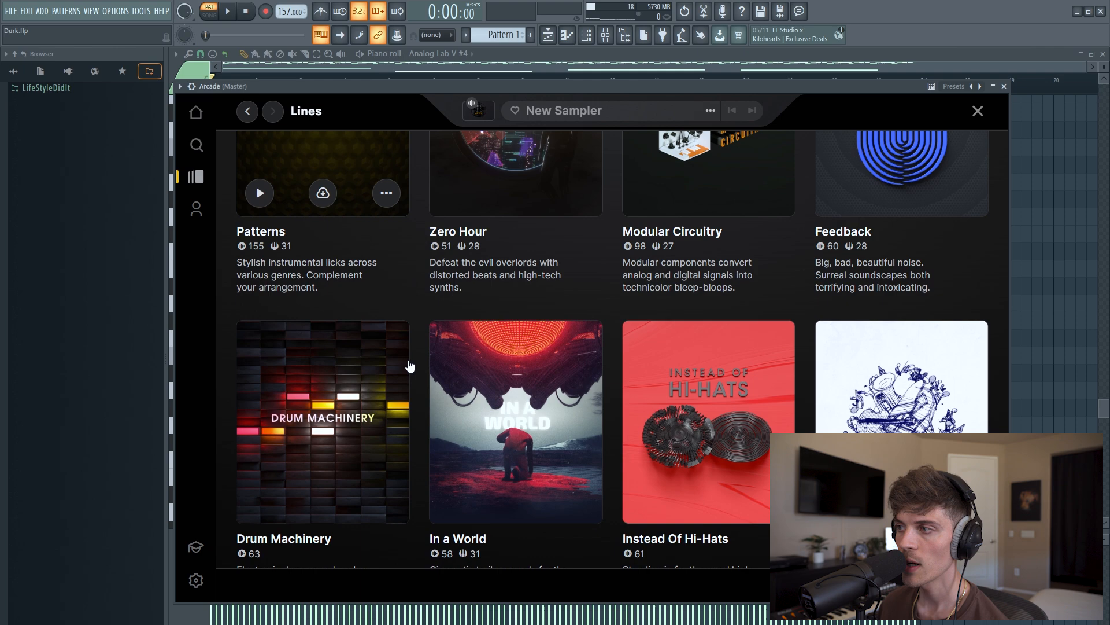
scroll(412, 364, down, 2)
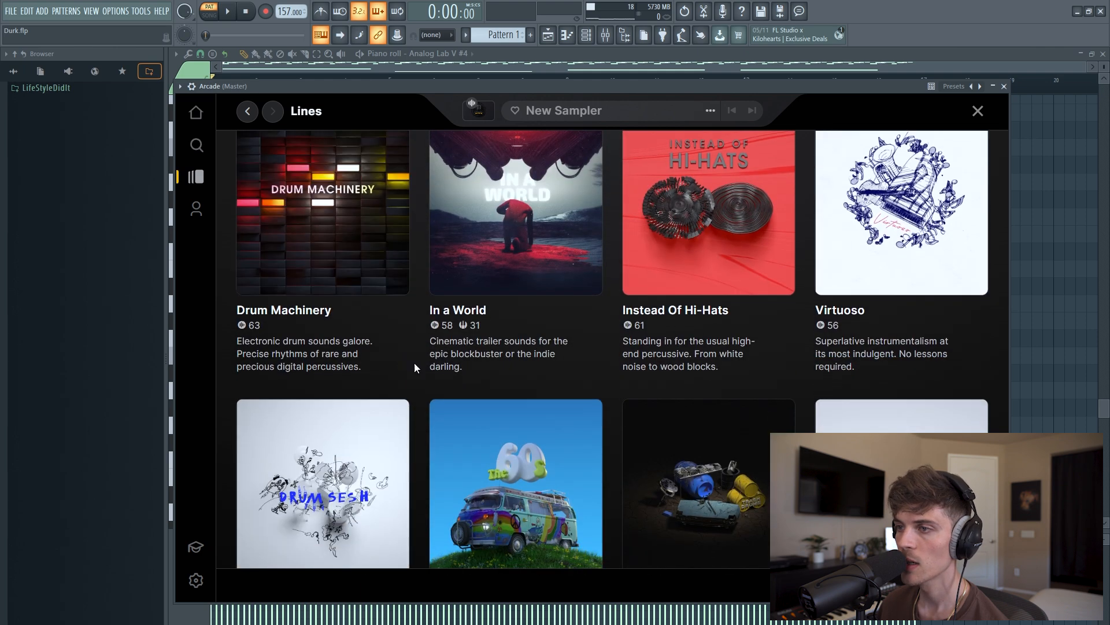
scroll(413, 370, up, 1)
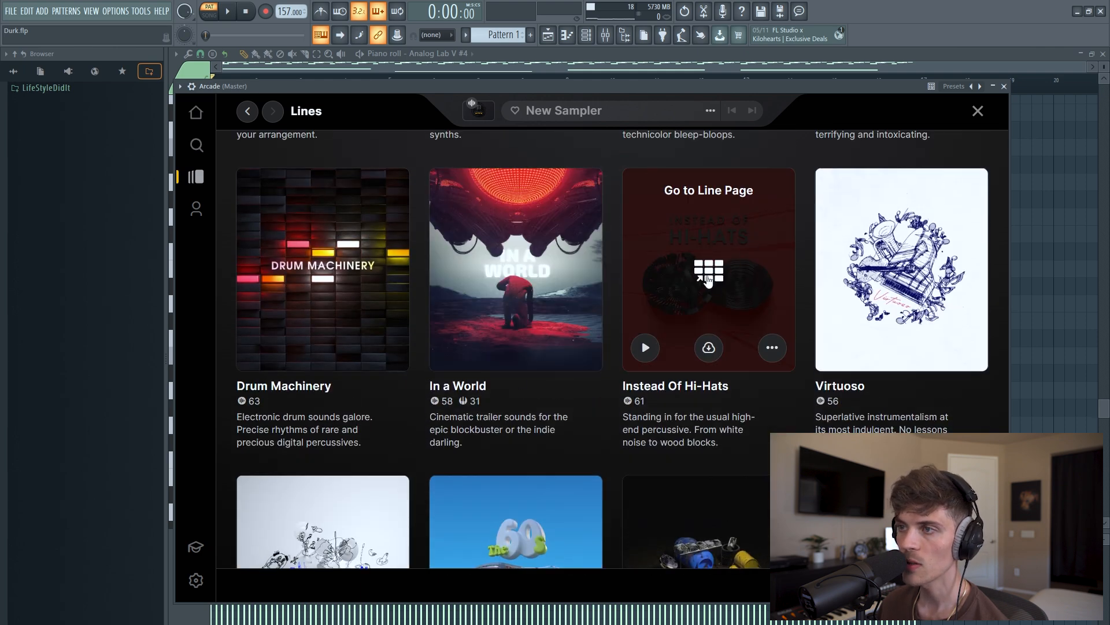
scroll(708, 279, down, 12)
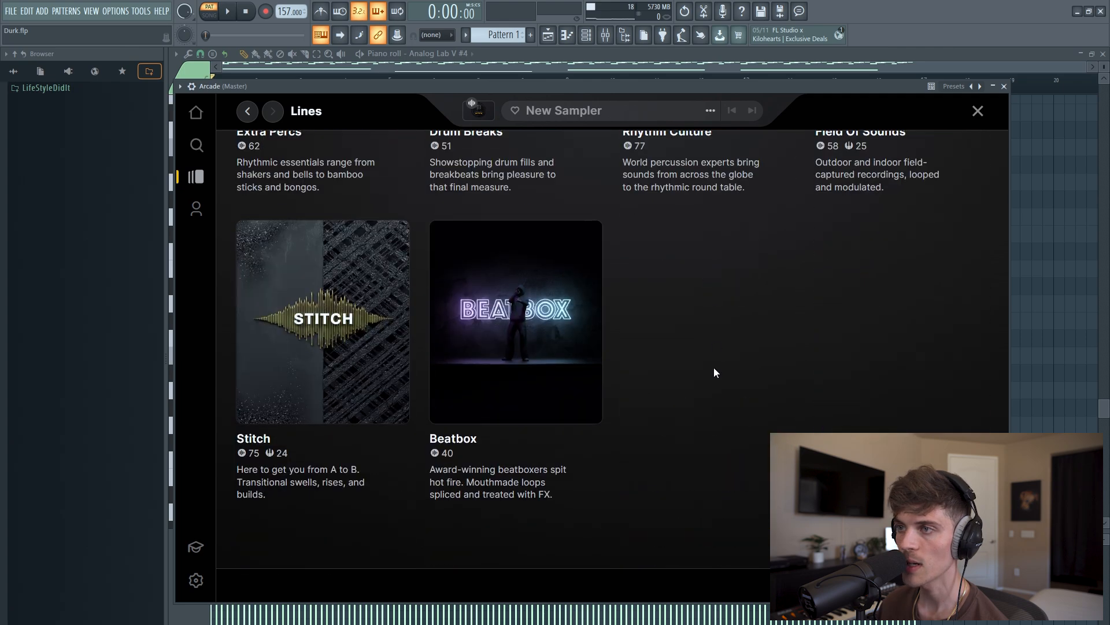
scroll(713, 372, up, 15)
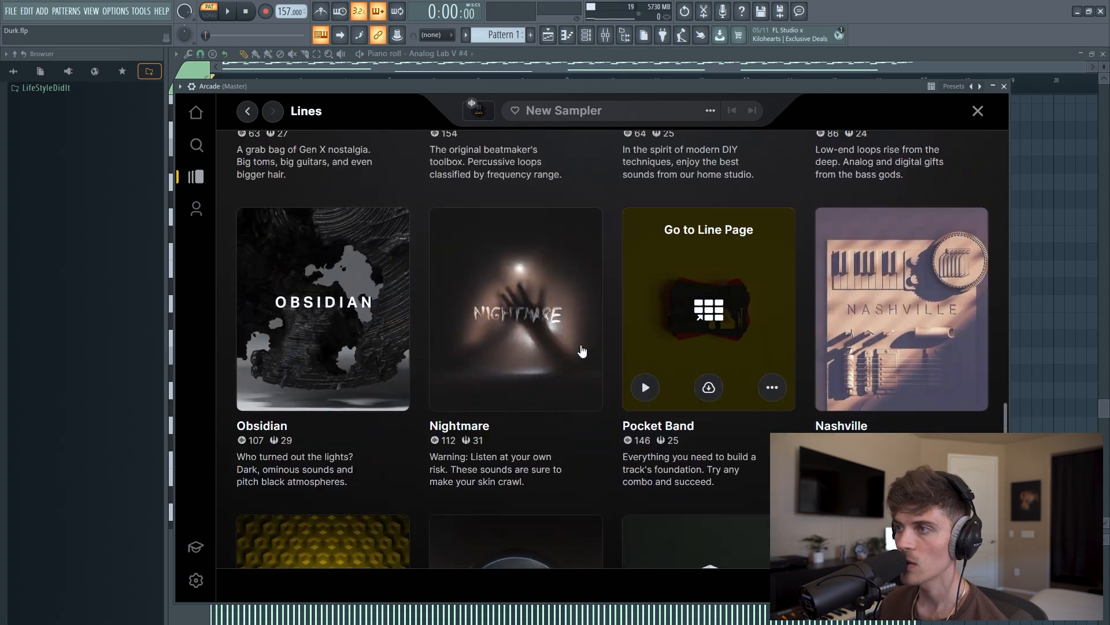
click(535, 304)
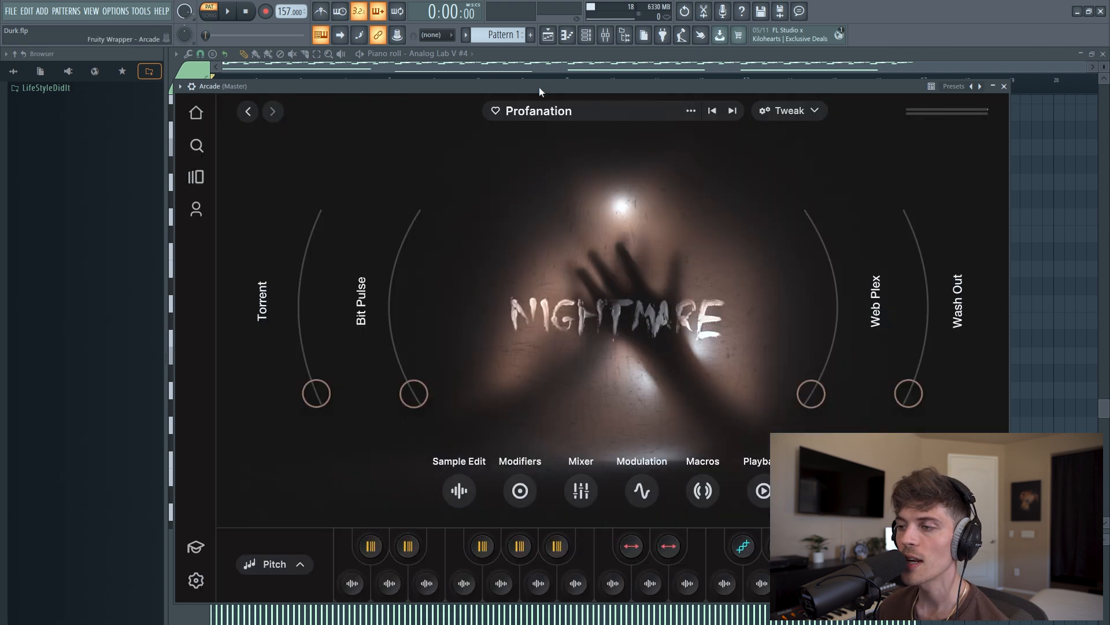
drag(539, 87, 549, 96)
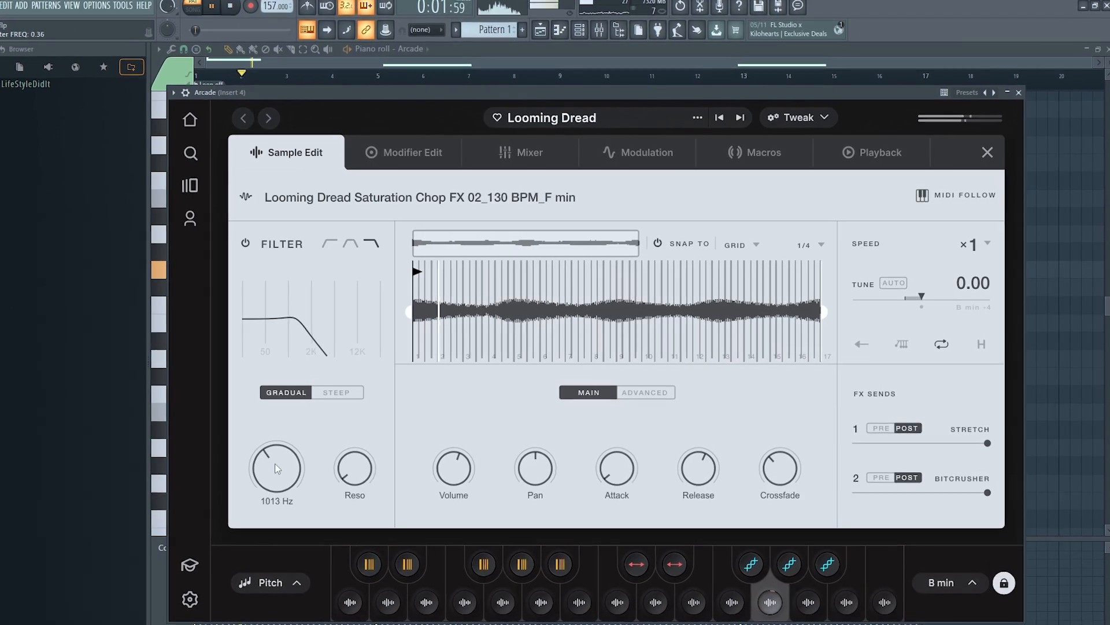
Lower the filter frequency and the volume of the Looming Dread Saturation Chop FX 02 sample while checking it in playback.
drag(275, 465, 275, 470)
click(229, 6)
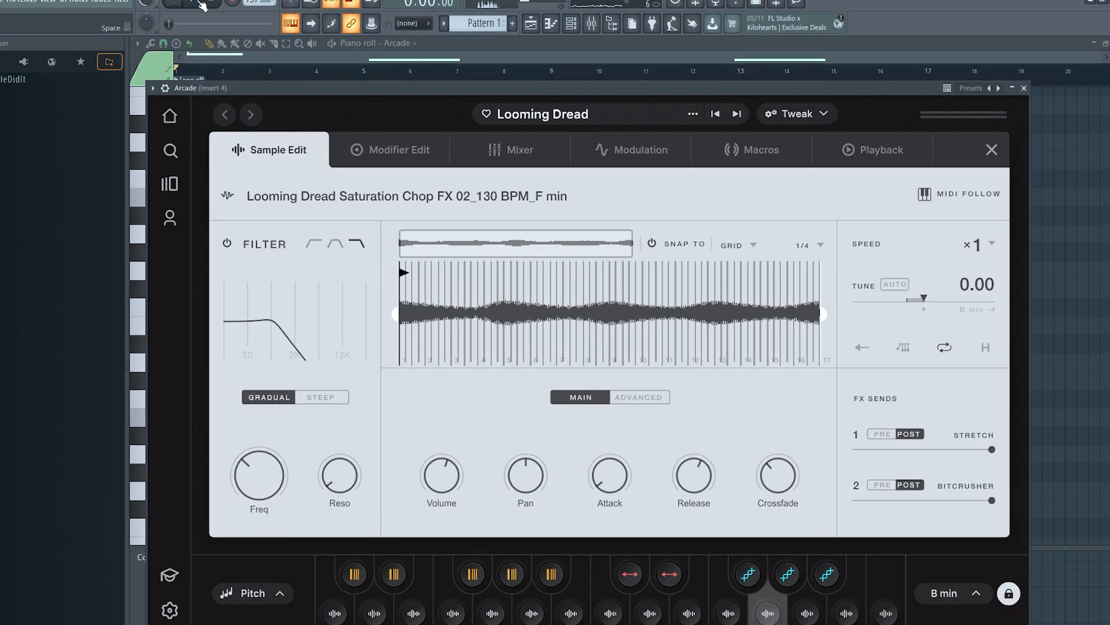
click(201, 4)
drag(436, 478, 436, 490)
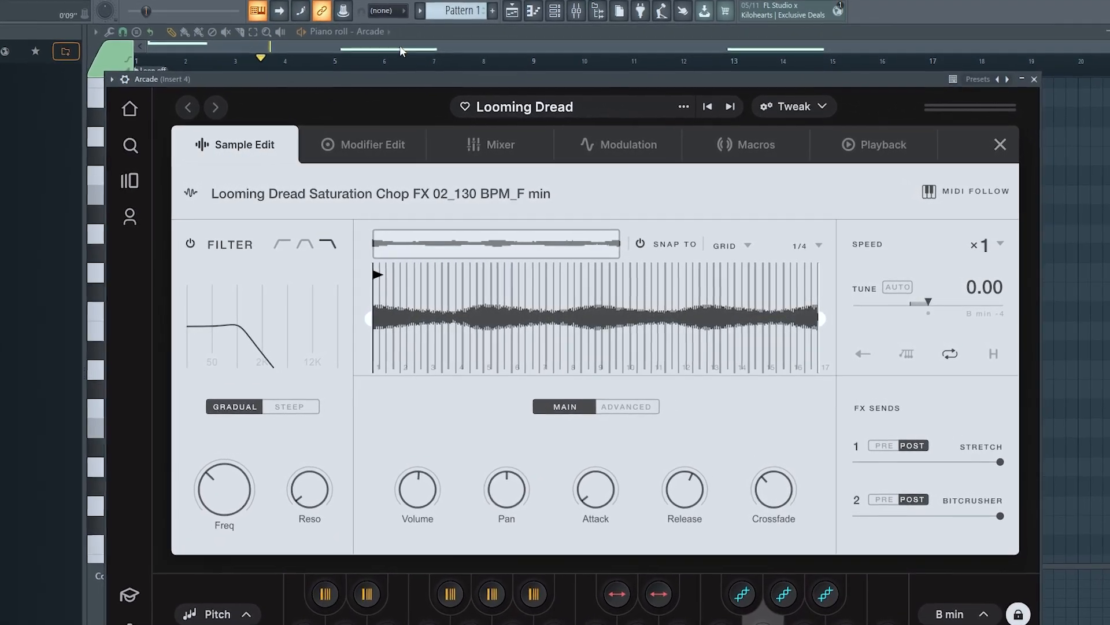
Review Arcade's notes in the piano roll and check its place in the channel rack during playback.
click(400, 45)
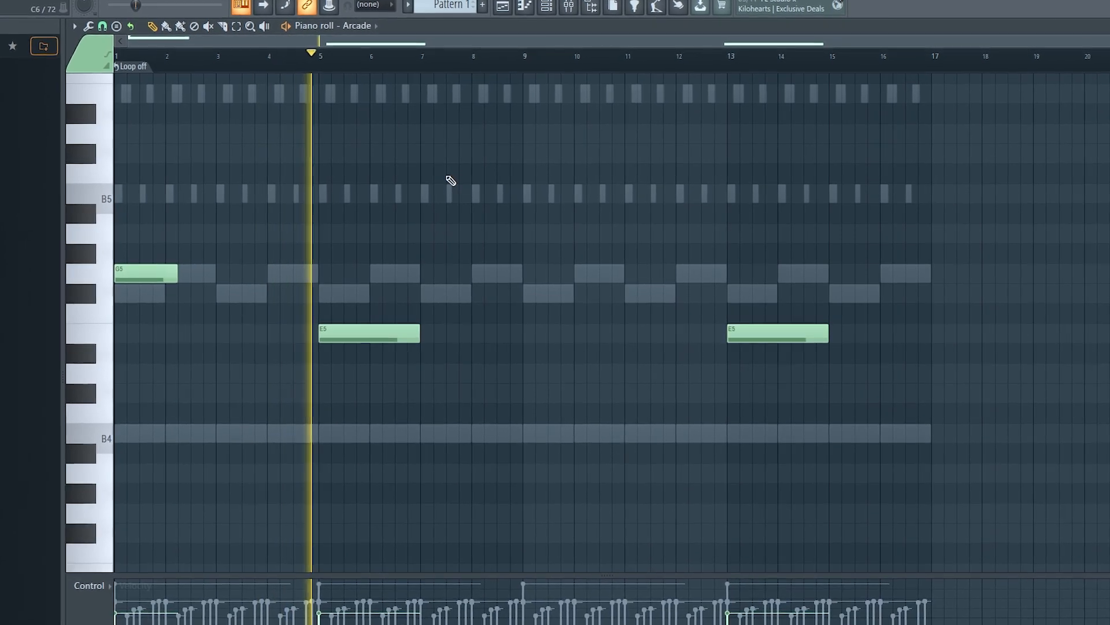
key(F6)
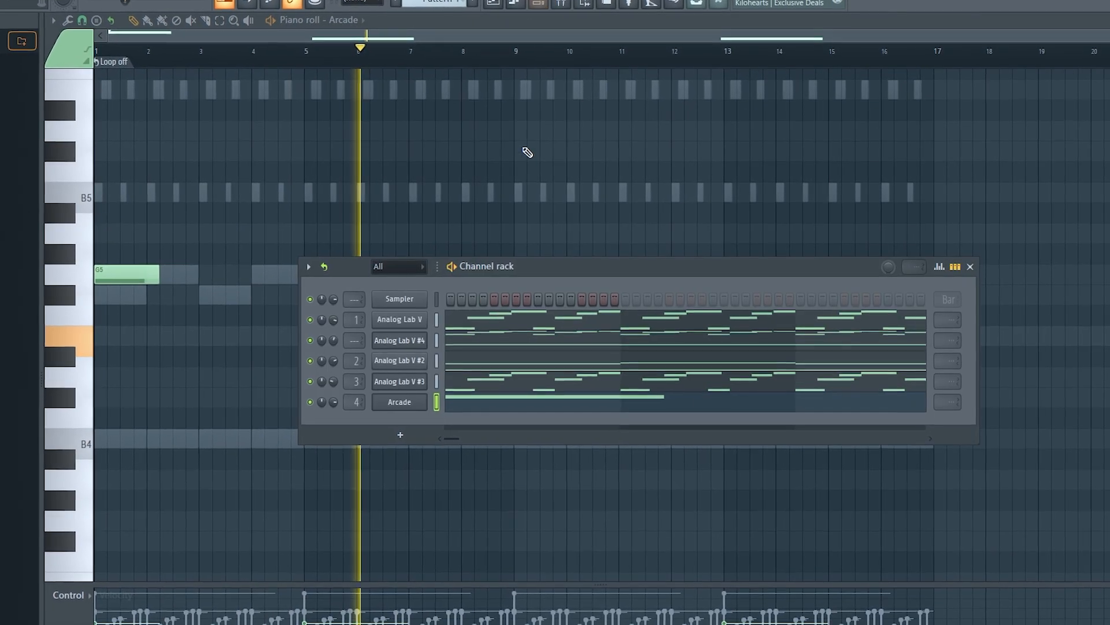
key(F6)
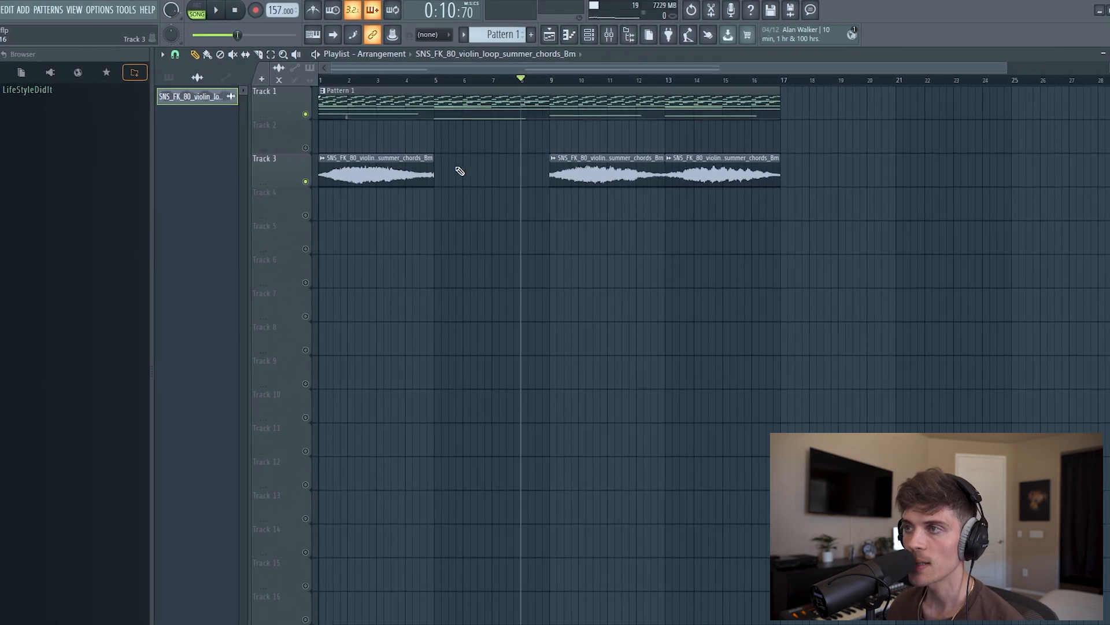
Inspect the violin loop's sample settings and briefly check the channel rack while the playlist plays.
drag(434, 123, 551, 270)
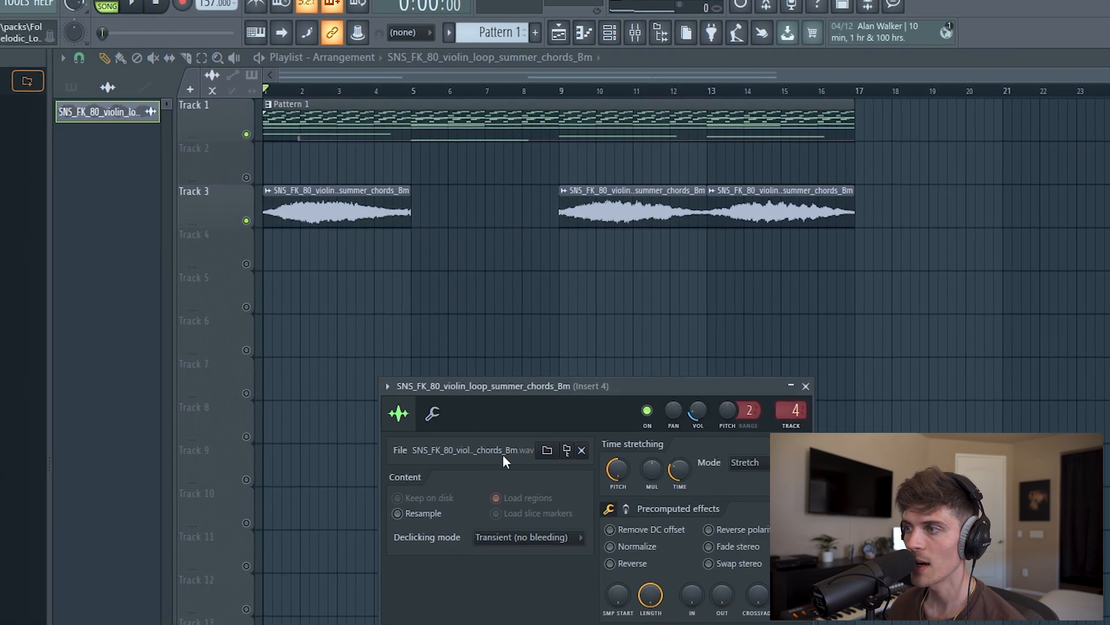
key(Escape)
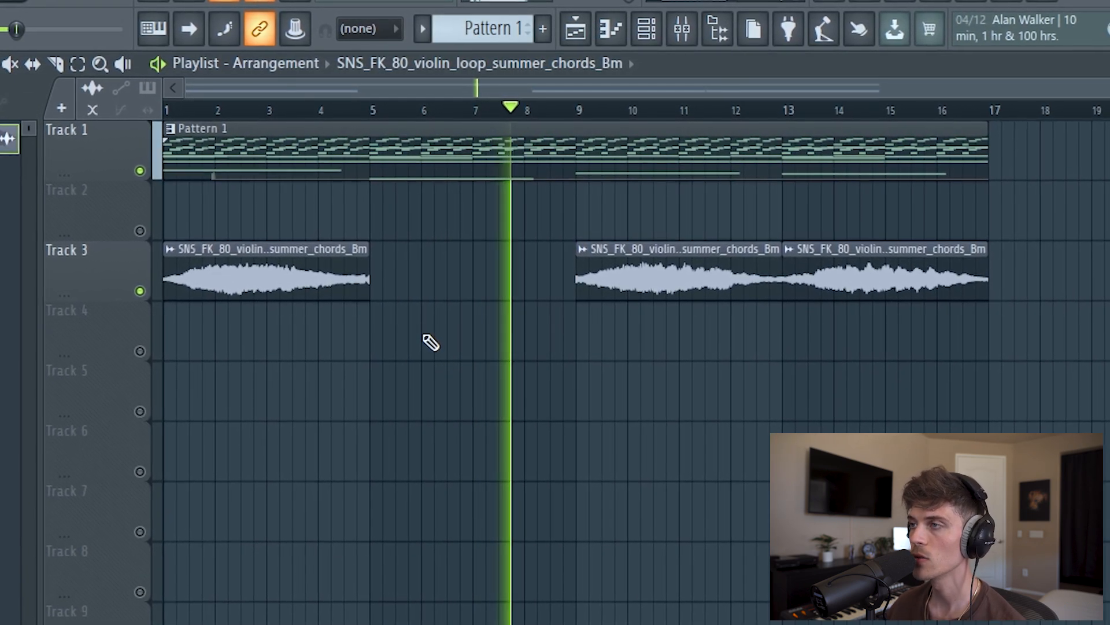
click(651, 32)
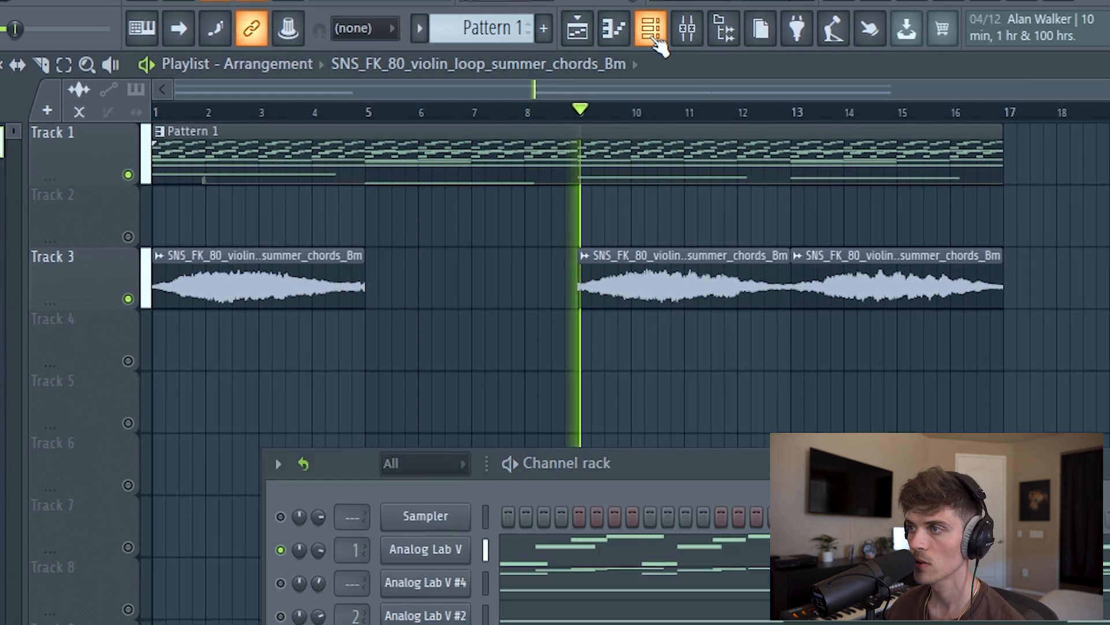
click(659, 41)
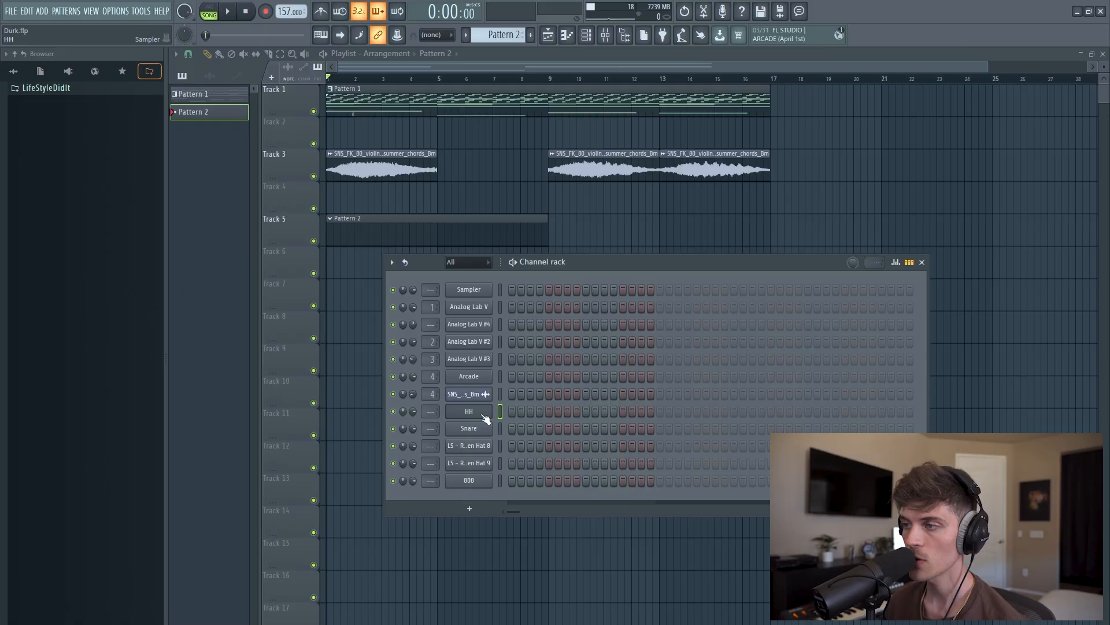
Fill the HH channel of Pattern 2 with a hit on every second step and place a snare on step 9 of each bar.
right_click(488, 411)
click(630, 450)
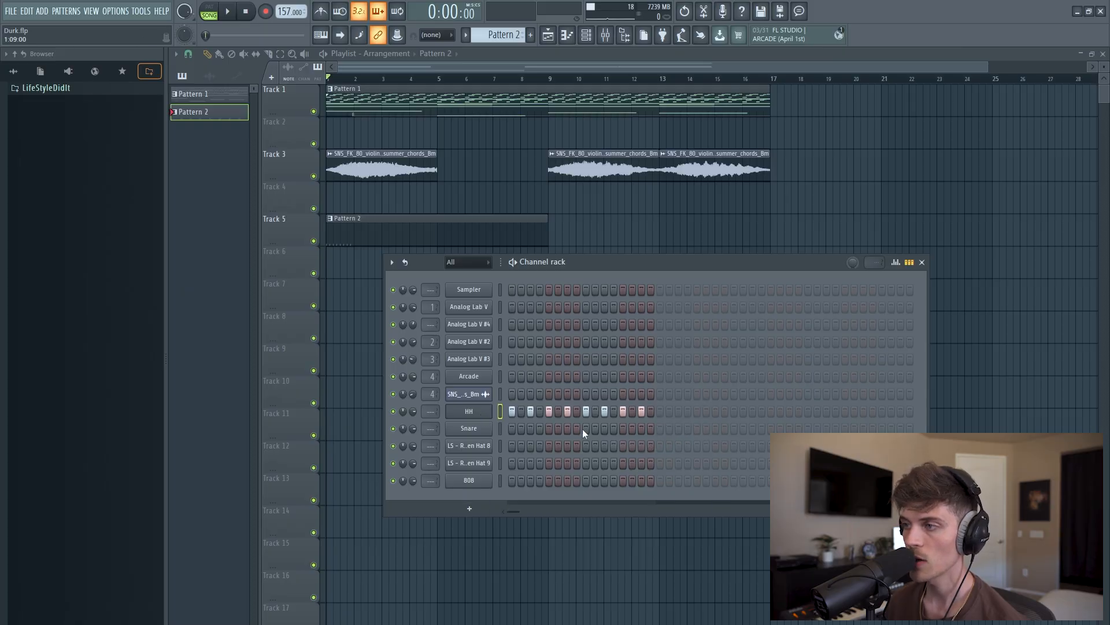
right_click(489, 407)
click(504, 410)
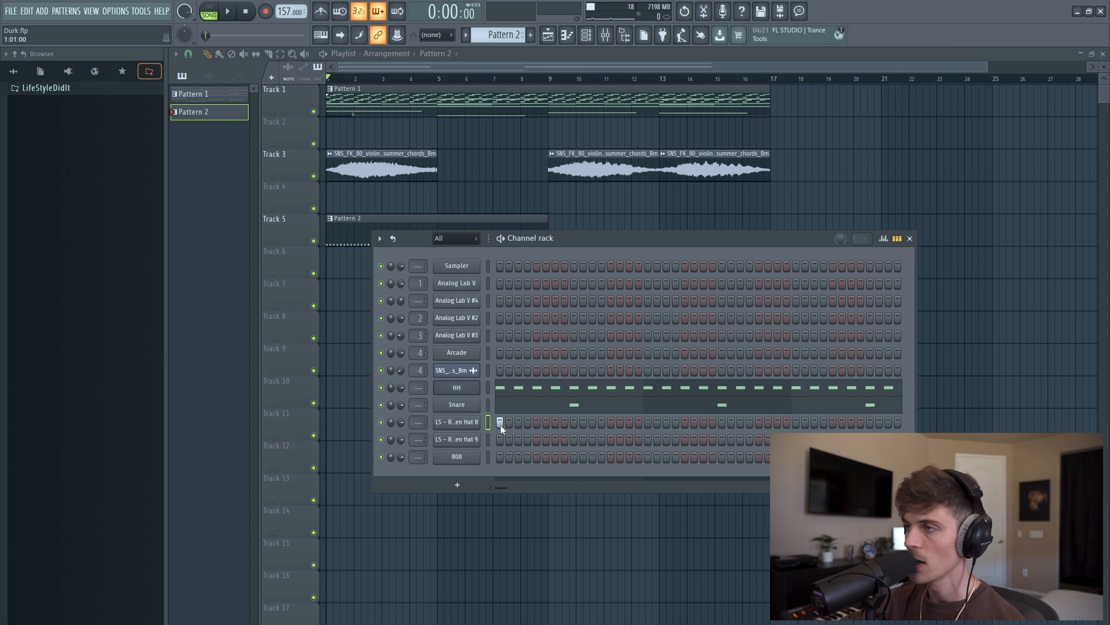
Open the HH channel's notes in the piano roll and set the grid snap to 1/3 step.
click(524, 386)
scroll(295, 83, up, 4)
drag(317, 66, 267, 82)
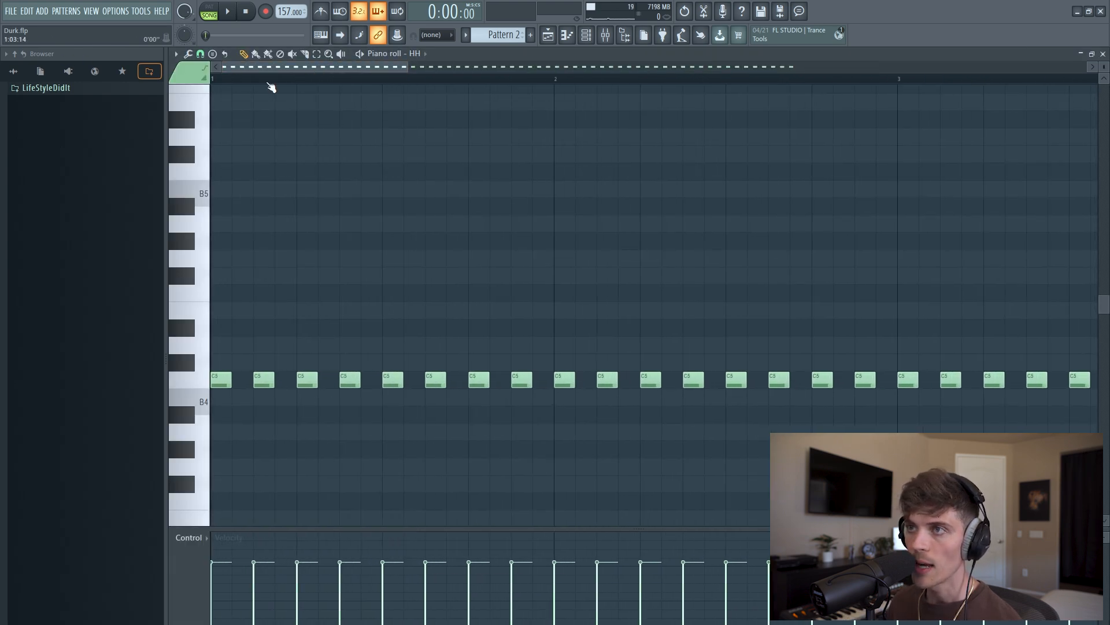
scroll(271, 86, up, 3)
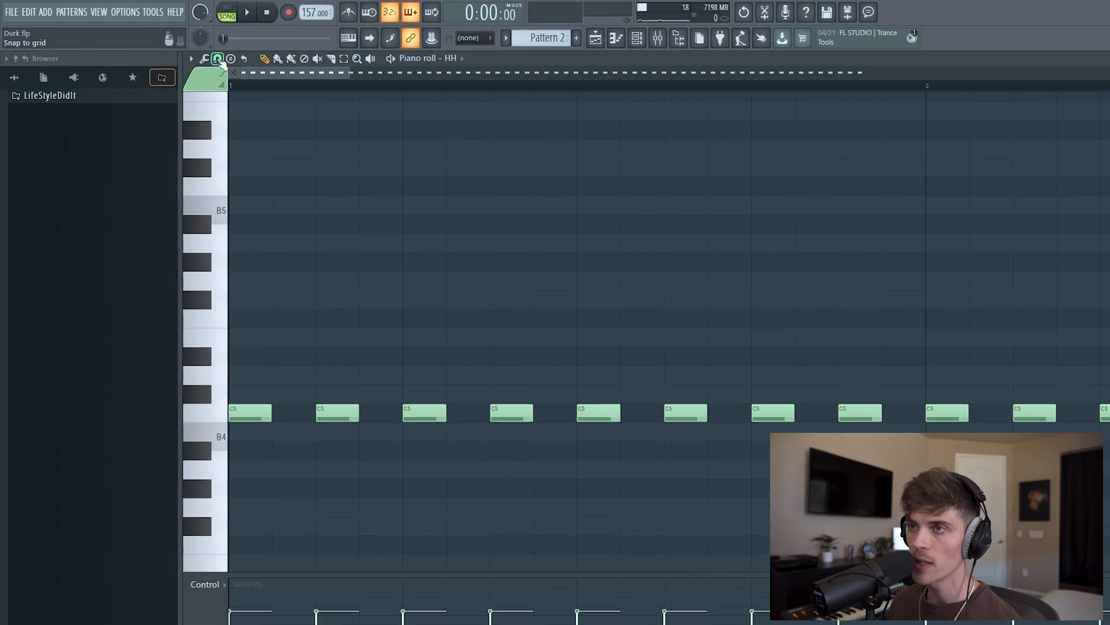
click(217, 58)
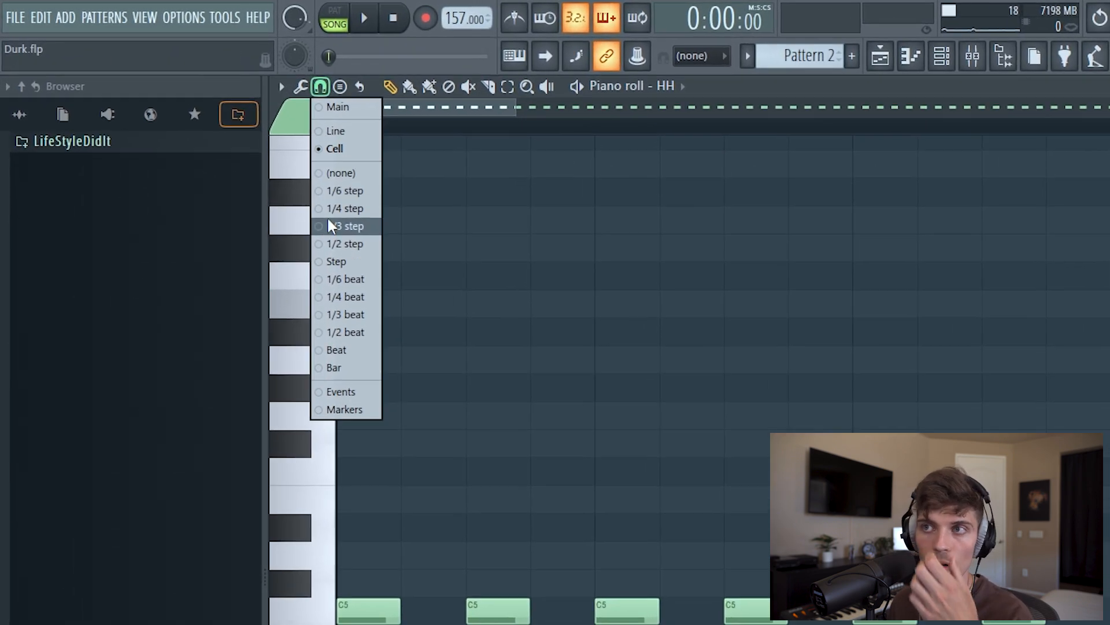
click(332, 225)
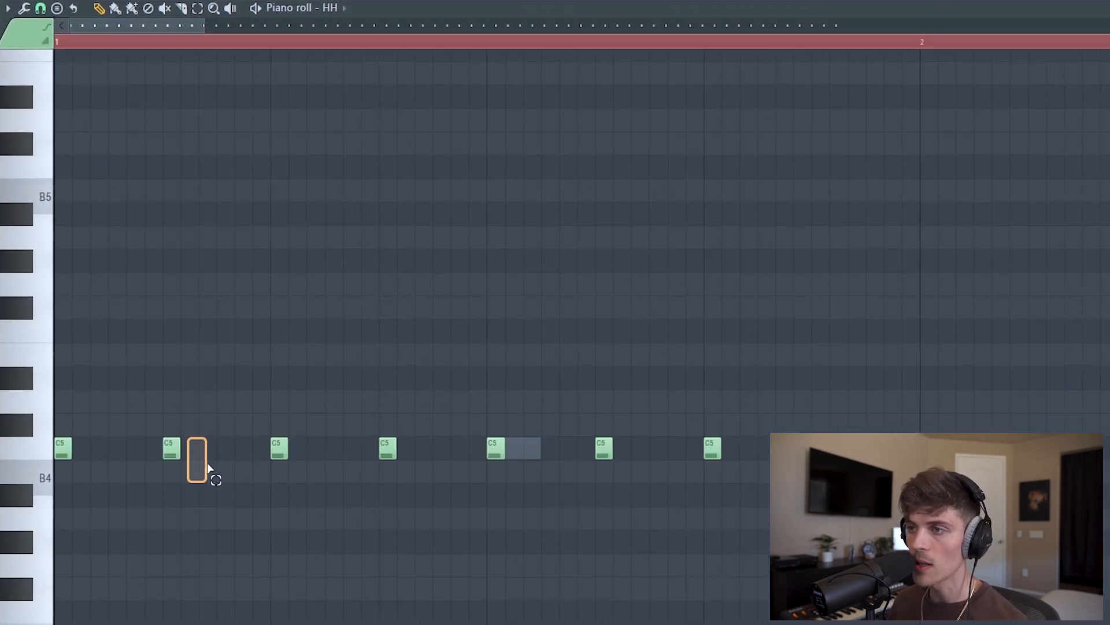
scroll(125, 57, up, 1)
click(43, 11)
click(186, 74)
drag(101, 28, 87, 30)
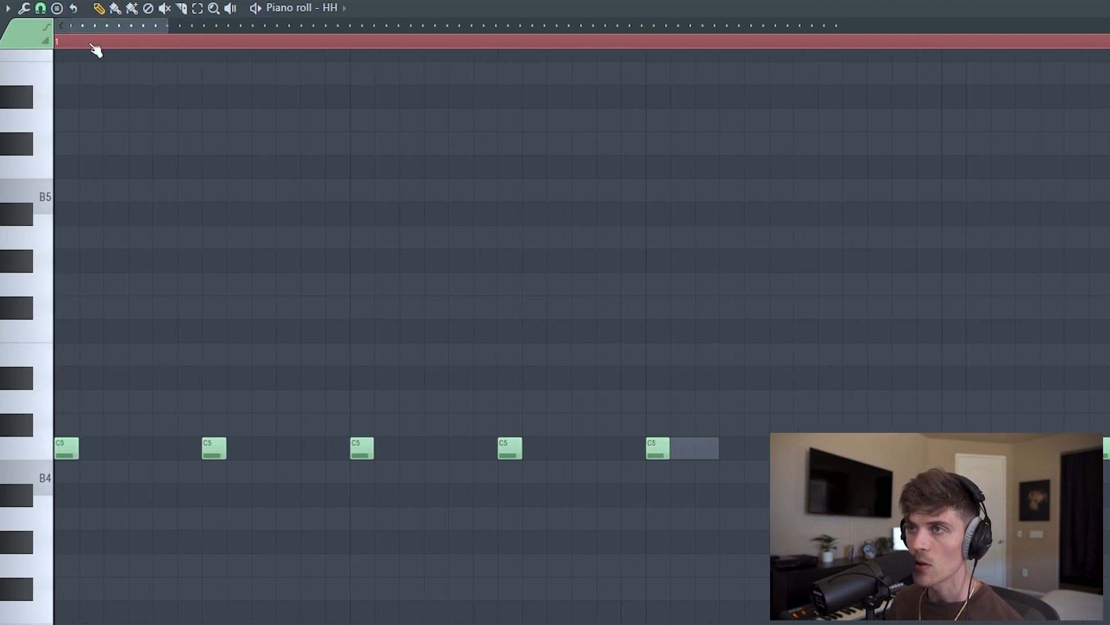
Undo the five-note descending hi-hat run from A5 to F5 in the first bar.
scroll(95, 50, down, 2)
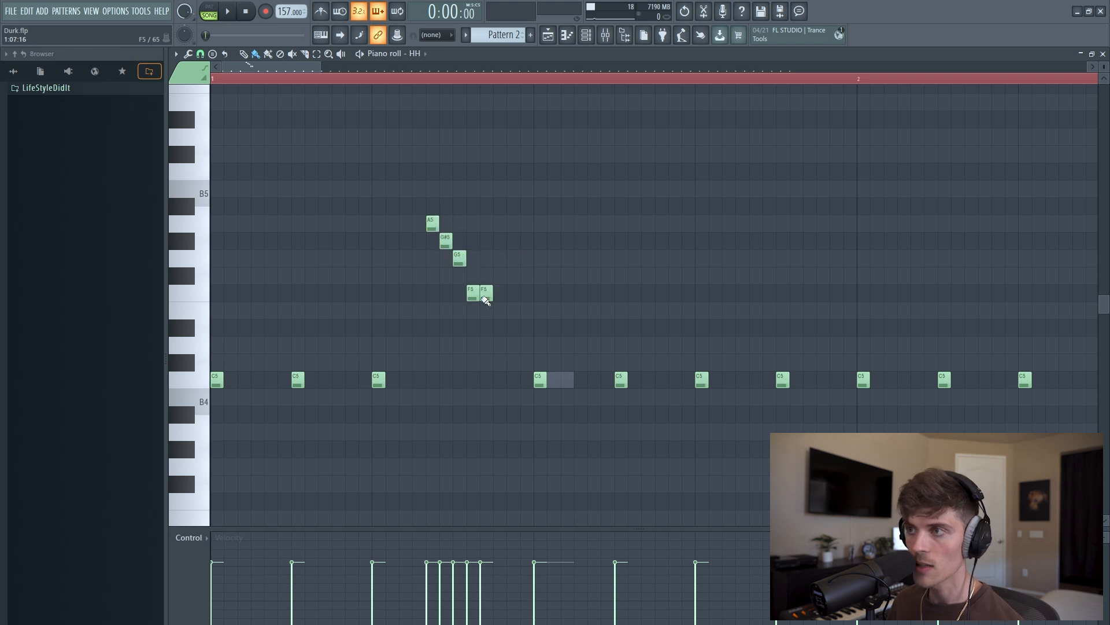
key(ctrl+z)
key(ctrl+z)
key(ctrl+z)
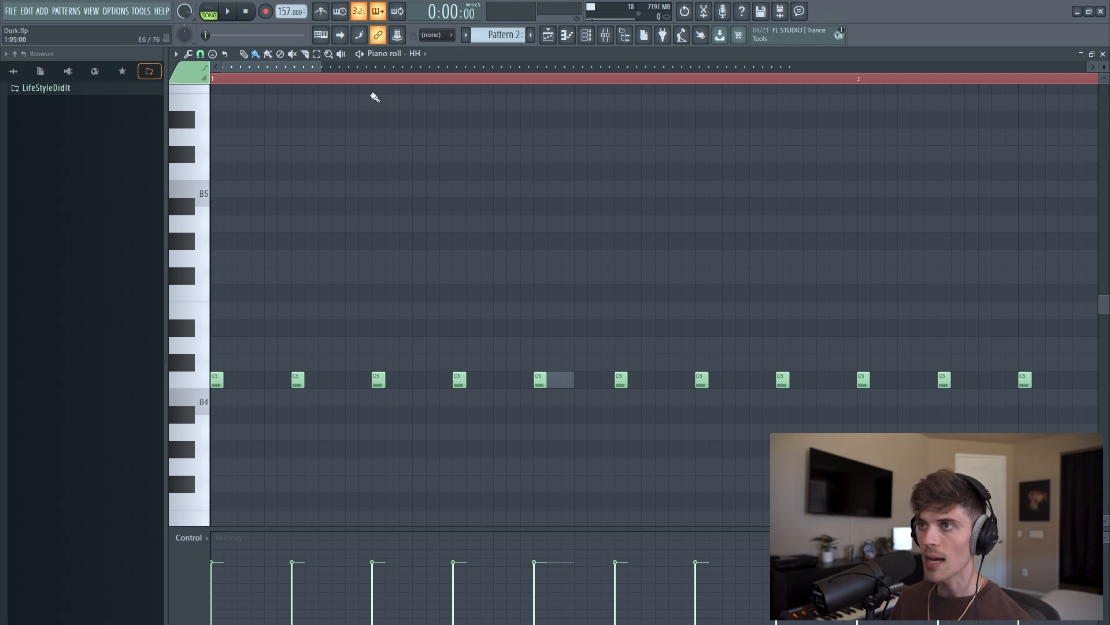
Add a roll of four 1/3-step A4 hi-hat notes at beat 3 of the first bar and play it back.
scroll(367, 87, down, 2)
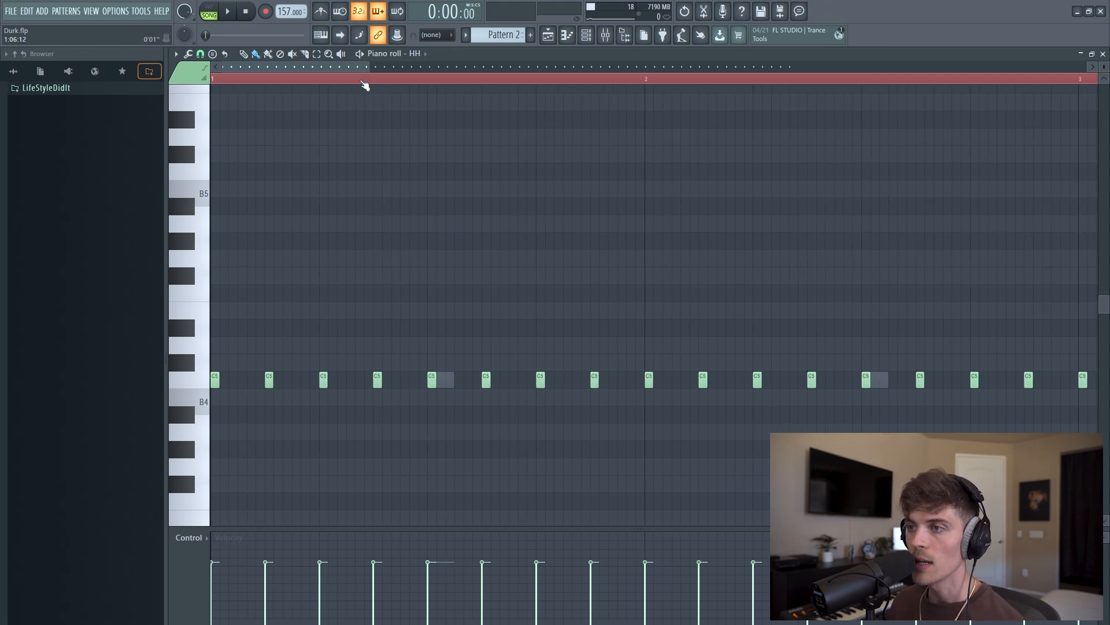
scroll(365, 86, down, 1)
scroll(291, 13, up, 2)
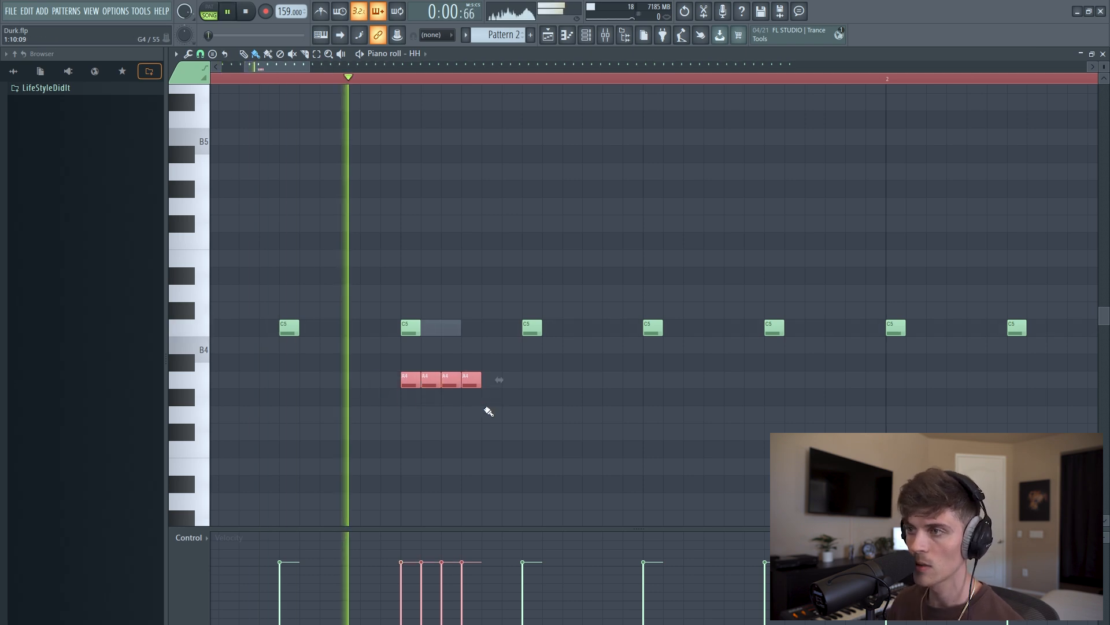
scroll(340, 82, down, 3)
scroll(339, 82, down, 2)
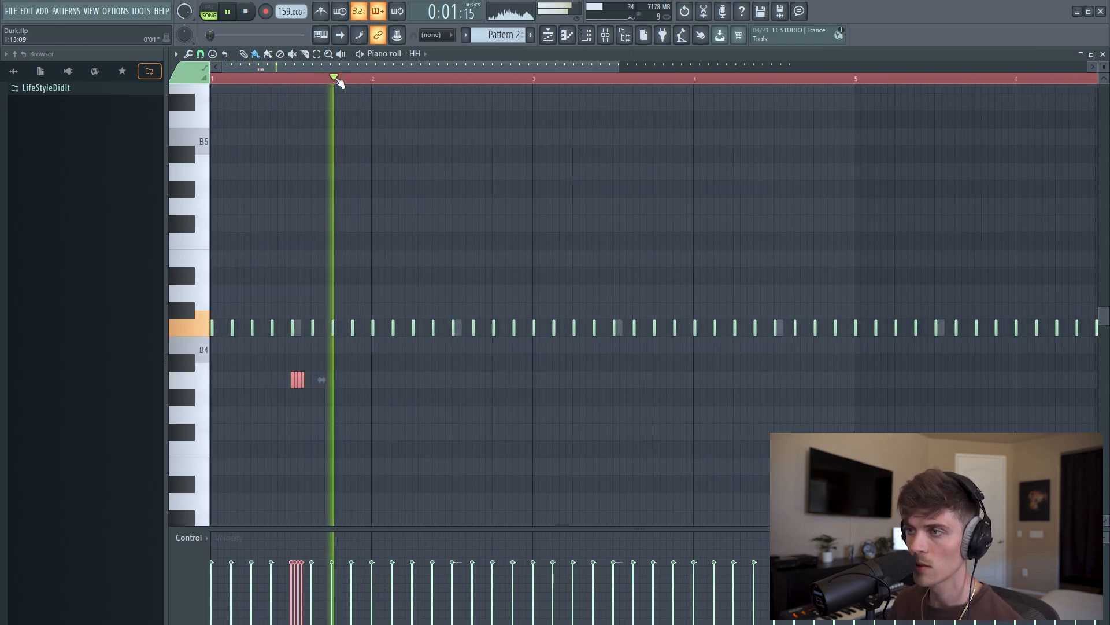
key(space)
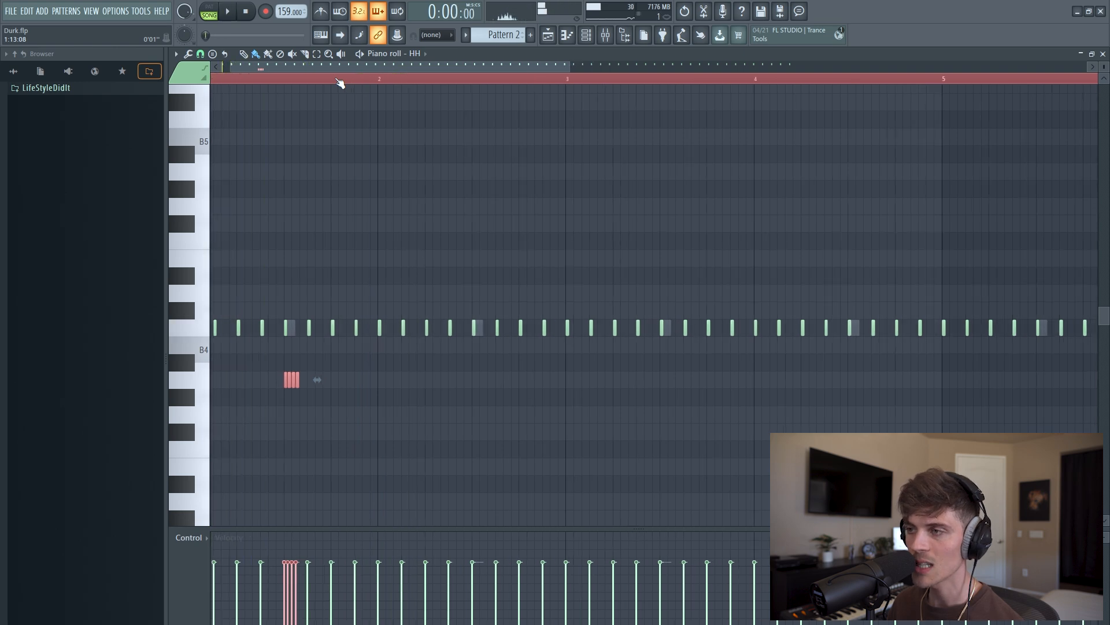
Try a roll of four G4 hi-hat notes just before beat 3 of the second bar.
scroll(339, 82, up, 5)
key(space)
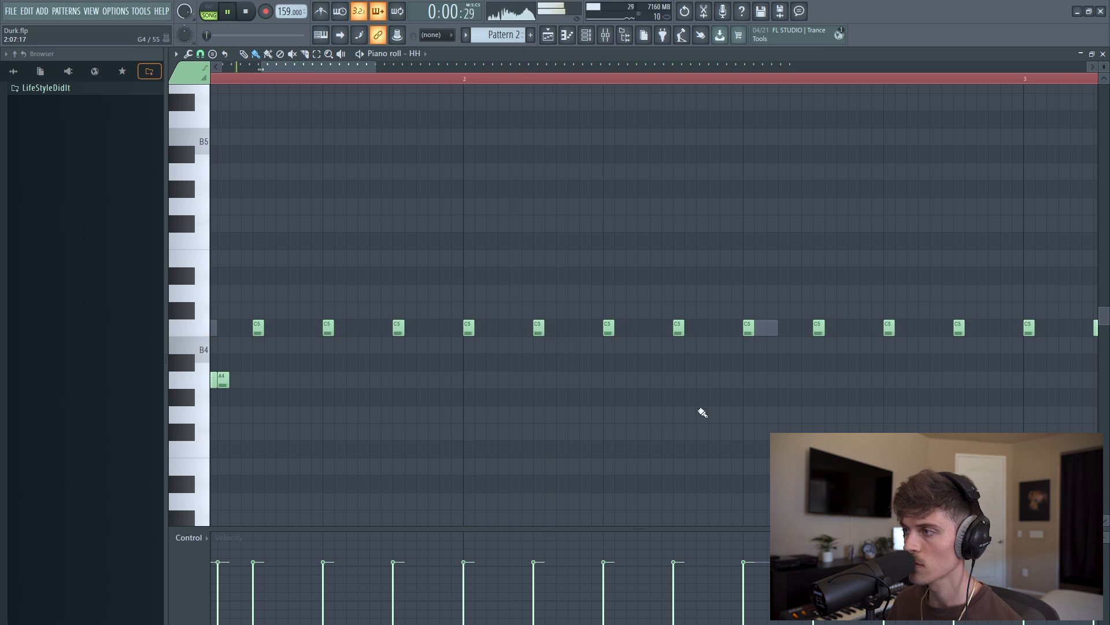
click(750, 417)
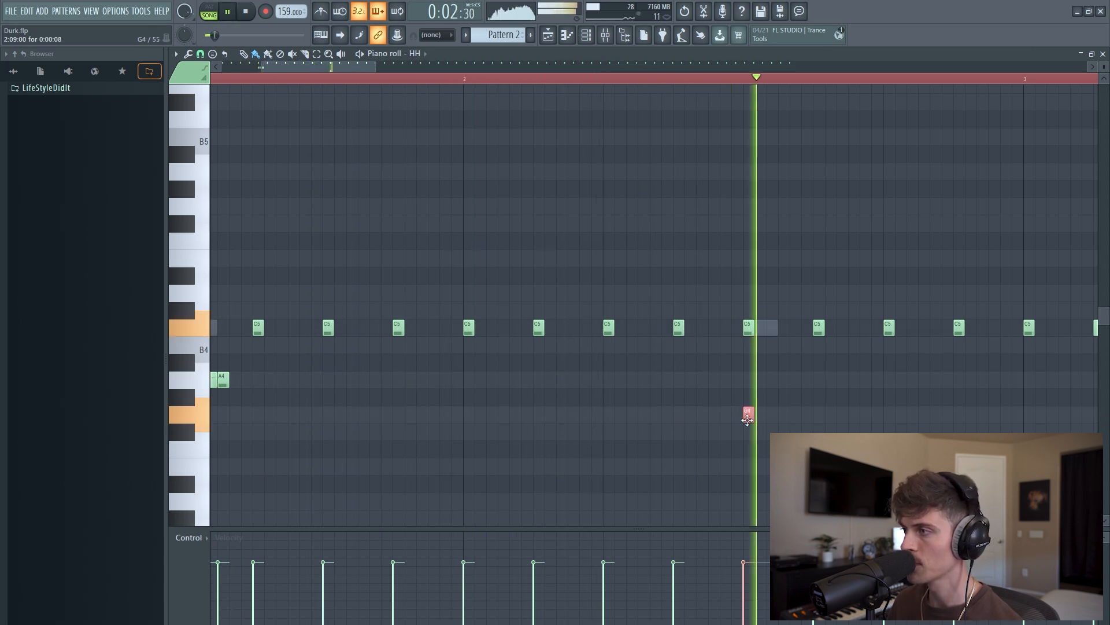
scroll(632, 82, down, 3)
right_click(700, 415)
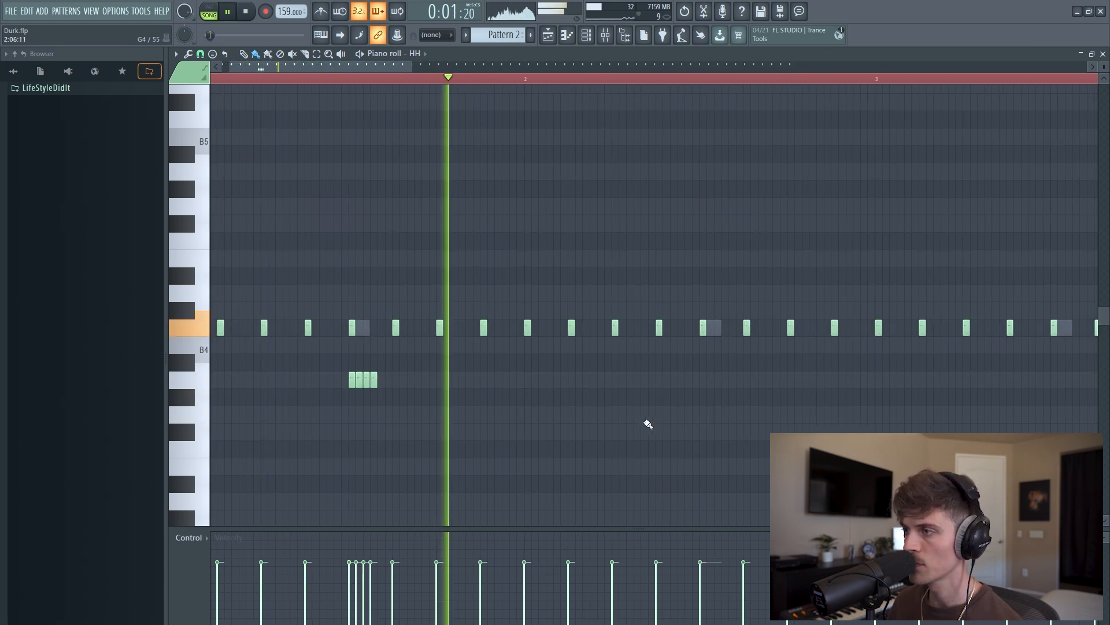
drag(659, 415, 682, 414)
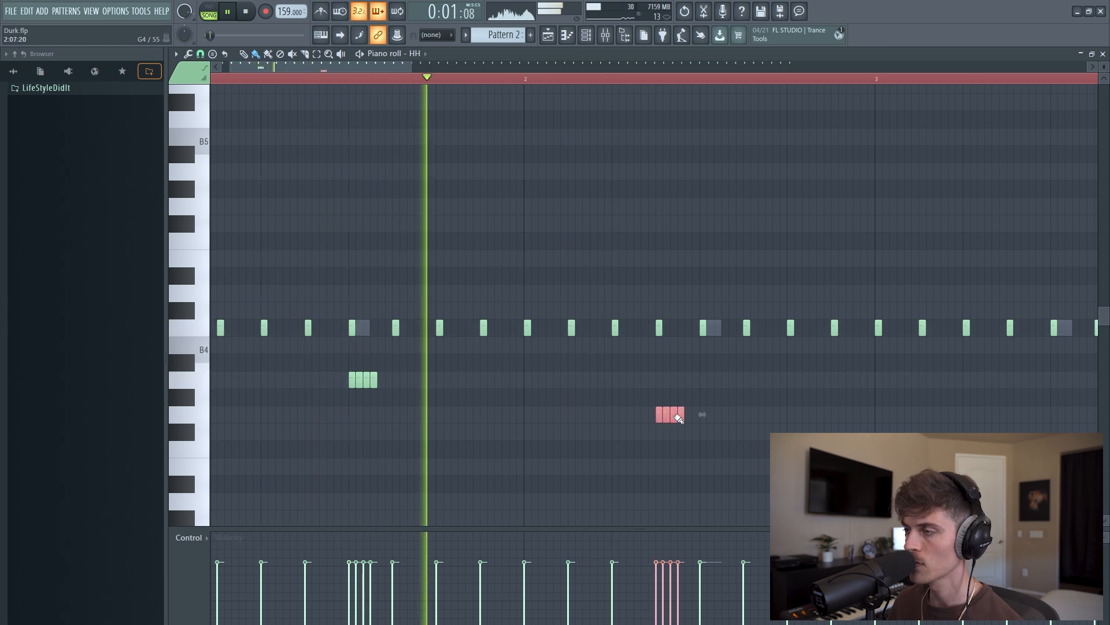
right_click(662, 415)
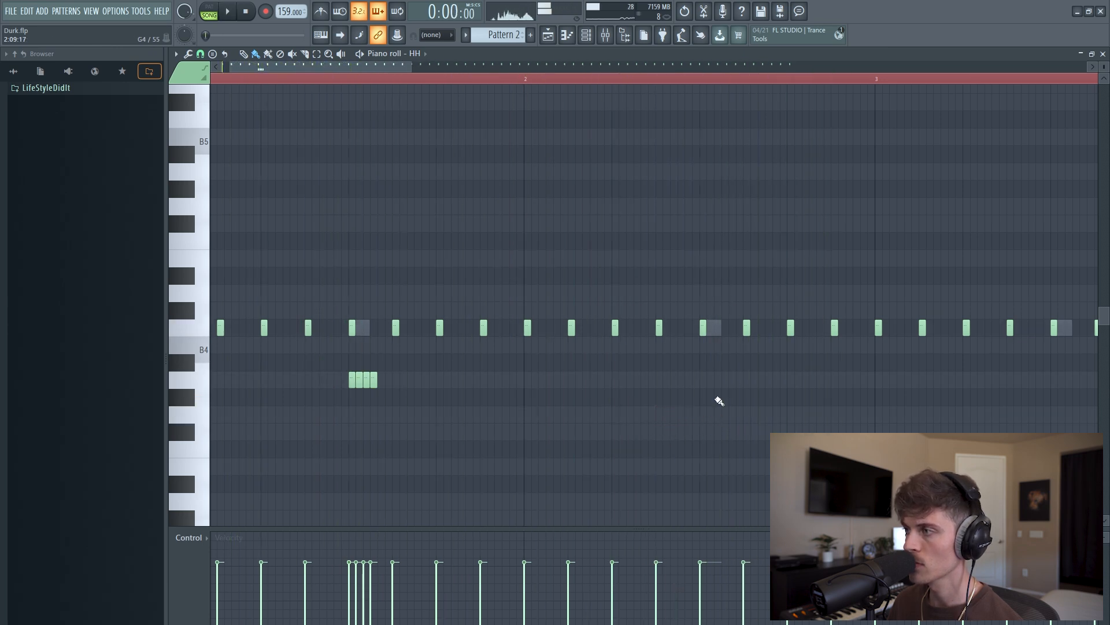
Add two extra C5 hi-hat hits right after beat 3 of the second bar to form a triplet, and play it back.
scroll(460, 84, down, 2)
scroll(461, 85, up, 4)
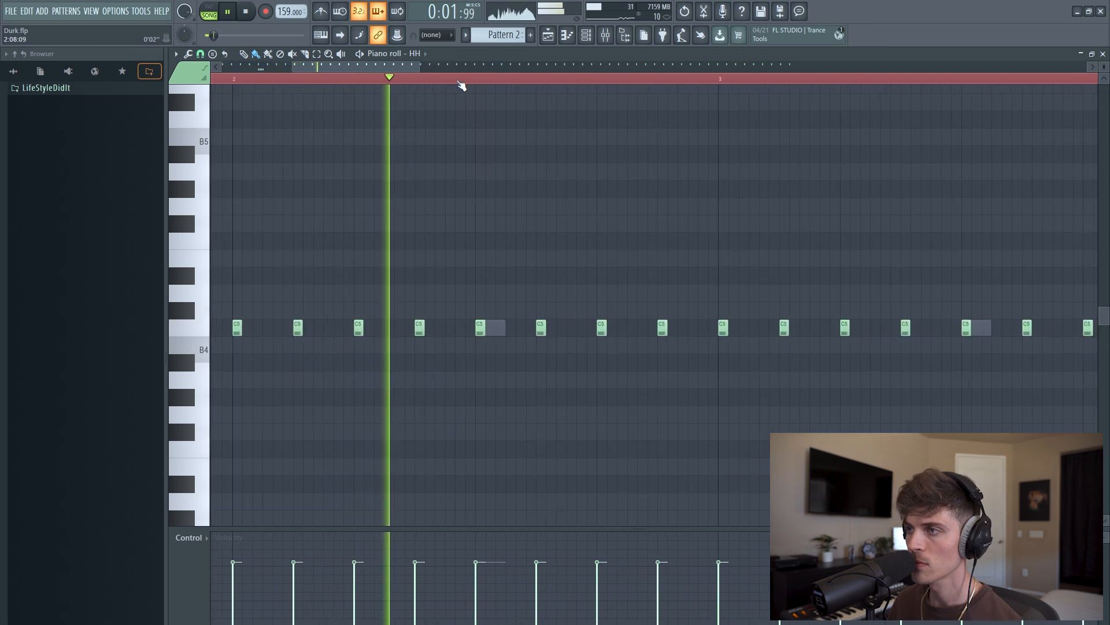
scroll(460, 85, down, 1)
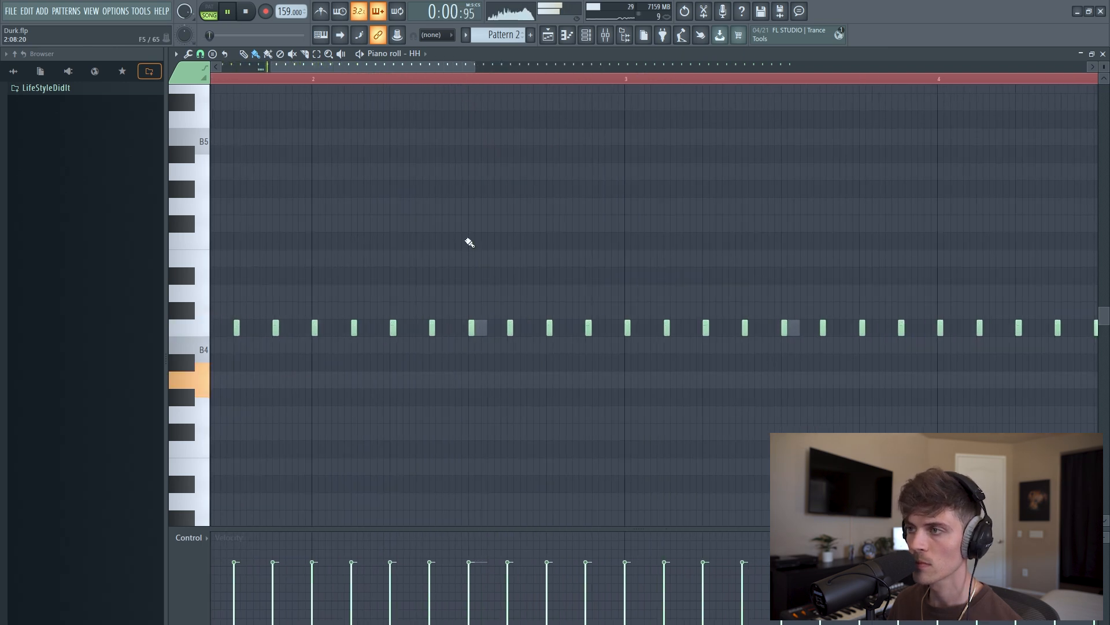
click(484, 329)
click(497, 329)
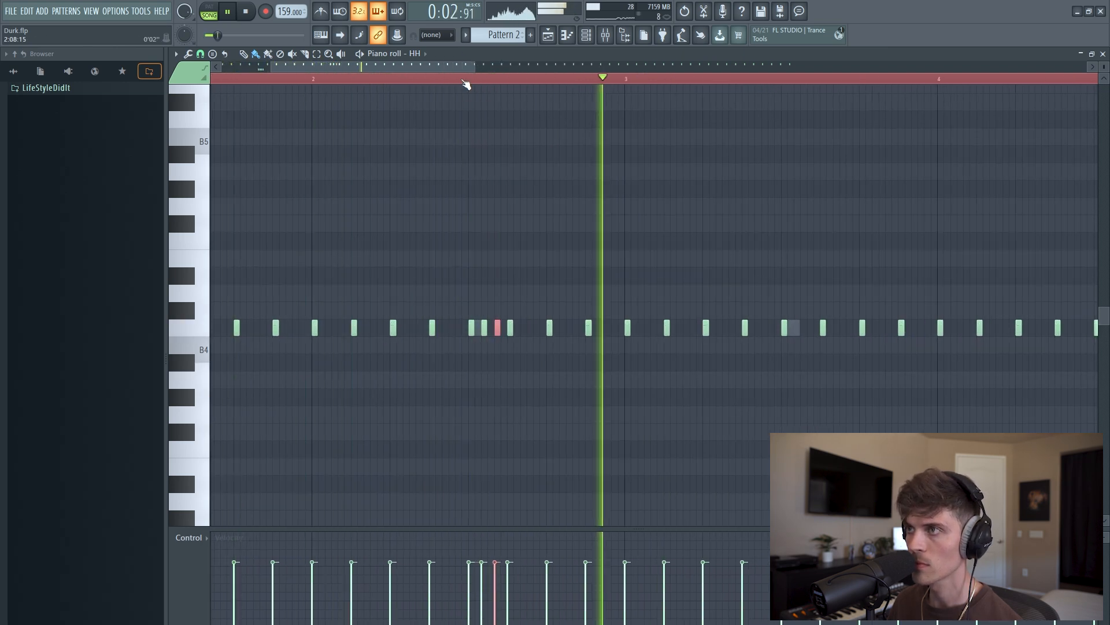
scroll(466, 85, up, 2)
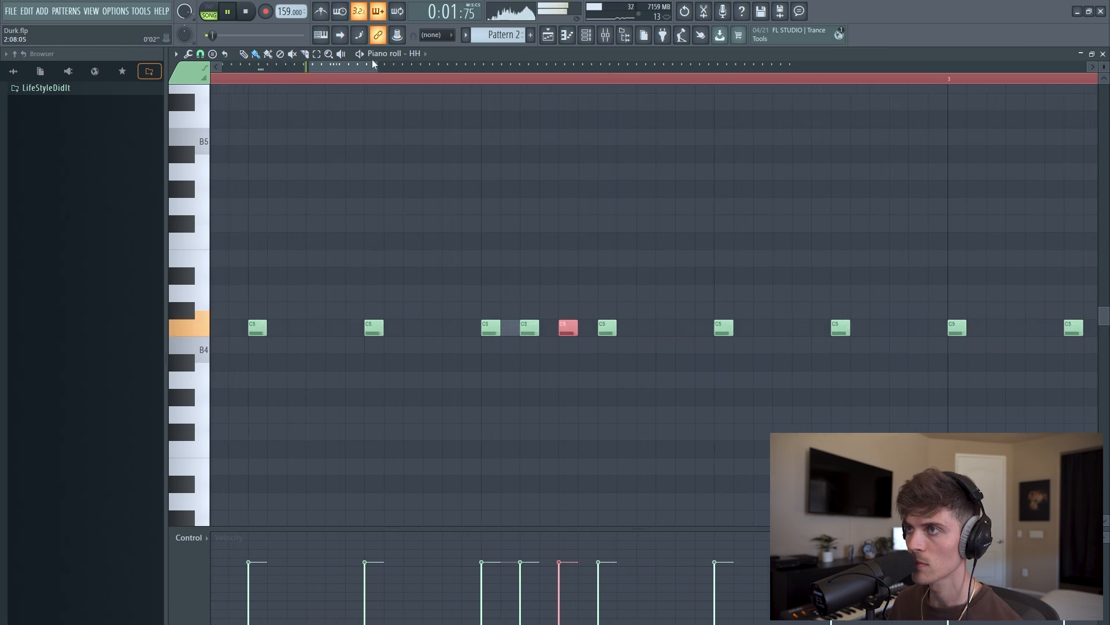
scroll(355, 79, down, 2)
key(space)
Set the grid snap to 1/6 step and build a roll of seven C5 hi-hat notes at beat 3 of the third bar.
click(201, 55)
click(231, 120)
click(443, 80)
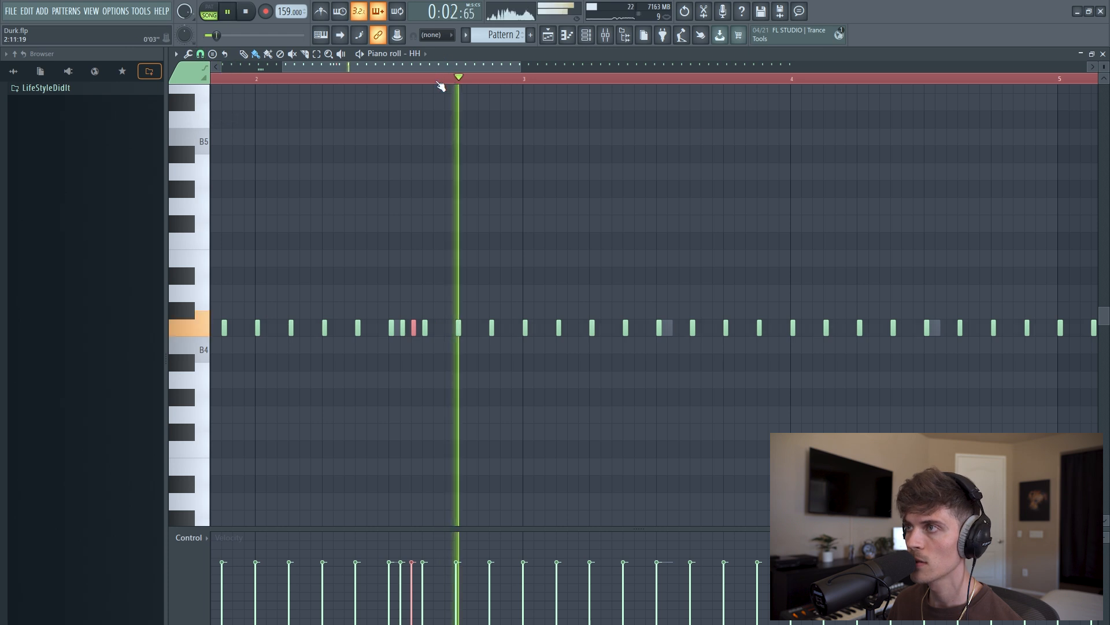
scroll(736, 81, up, 4)
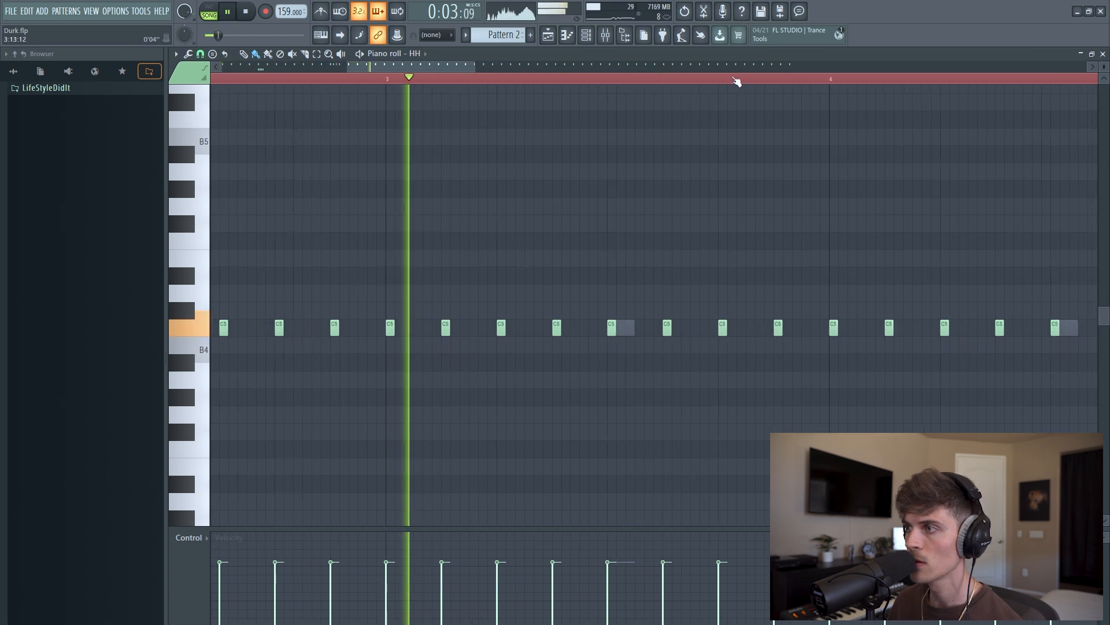
key(space)
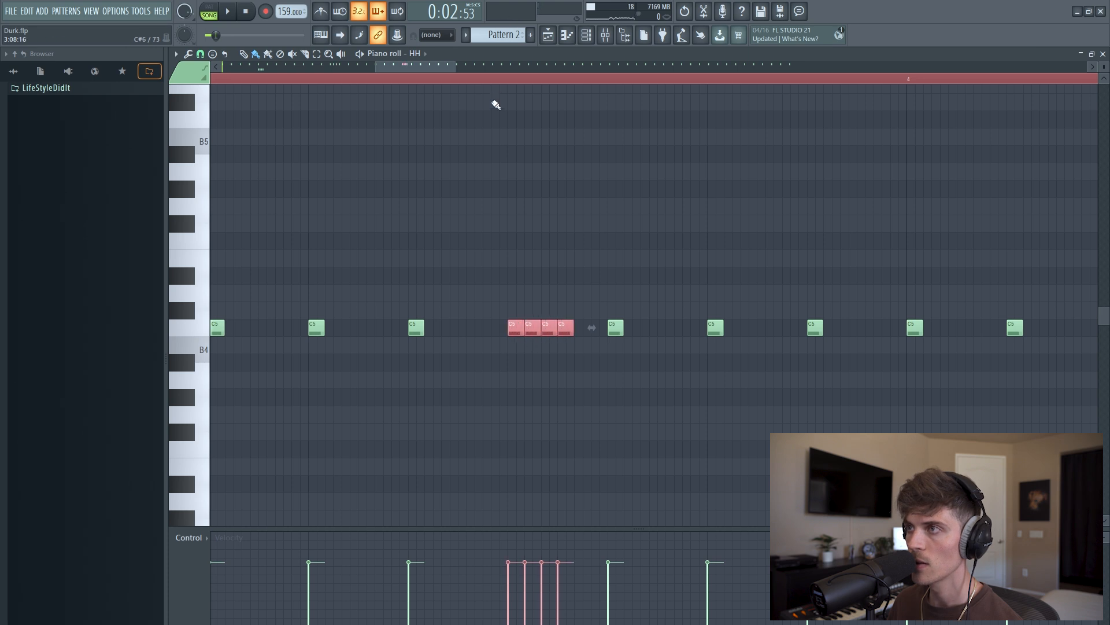
scroll(500, 82, up, 2)
drag(513, 268, 611, 361)
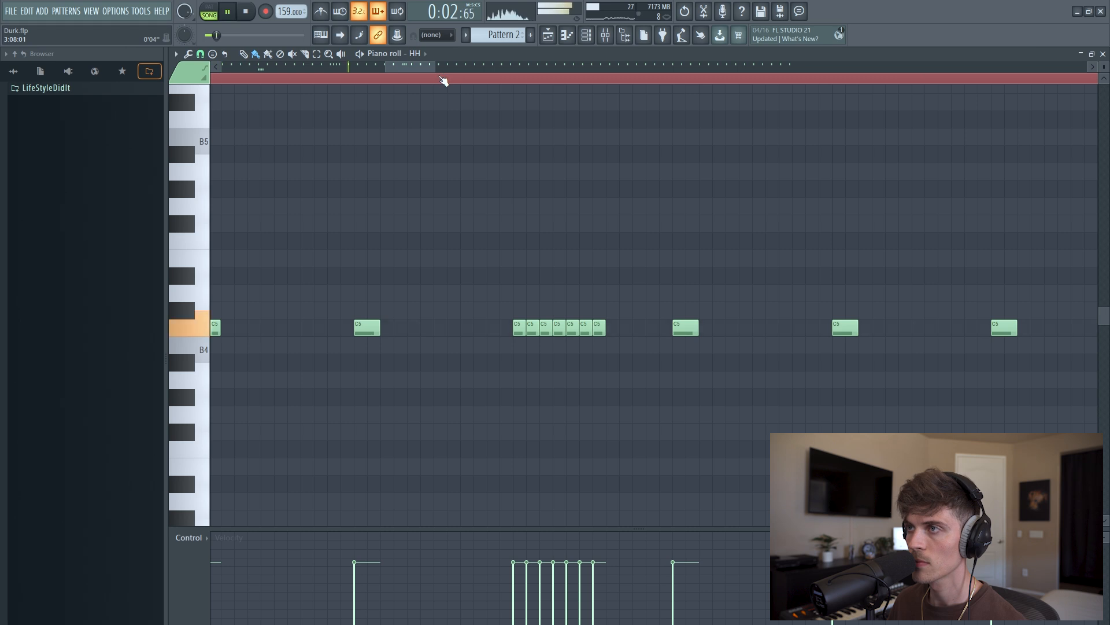
scroll(444, 83, down, 2)
scroll(445, 84, up, 3)
key(space)
Try a copy of the seven-note roll at A4 after beat 3 of the third bar.
drag(477, 302, 575, 357)
drag(496, 331, 716, 394)
key(space)
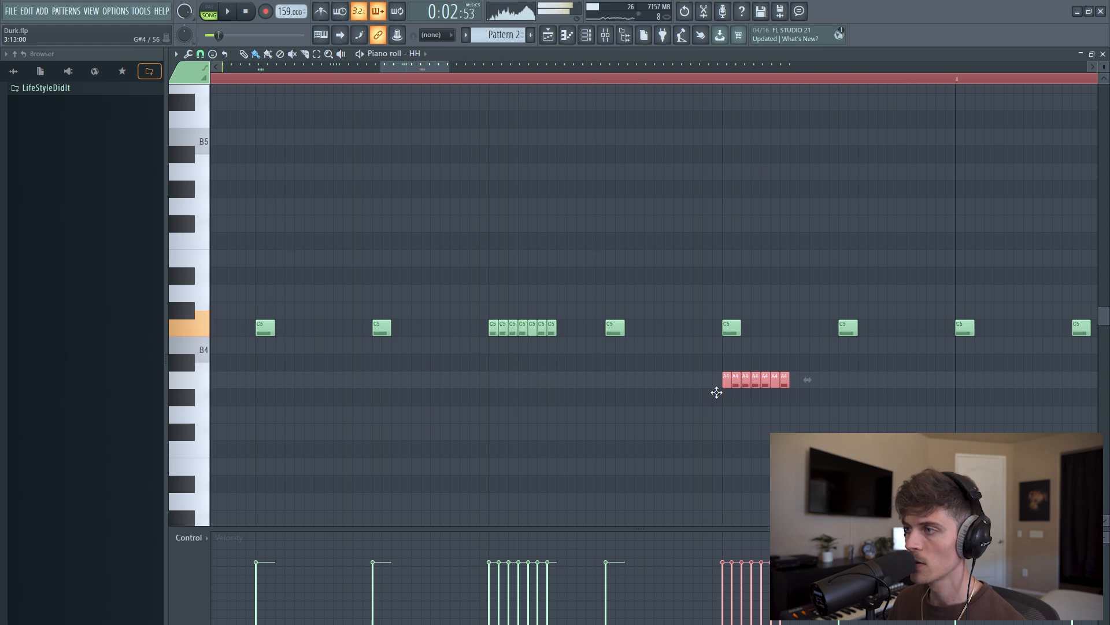
drag(722, 392, 621, 389)
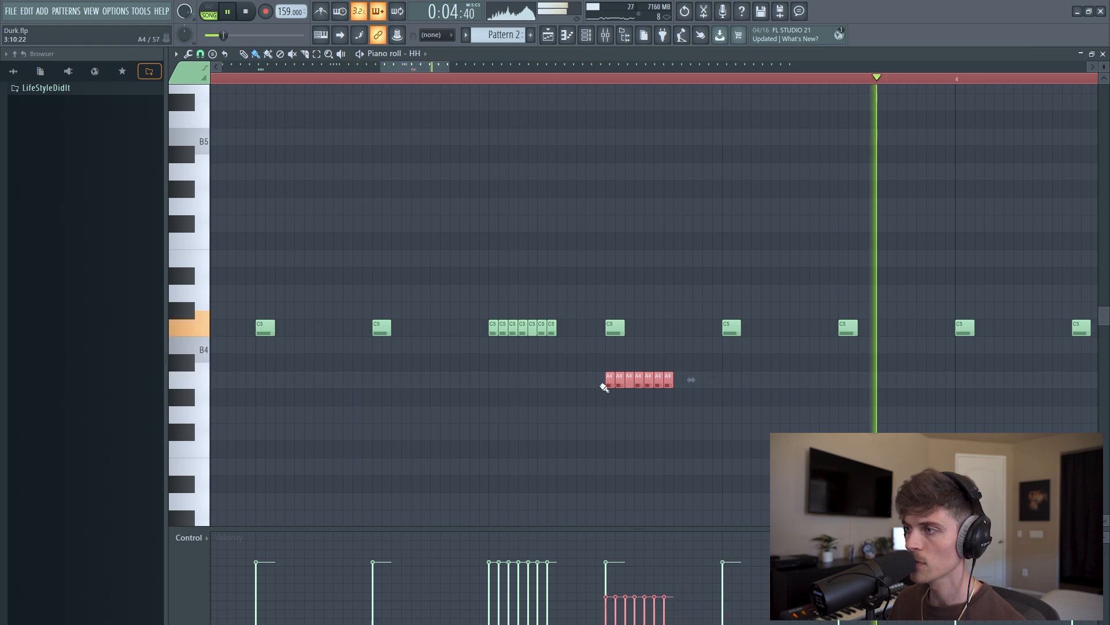
key(Delete)
key(space)
Set the grid snap to 1/3 step and paint six evenly spaced A4 hi-hat notes from beat 2 of the fourth bar.
scroll(473, 83, down, 8)
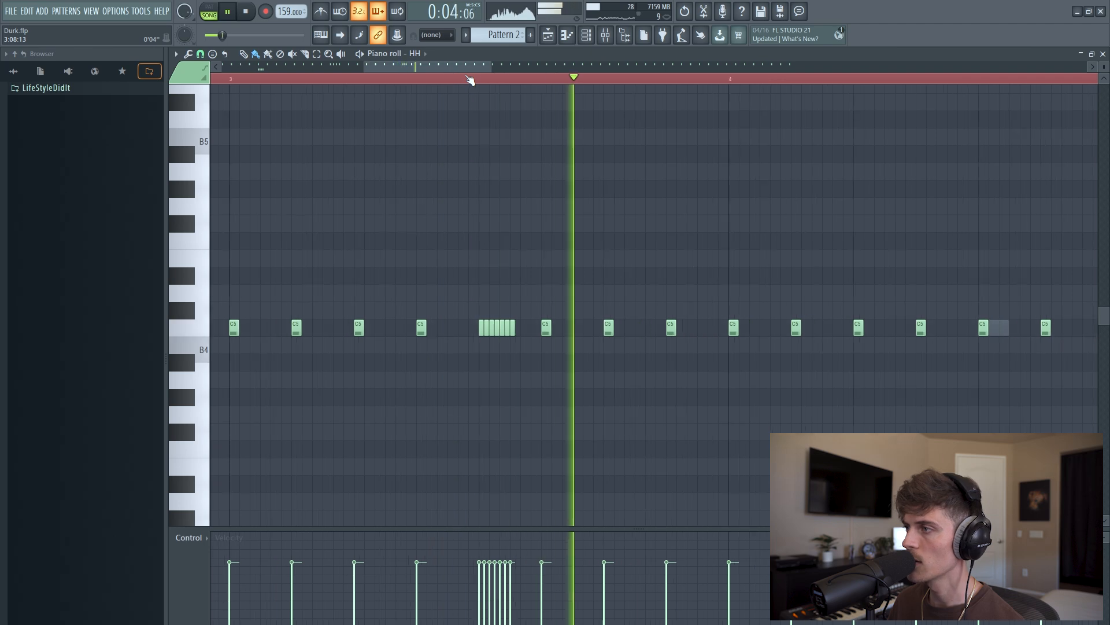
scroll(471, 81, down, 3)
scroll(472, 81, up, 6)
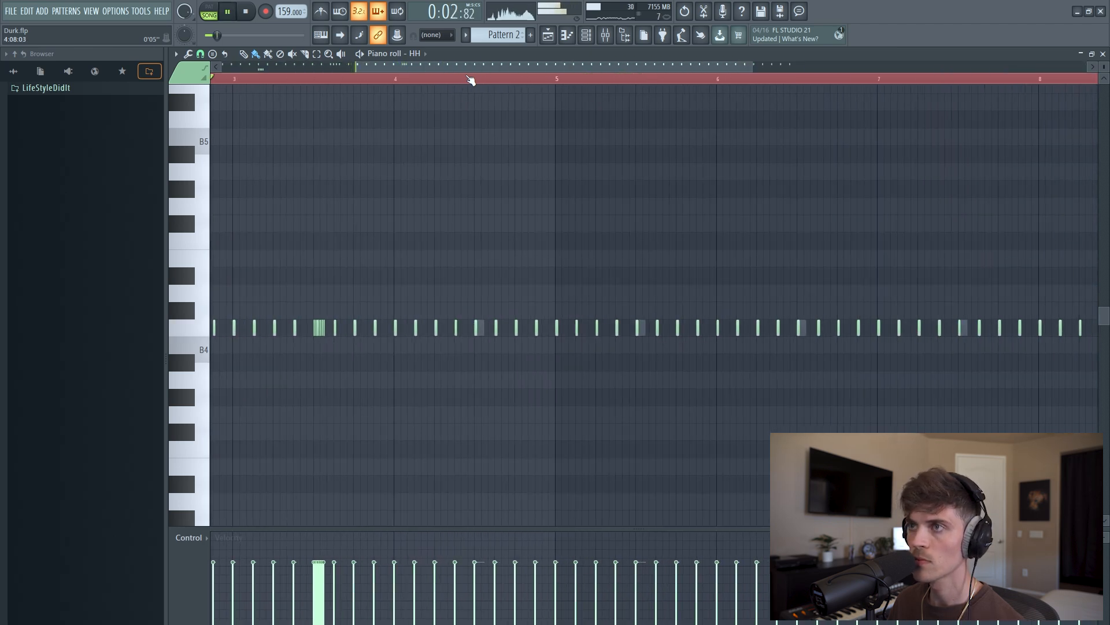
click(200, 53)
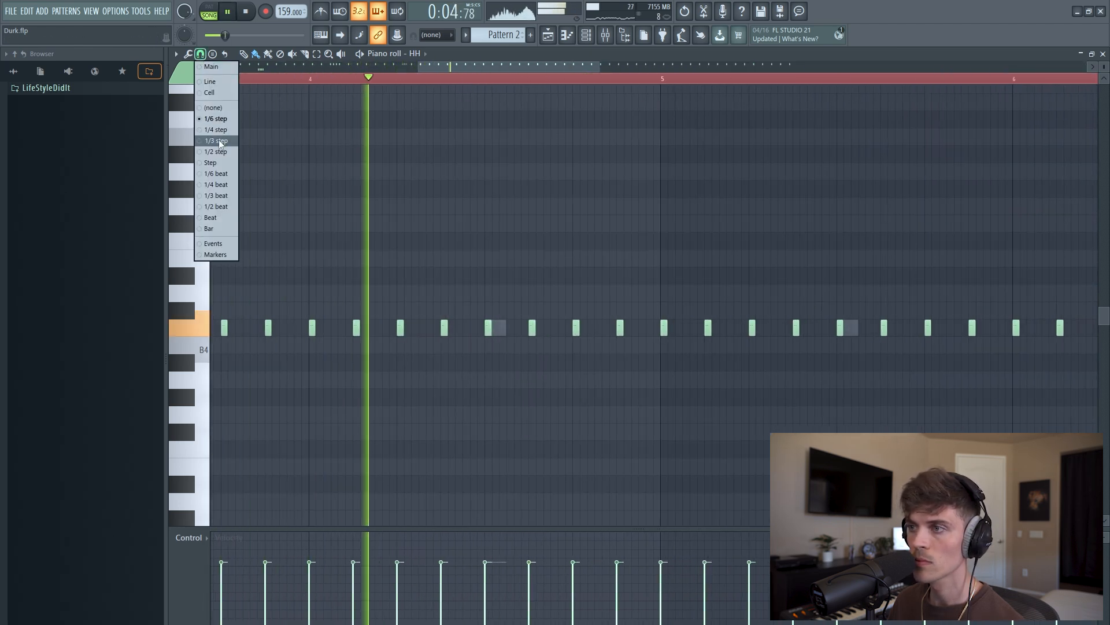
click(217, 141)
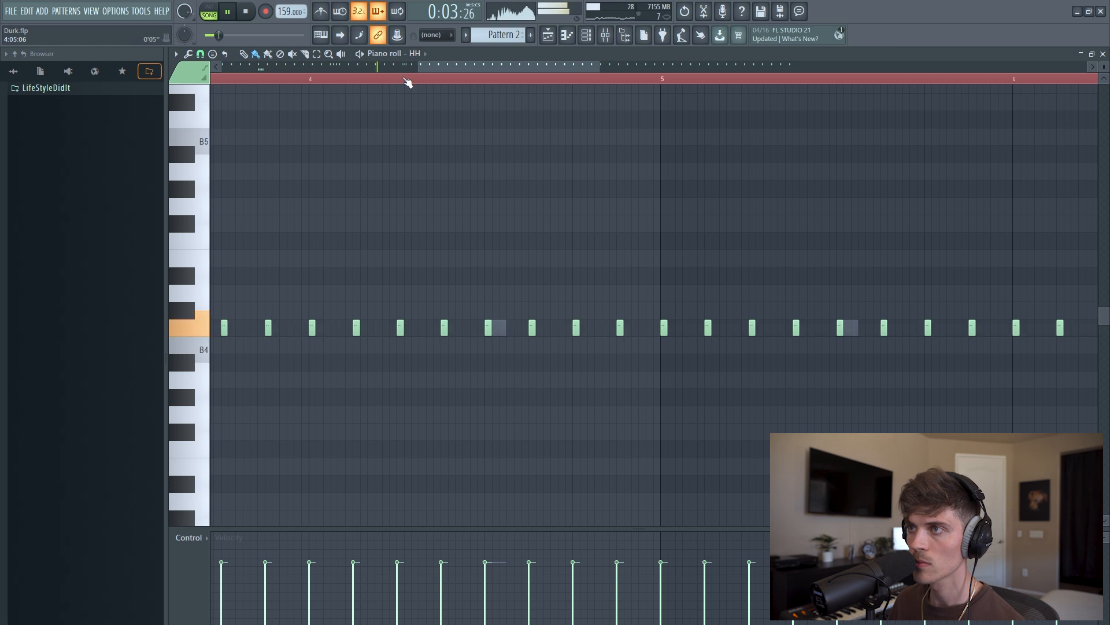
scroll(408, 83, up, 2)
drag(408, 386, 489, 379)
scroll(392, 86, up, 2)
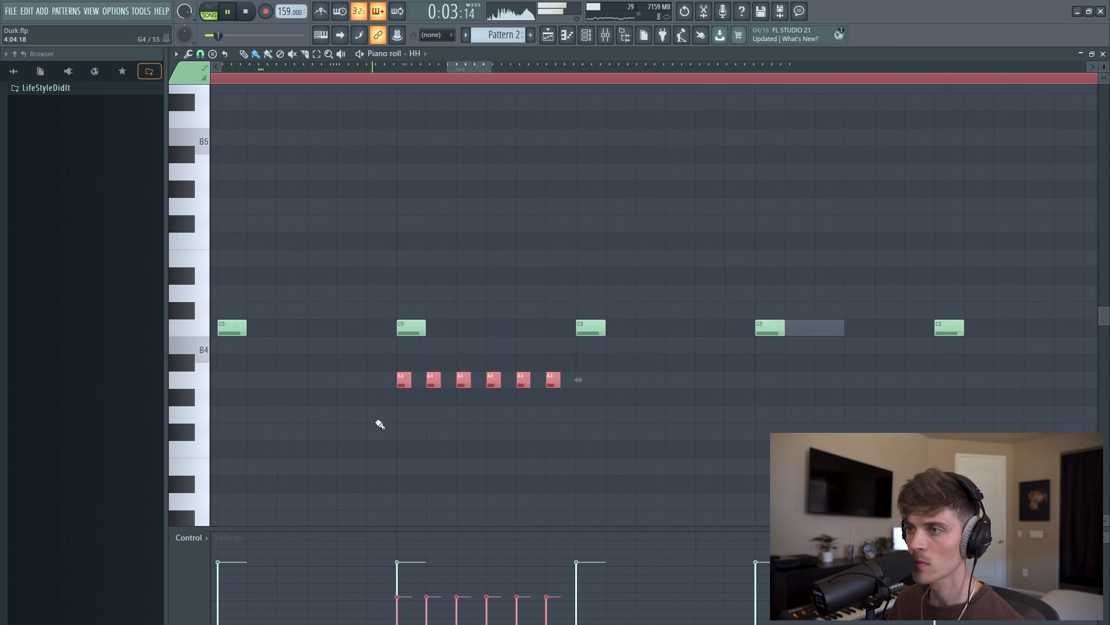
key(space)
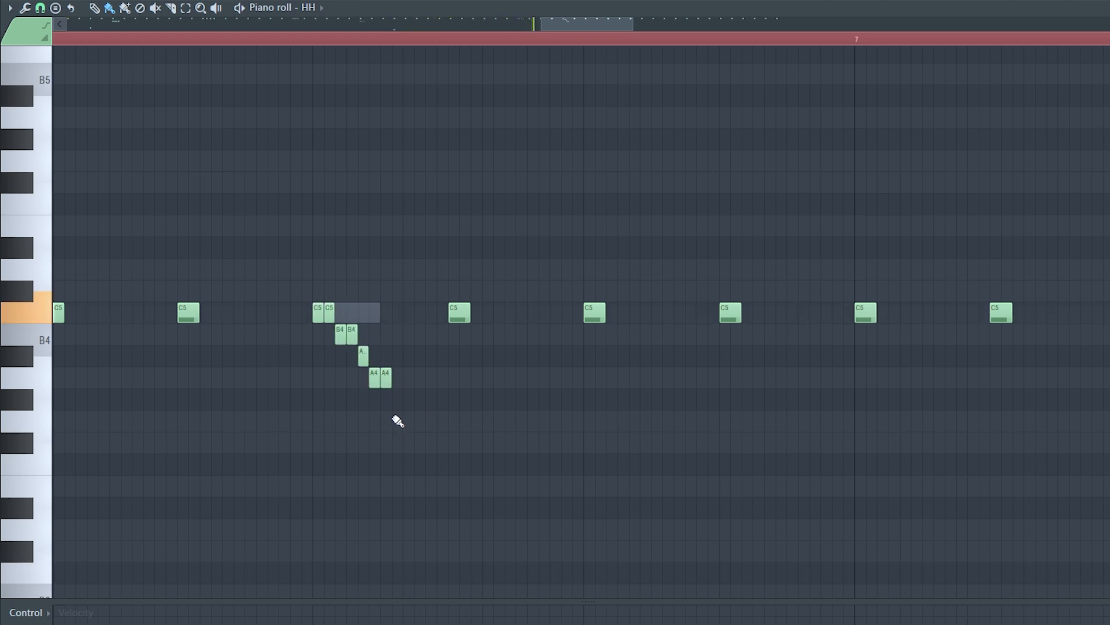
Examine the finished hi-hat pattern and highlight the descending roll at the end of bar 8.
scroll(413, 45, down, 5)
scroll(413, 45, down, 2)
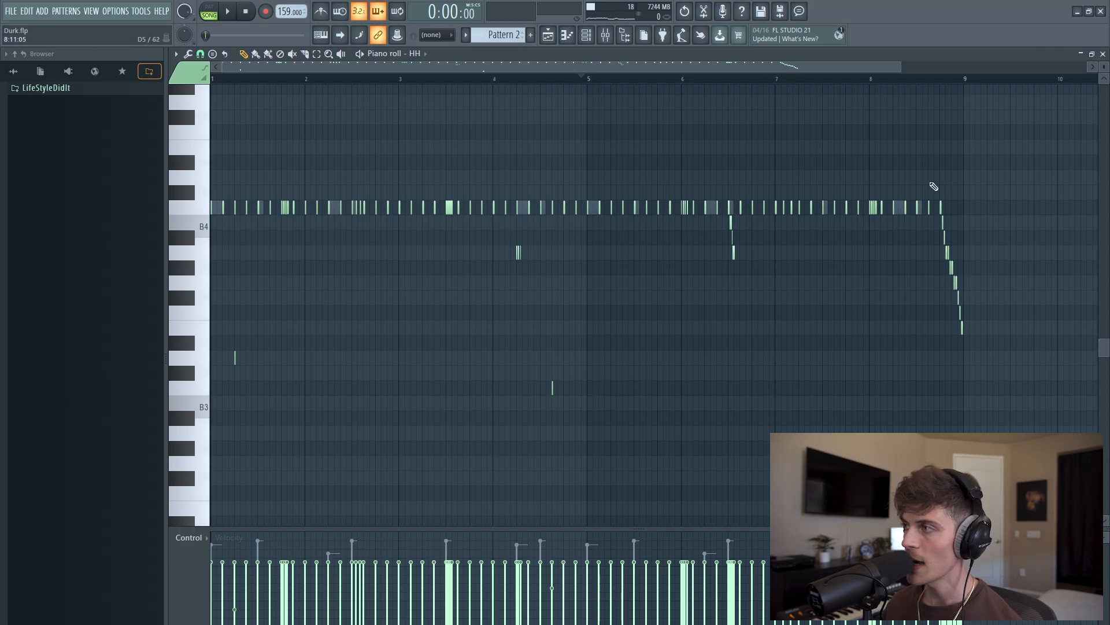
drag(954, 277, 968, 365)
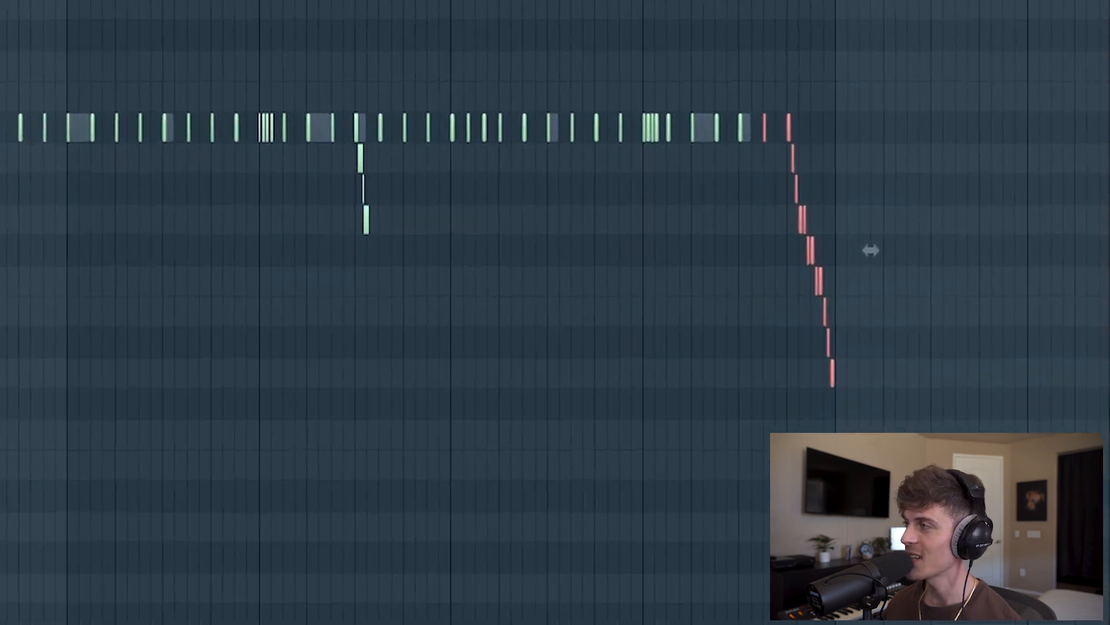
ctrl+click(871, 250)
drag(692, 32, 775, 525)
ctrl+click(554, 525)
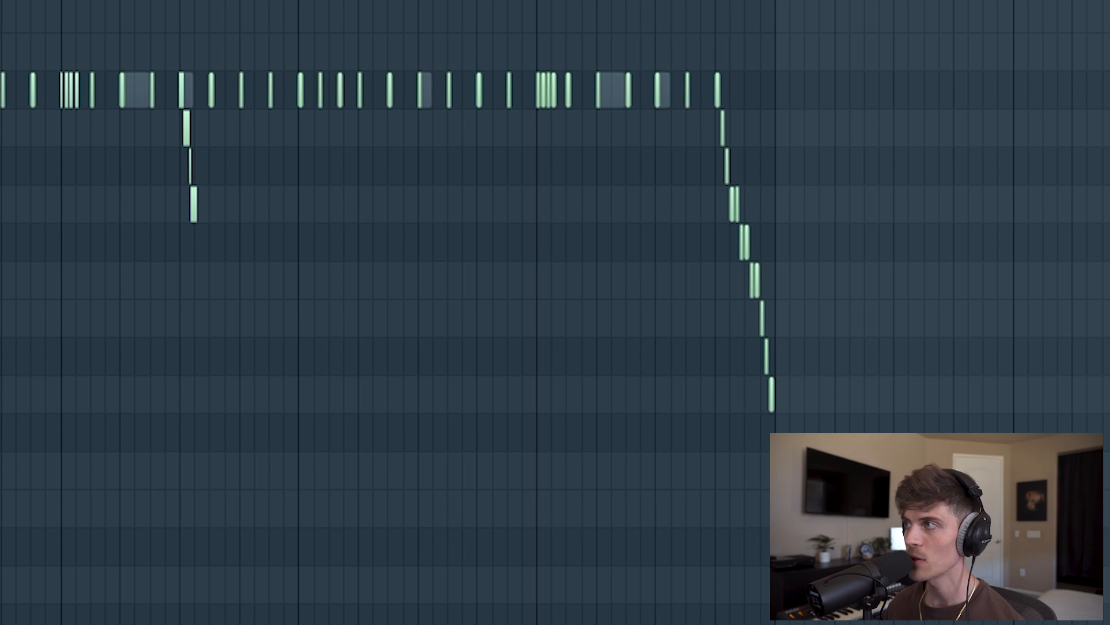
drag(687, 6, 772, 491)
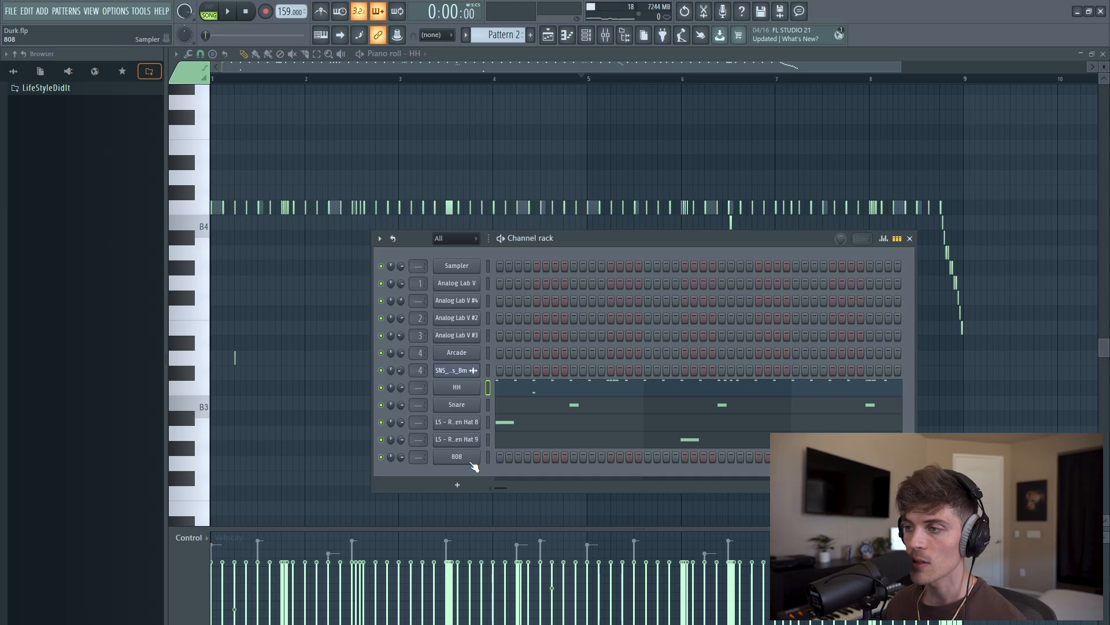
Open the 808 channel's notes in the piano roll.
right_click(473, 463)
click(506, 456)
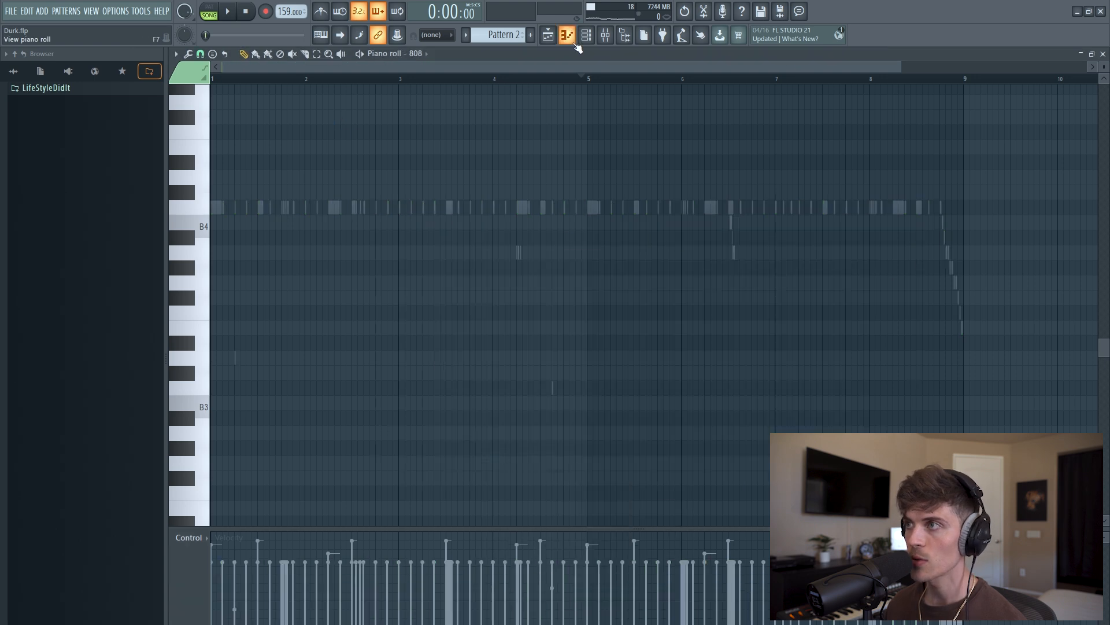
scroll(587, 289, up, 6)
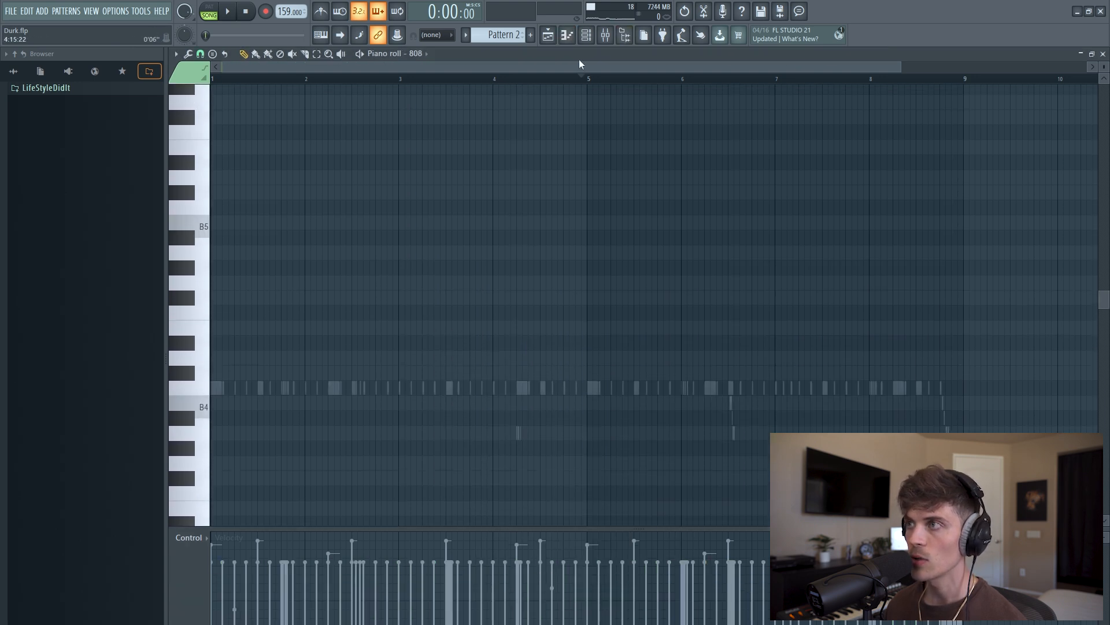
Open the Analog Lab V #4 notes of Pattern 1 and select the four long low notes across its 16 bars.
click(548, 36)
click(588, 36)
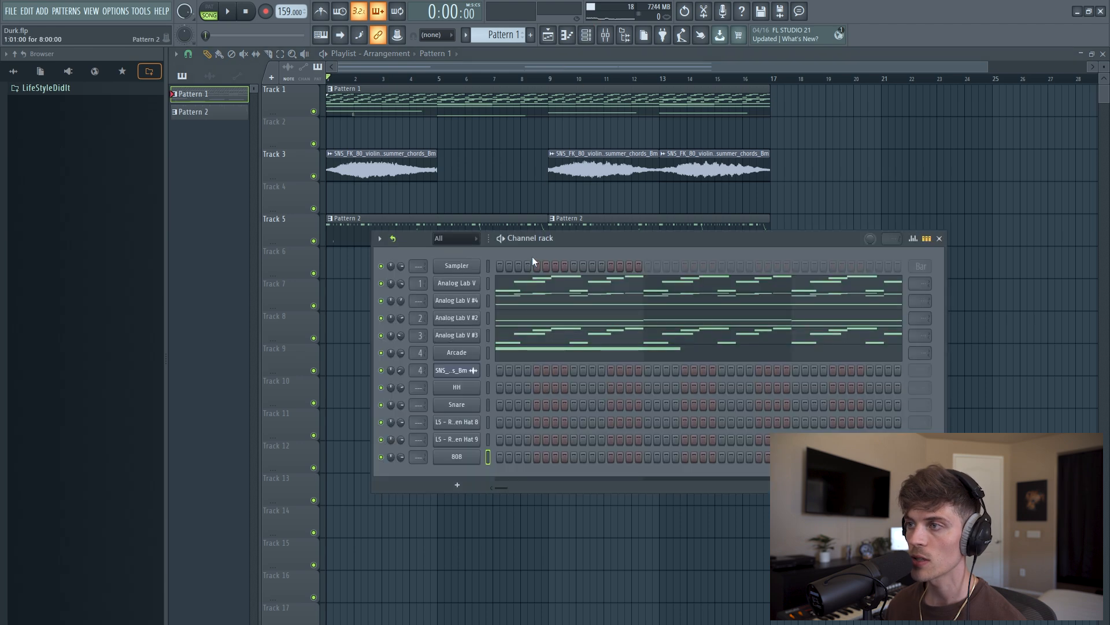
click(522, 305)
scroll(522, 311, down, 8)
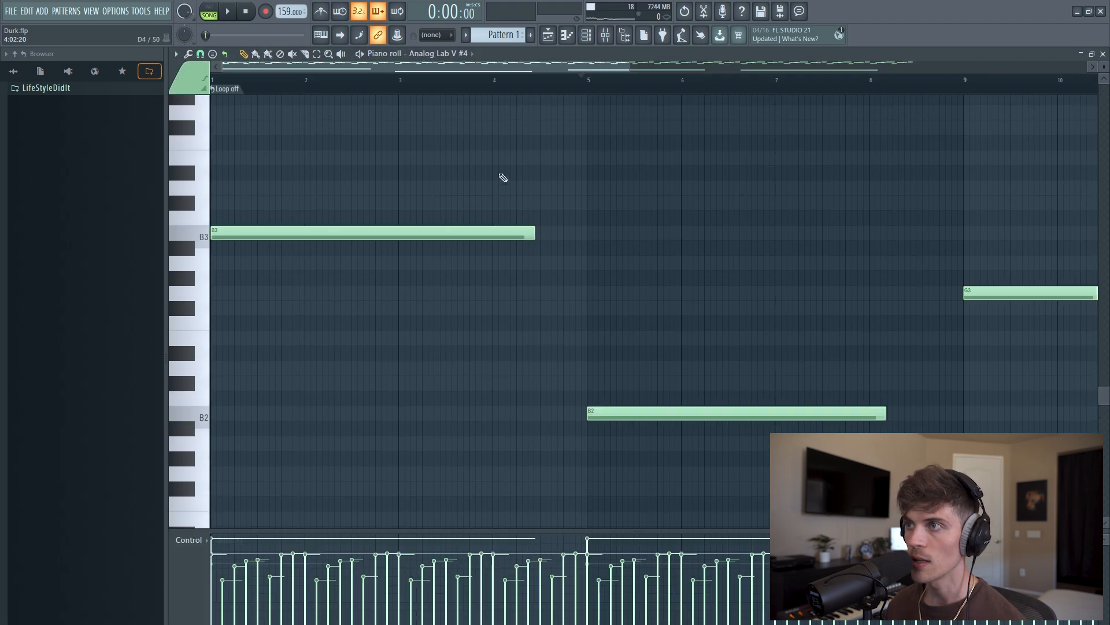
scroll(401, 85, down, 3)
drag(284, 210, 884, 466)
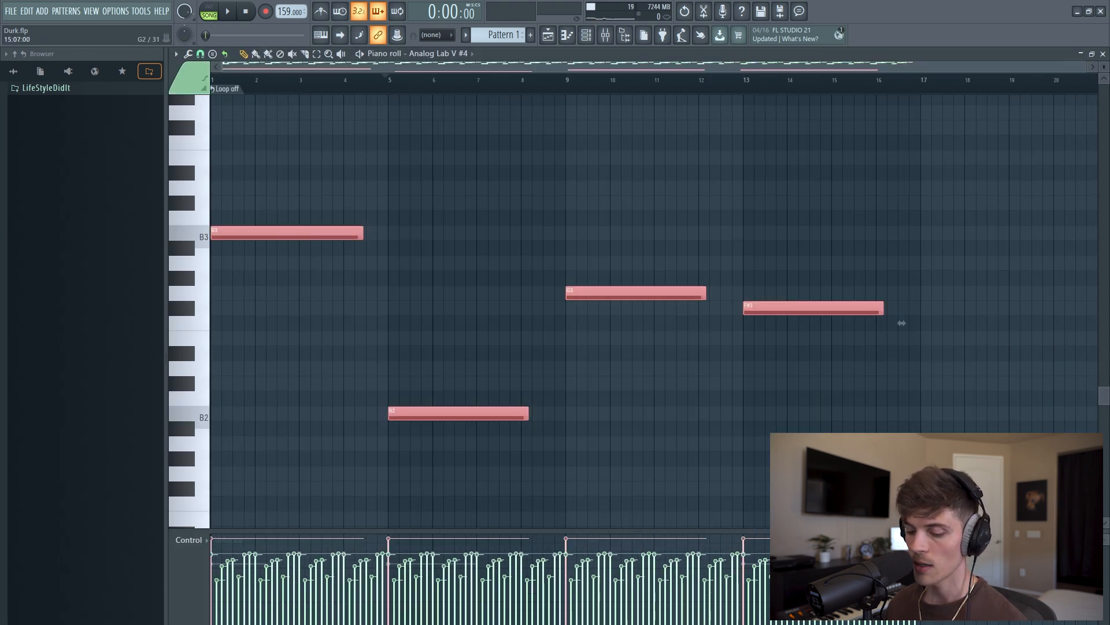
In the 808 channel of Pattern 3, add five short B4 notes: one each in bars 1, 2 and 3, and two in bar 4.
key(F5)
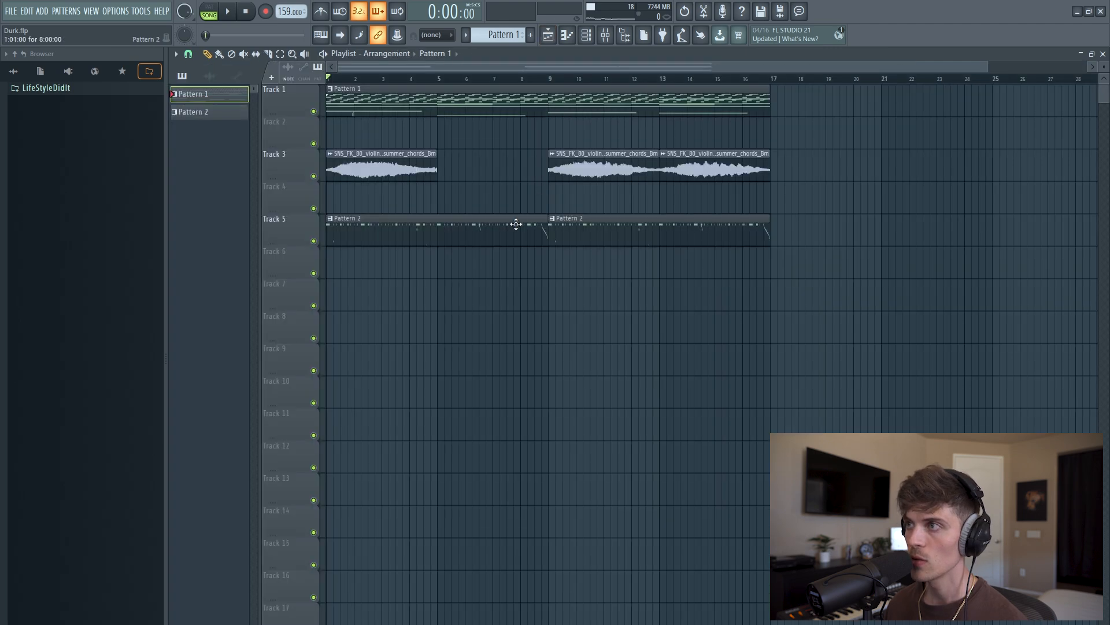
click(596, 44)
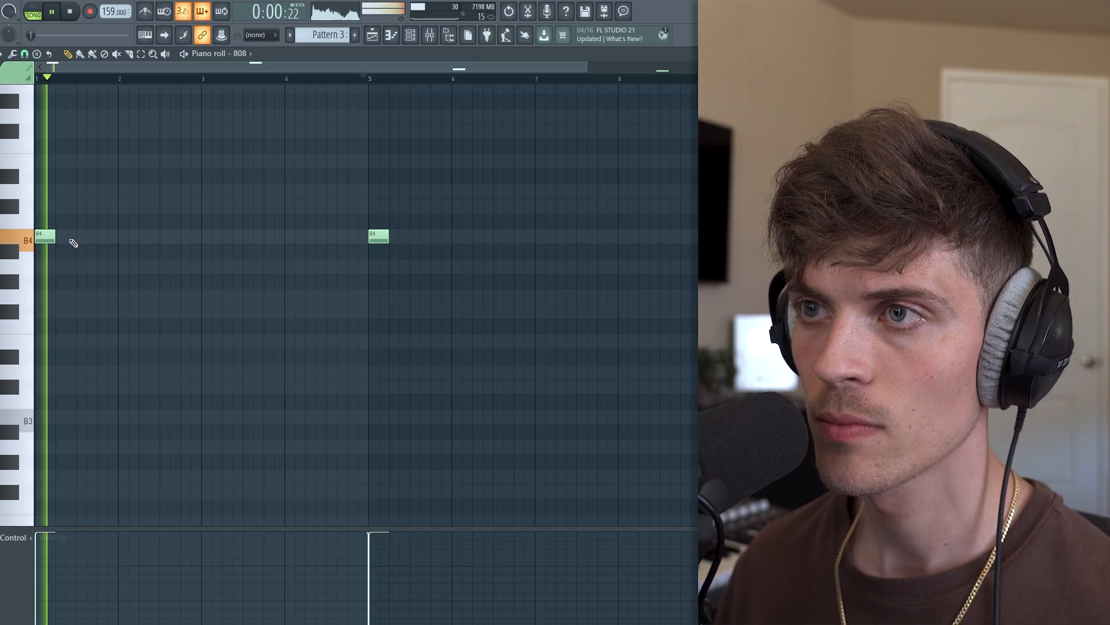
click(74, 236)
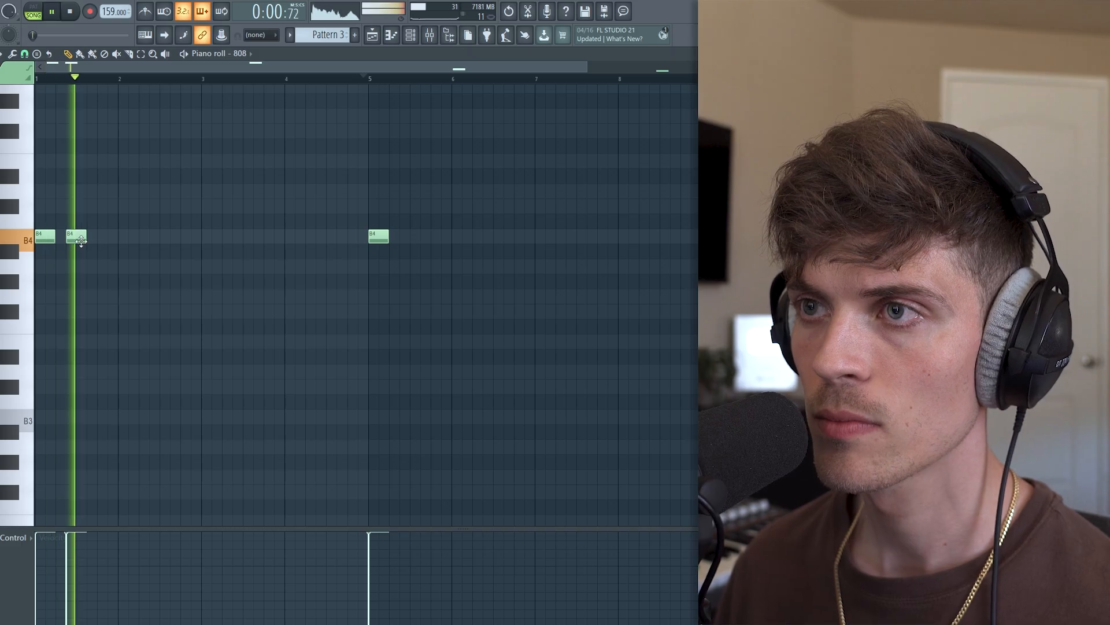
click(142, 237)
click(208, 238)
click(313, 241)
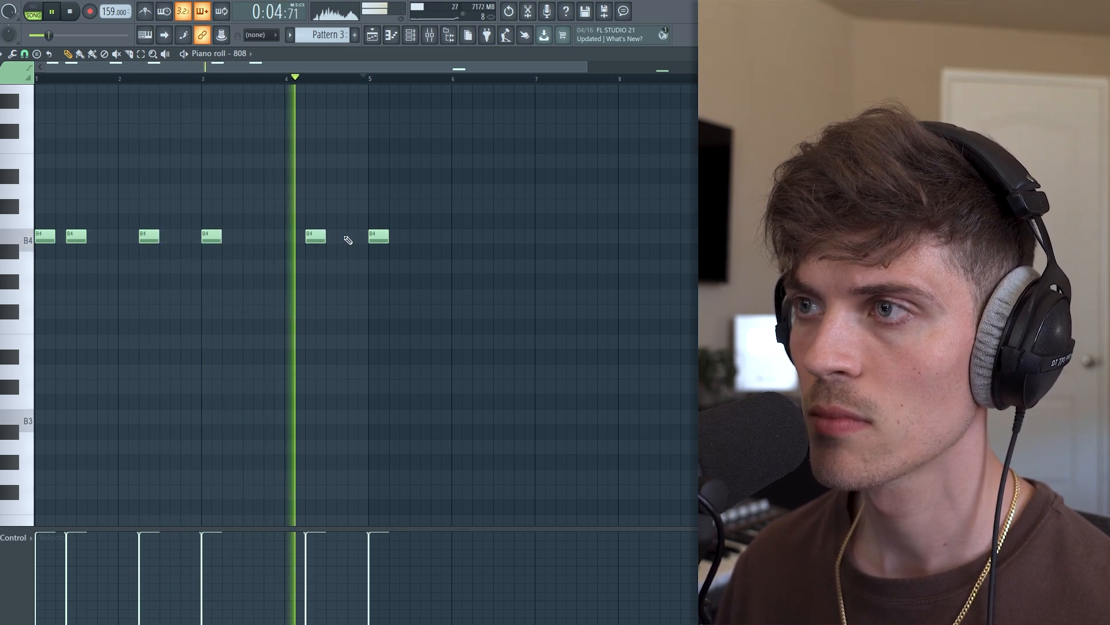
click(343, 240)
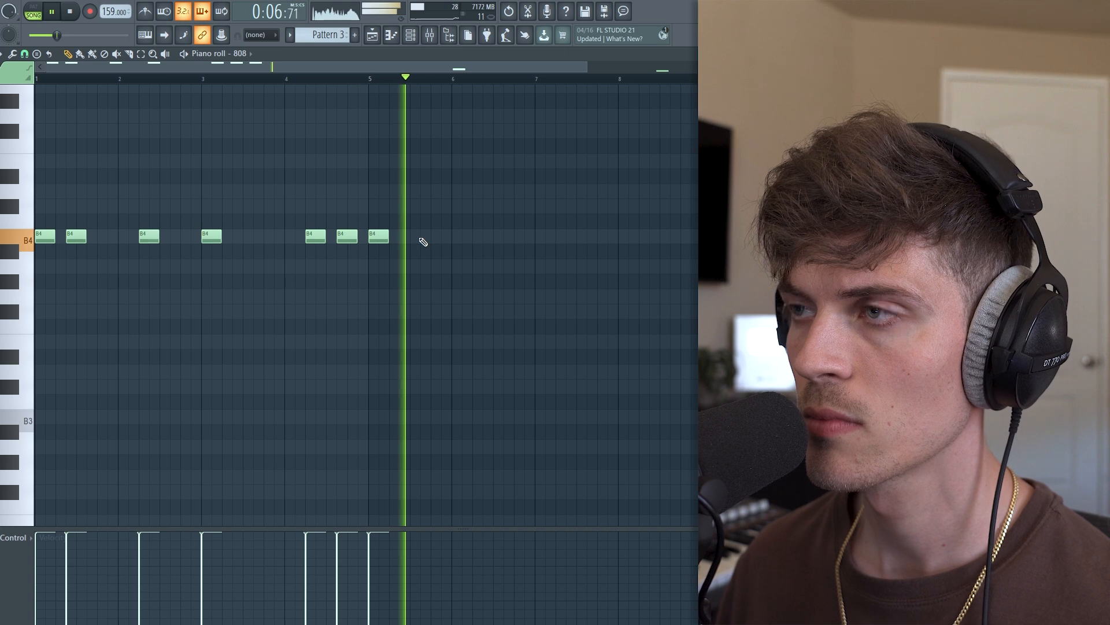
Continue the 808 rhythm with short B4 notes: one in bar 6, one in bar 7 and two in bar 8.
click(481, 241)
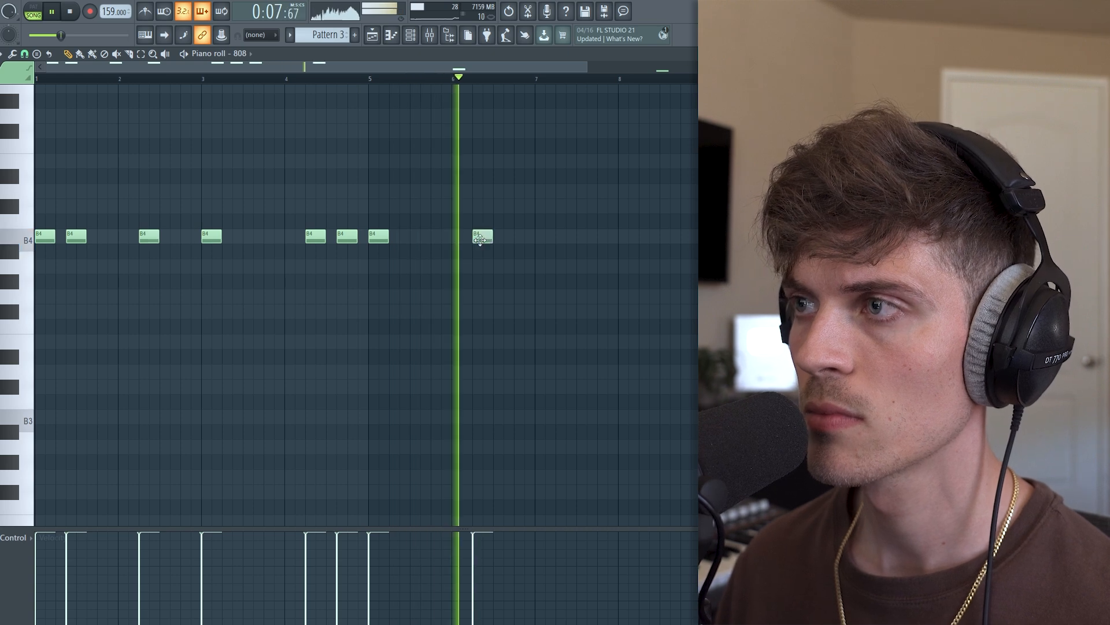
click(546, 240)
click(642, 241)
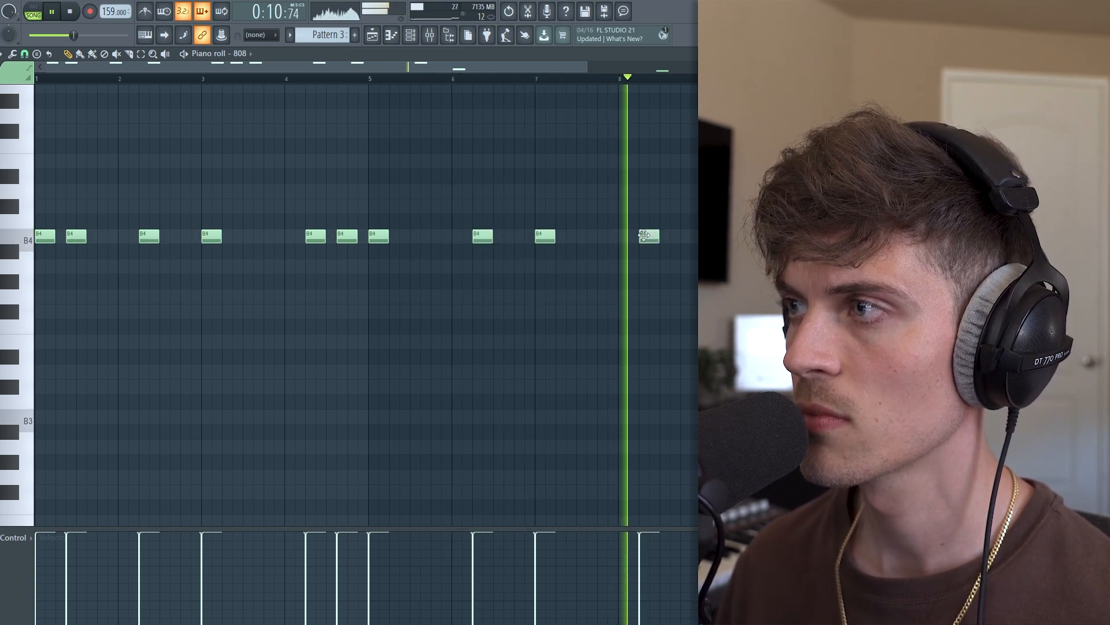
click(676, 241)
scroll(604, 85, down, 3)
key(space)
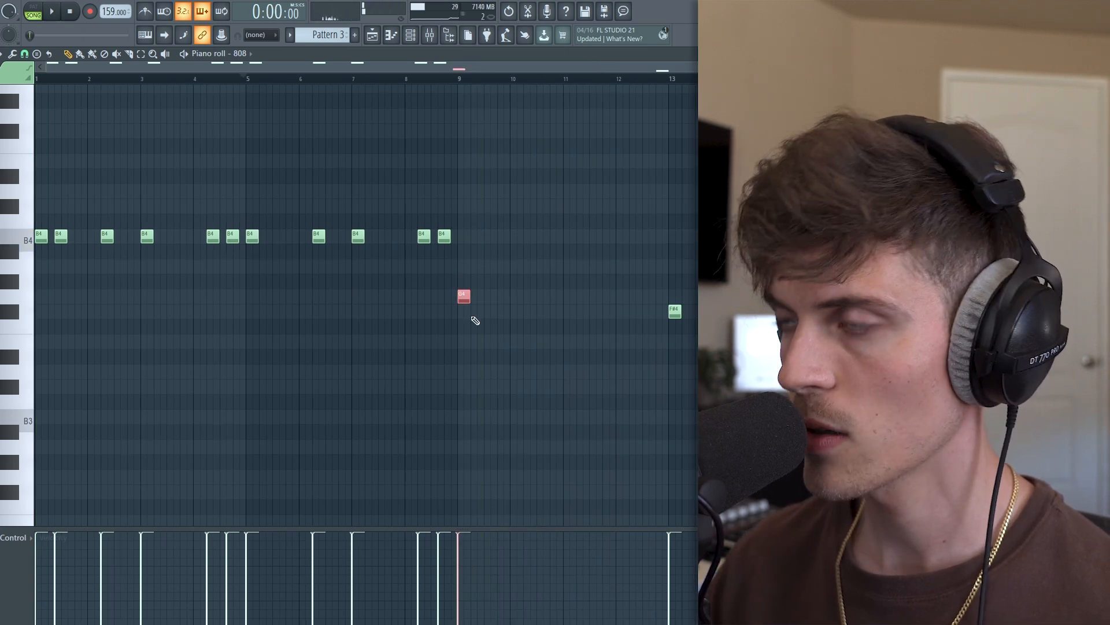
Raise the G4 note at bar 9 by one octave to G5 and add a second B4 note in bar 5.
key(ctrl+Up)
key(space)
ctrl+click(205, 178)
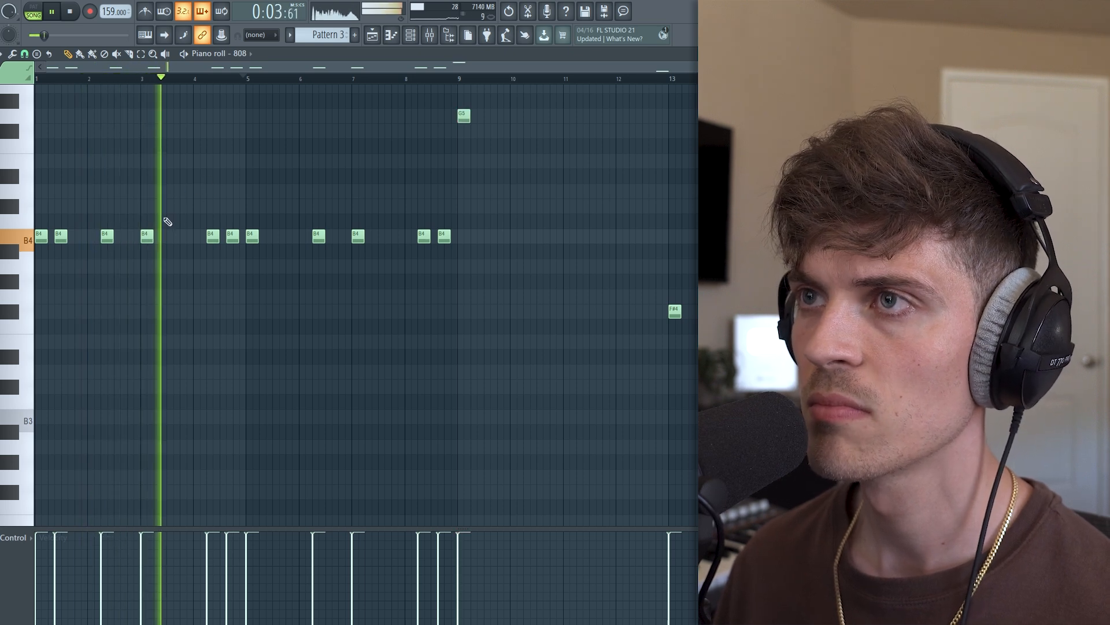
click(272, 236)
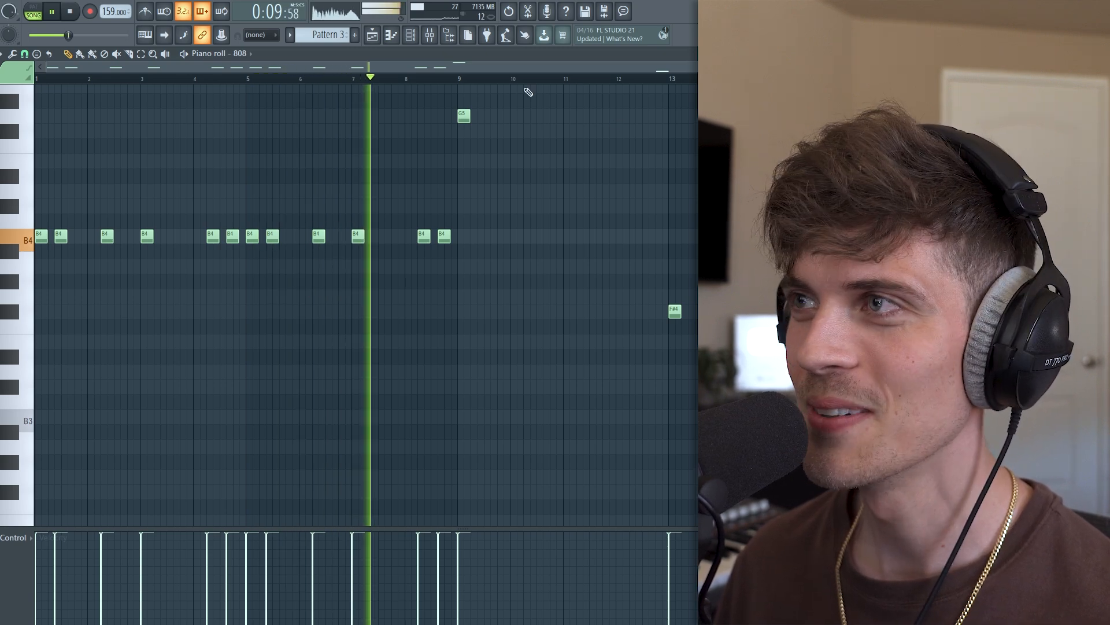
Add short G5 808 notes in bars 10, 11 and 12.
scroll(528, 91, up, 3)
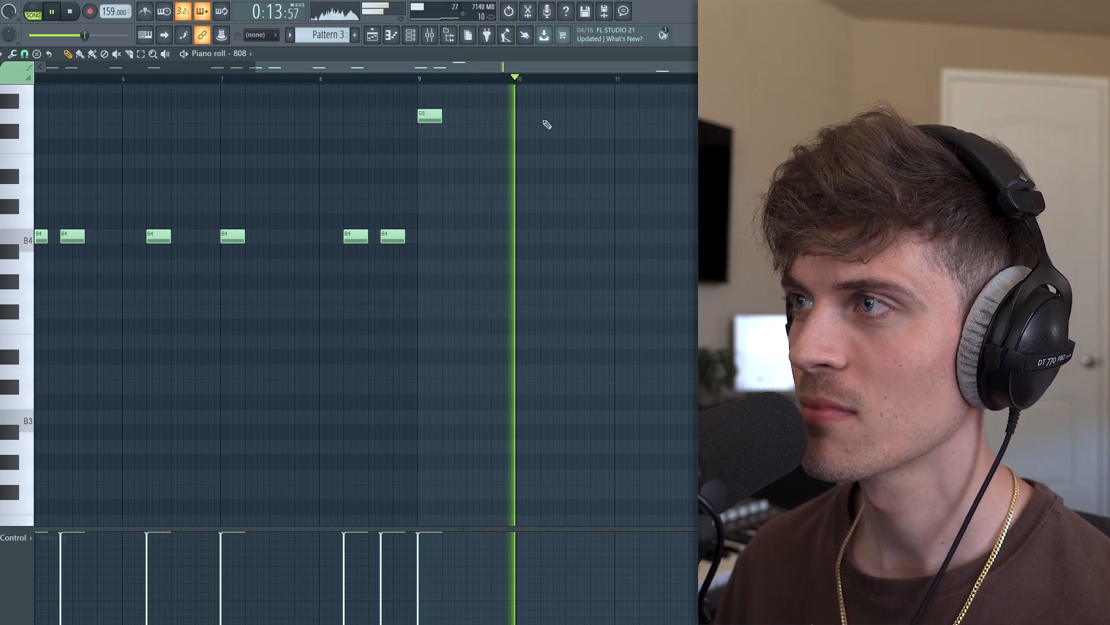
click(547, 115)
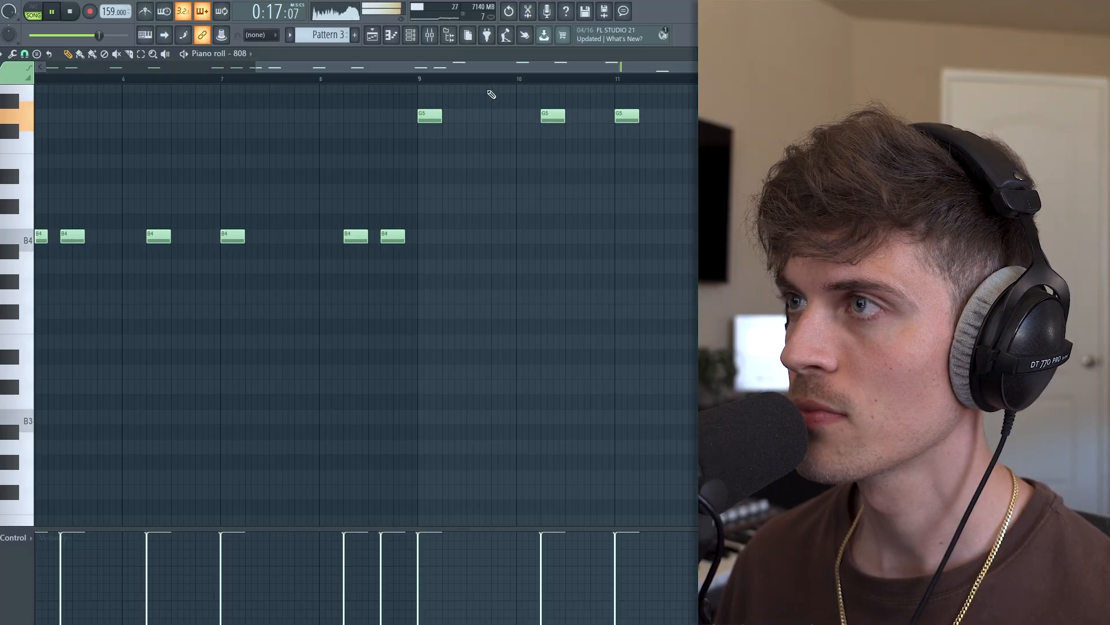
click(409, 79)
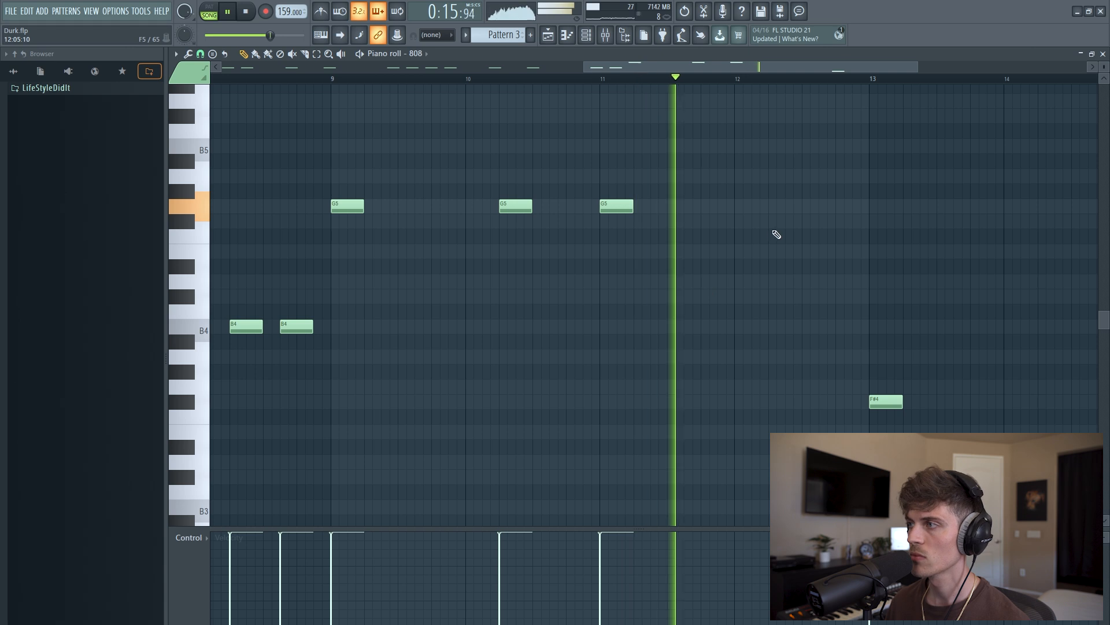
click(775, 206)
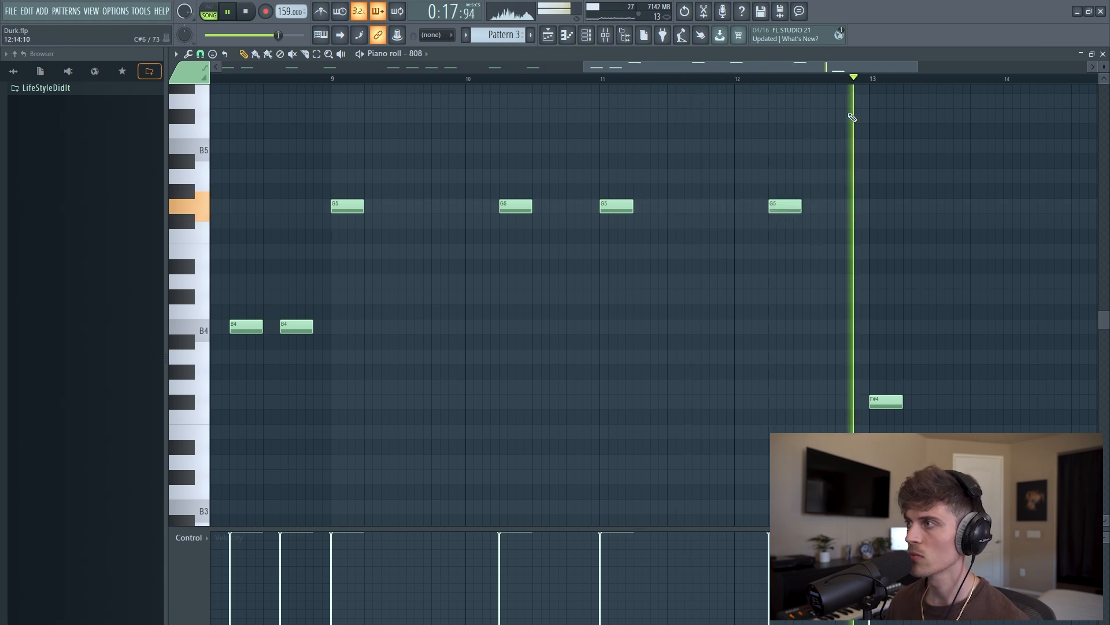
Raise the F#4 808 note at bar 13 by one octave to F#5.
drag(886, 378, 900, 428)
key(space)
key(ctrl+Up)
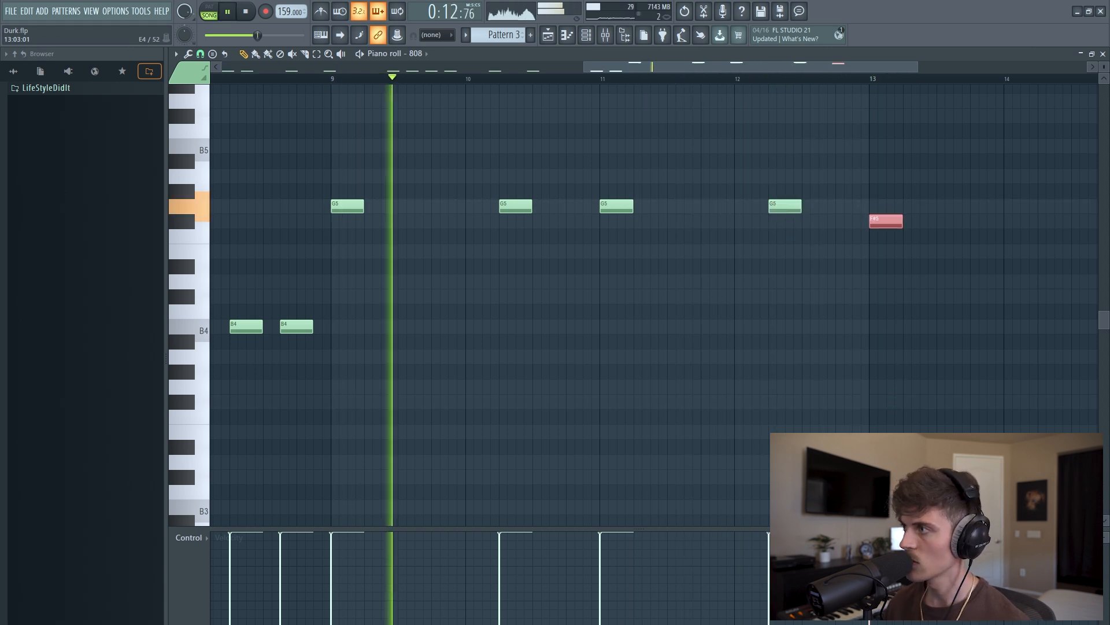
key(ctrl+d)
Add F#5 808 notes, two in bar 14, one in bar 15 and one in bar 16, and finish bar 16 with an E5 note.
scroll(735, 78, down, 3)
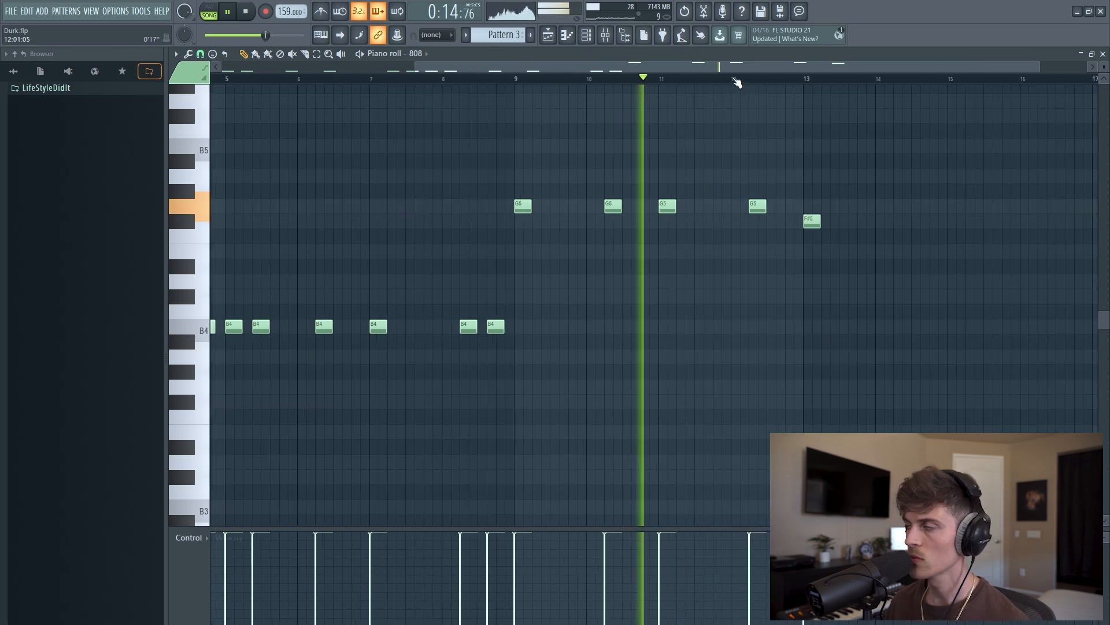
drag(742, 68, 927, 88)
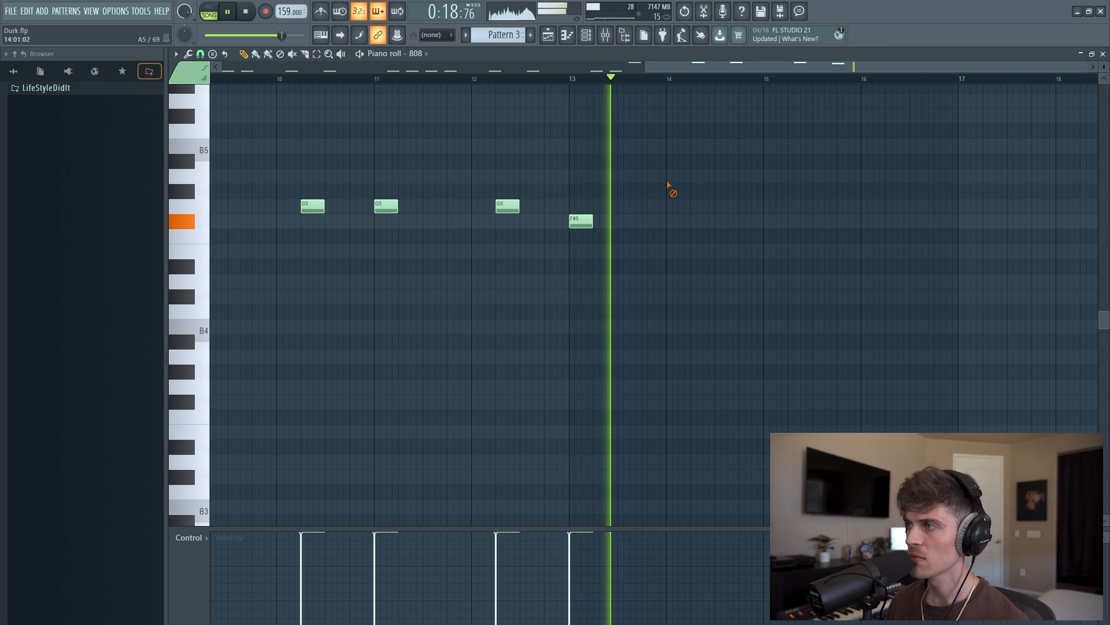
click(694, 223)
click(730, 221)
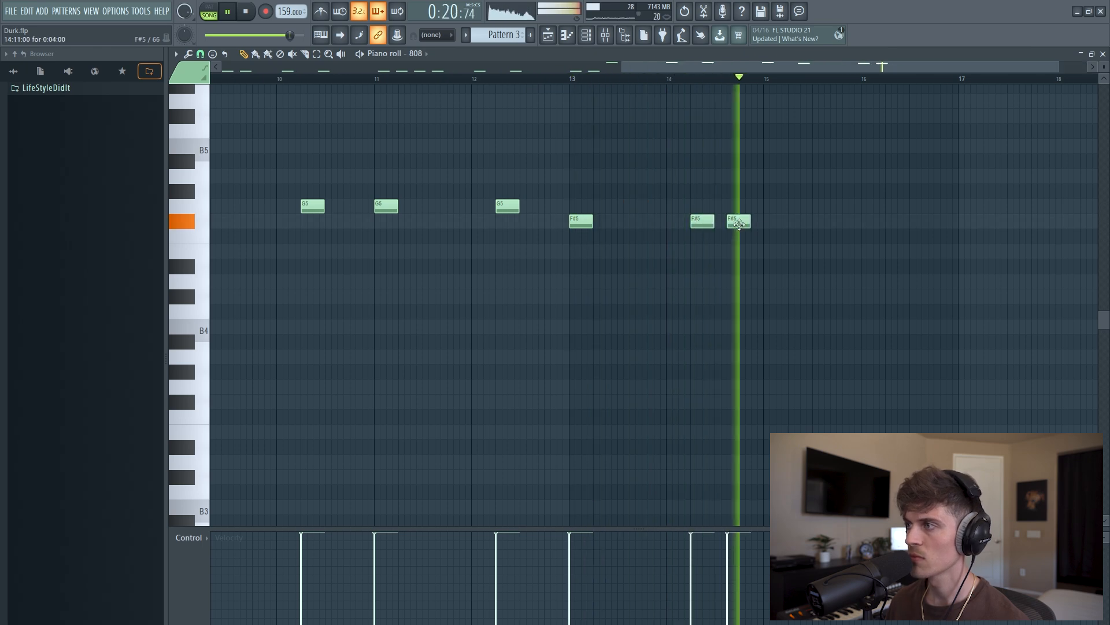
click(767, 220)
click(893, 221)
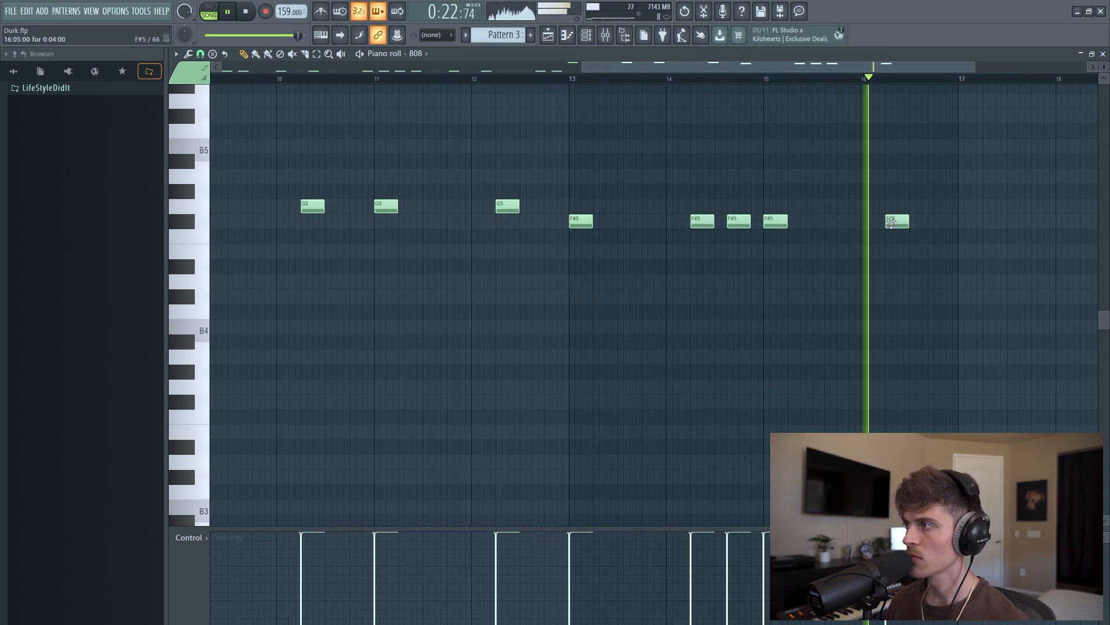
click(937, 253)
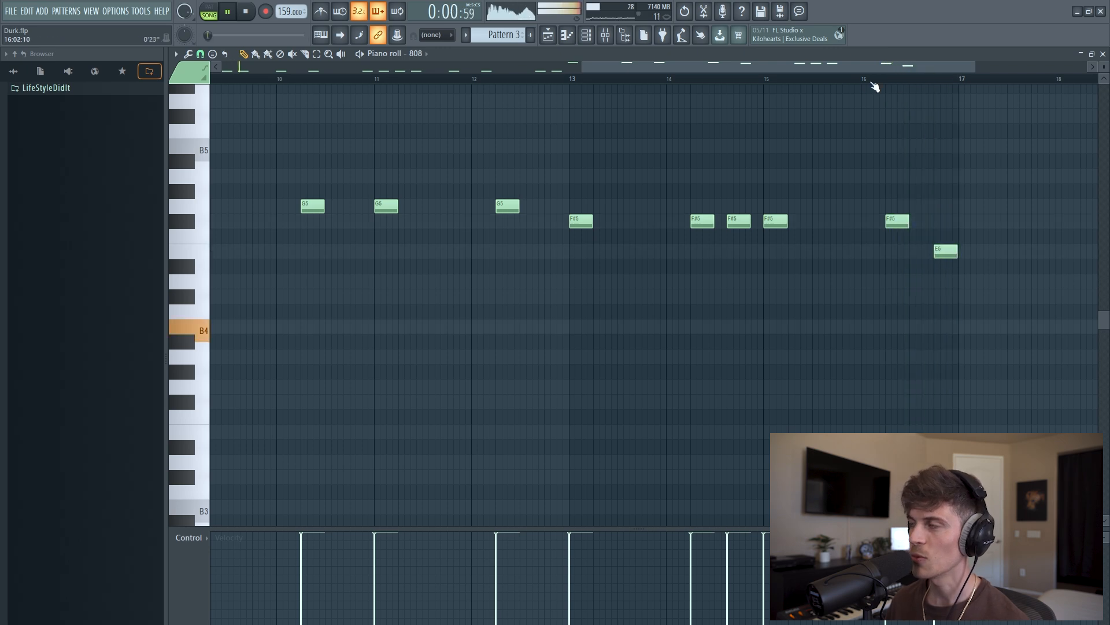
scroll(875, 87, down, 4)
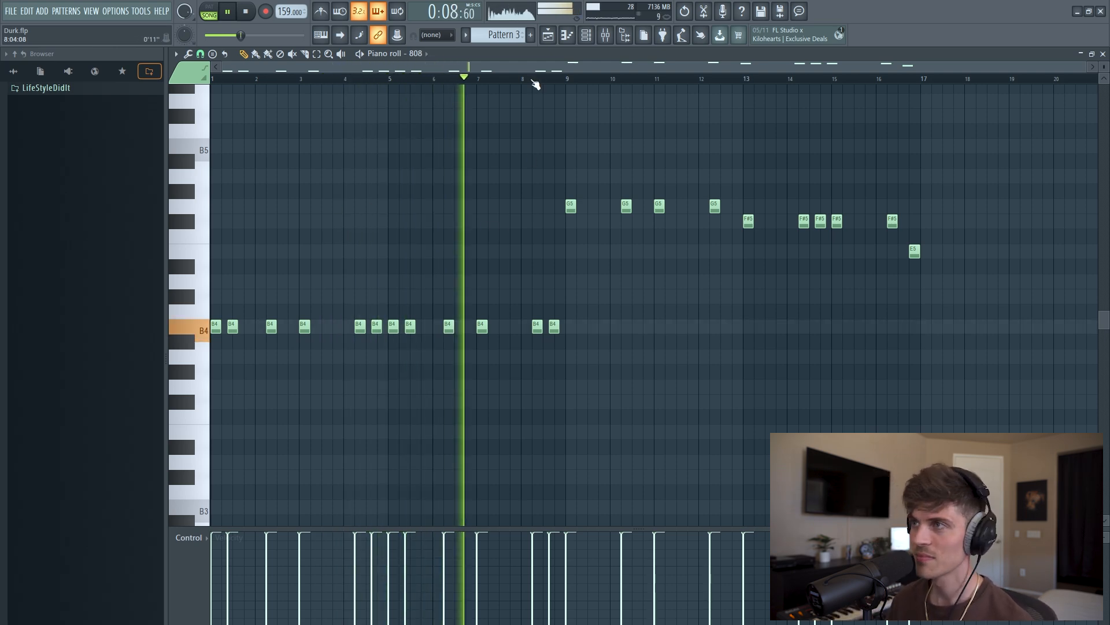
scroll(535, 81, up, 4)
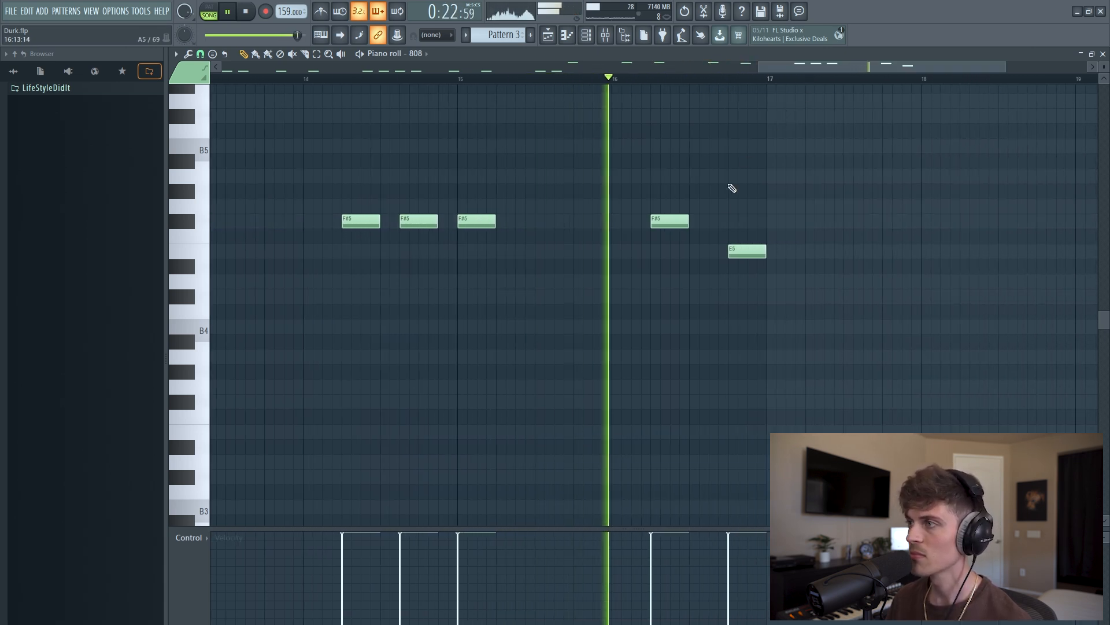
click(705, 222)
scroll(696, 80, up, 2)
scroll(696, 80, up, 1)
key(space)
right_click(719, 222)
click(533, 81)
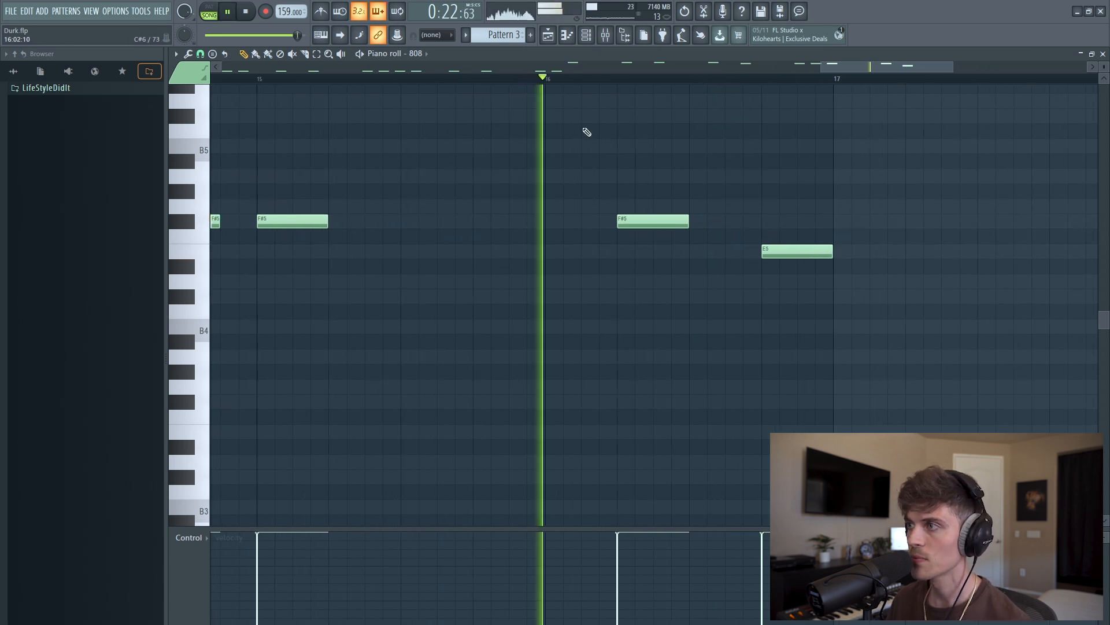
Fill the gap before the E5 note in bar 16 with two back-to-back F#5 notes, each two steps long.
key(space)
key(space)
click(739, 220)
drag(758, 222, 722, 235)
key(space)
key(space)
click(734, 223)
key(space)
key(space)
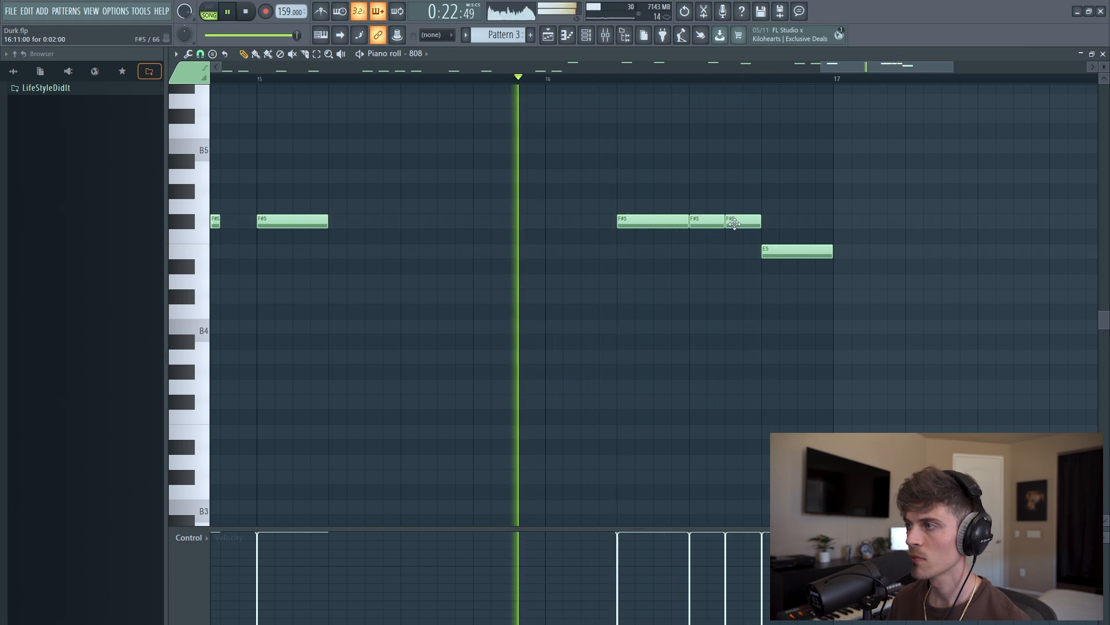
Rework the bar 16 fill into a roll of three consecutive one-step F#5 notes directly after the longer F#5.
drag(723, 223, 706, 224)
key(space)
right_click(744, 227)
key(space)
click(720, 224)
click(731, 223)
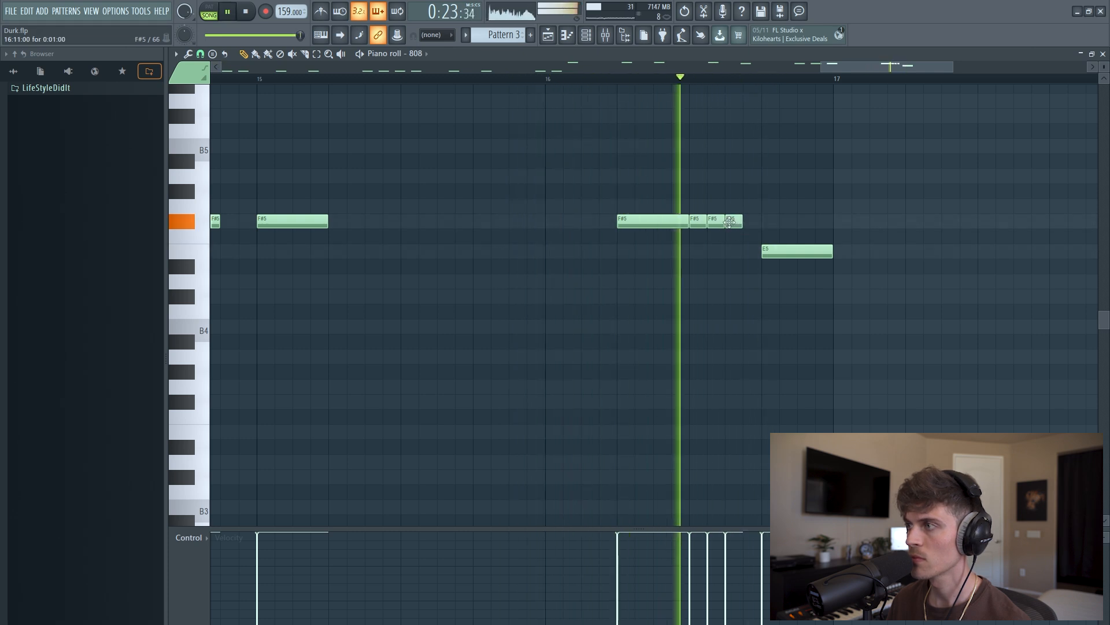
key(space)
key(space)
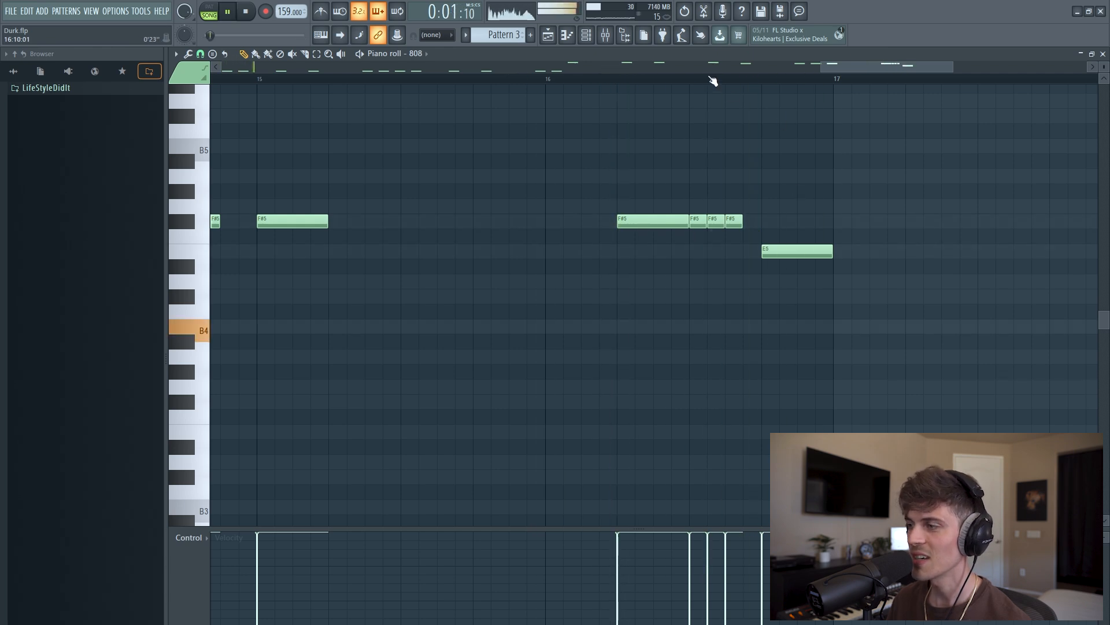
Review the whole 808 pattern and the channel rack, and listen to the arrangement in the playlist.
scroll(713, 81, down, 8)
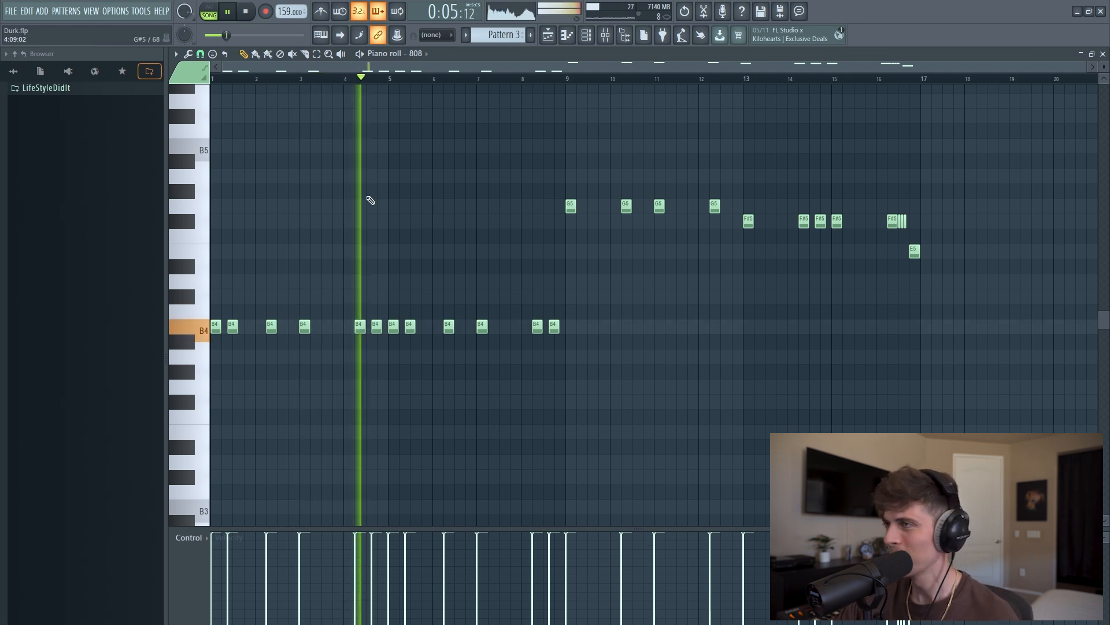
click(594, 40)
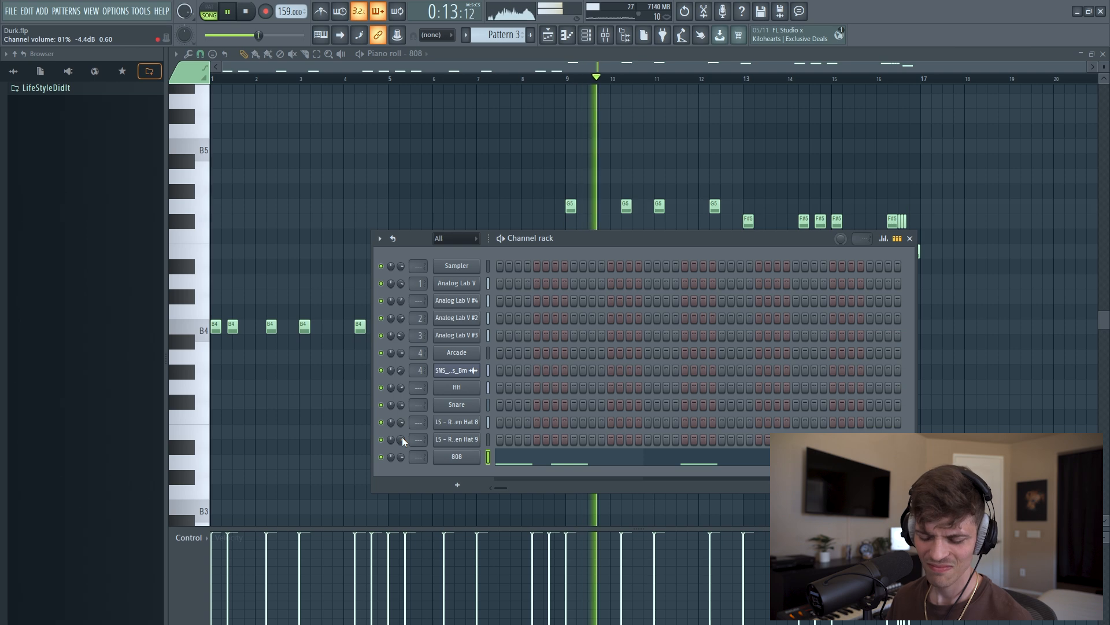
key(F6)
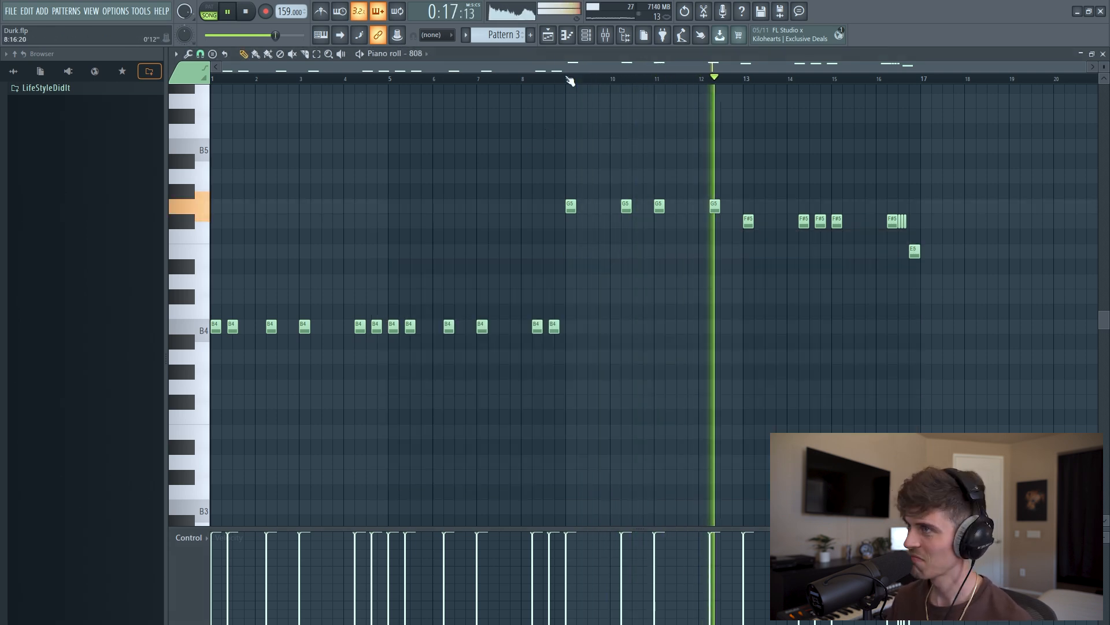
click(567, 35)
click(590, 37)
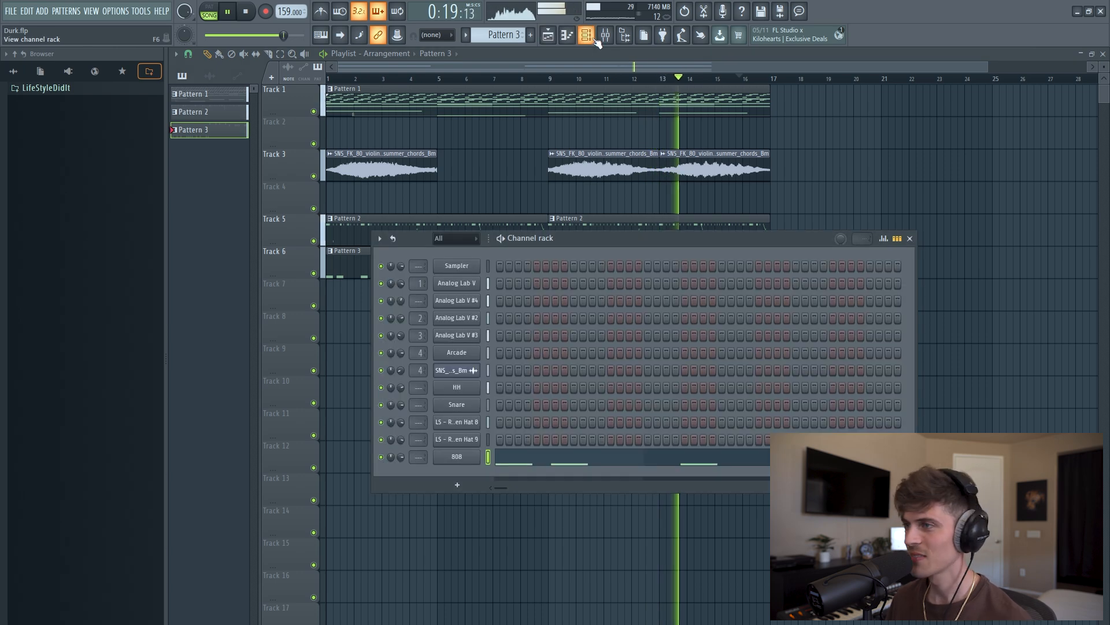
click(586, 36)
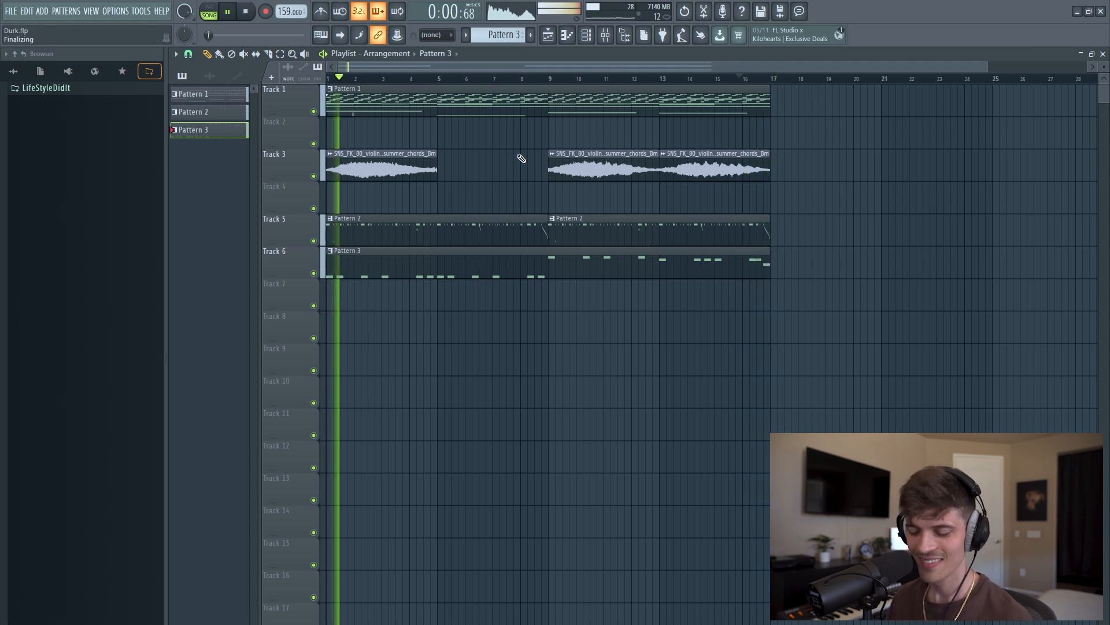
key(space)
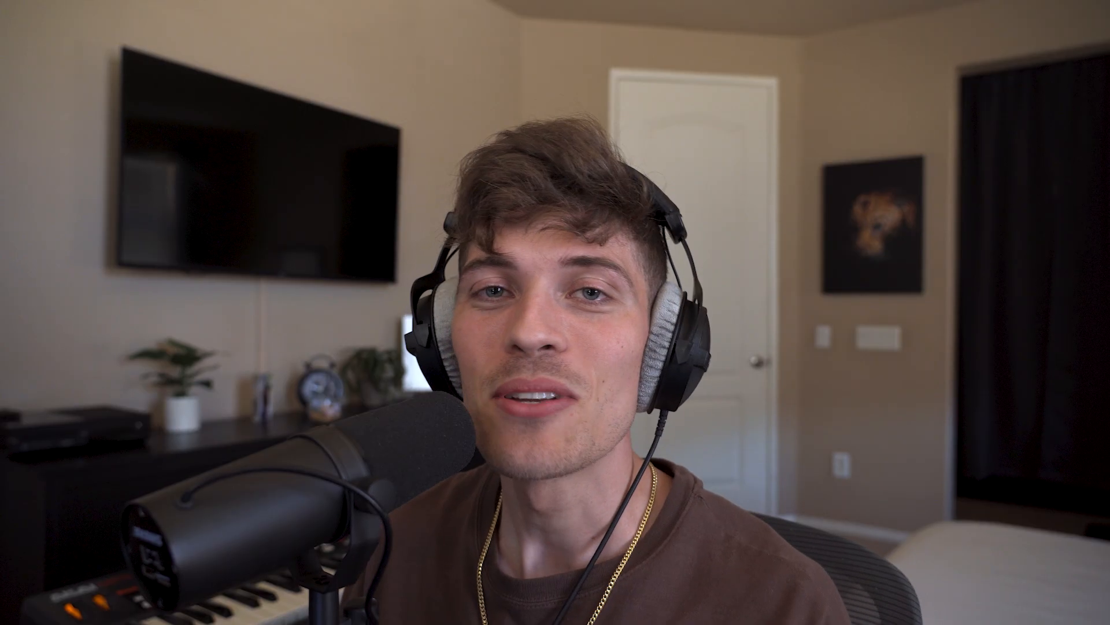